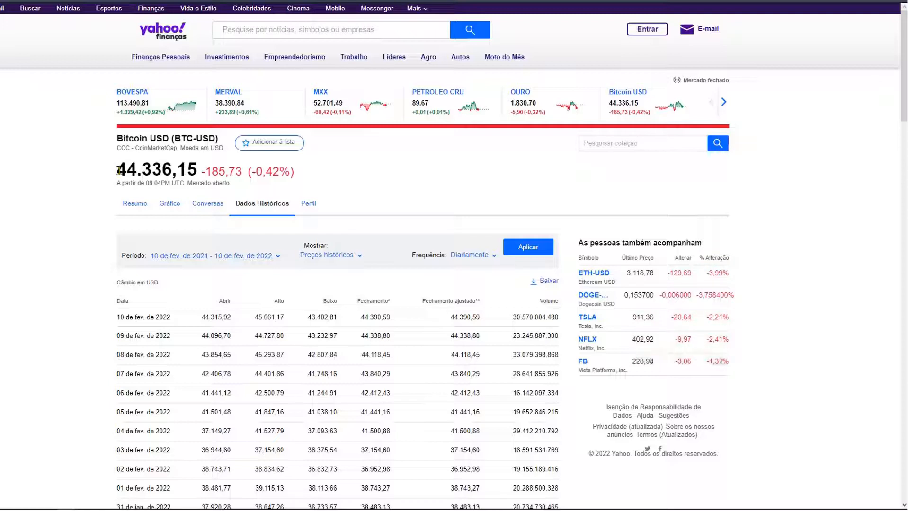
Examine the Bitcoin USD quote and its daily historical price table for 10 de fev. de 2021 to 10 de fev. de 2022 on Yahoo Finanças.
left_click_drag(119, 170, 173, 175)
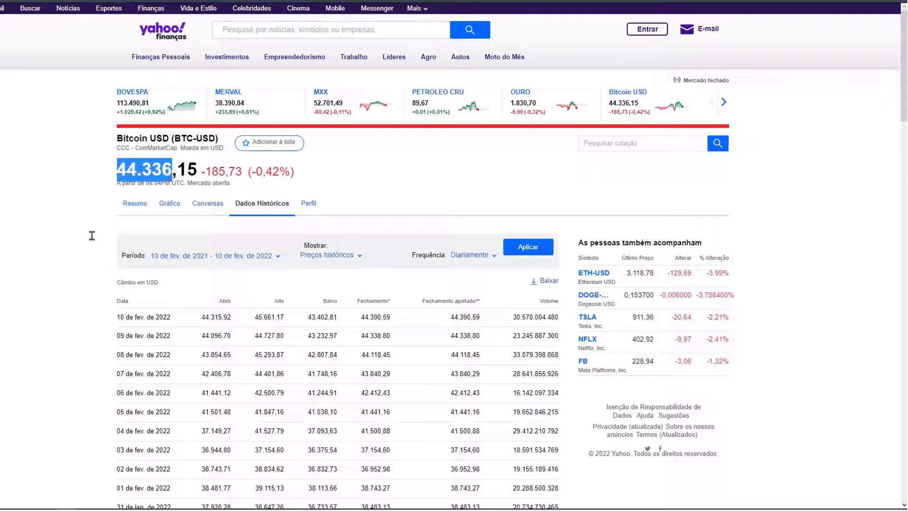
left_click(58, 265)
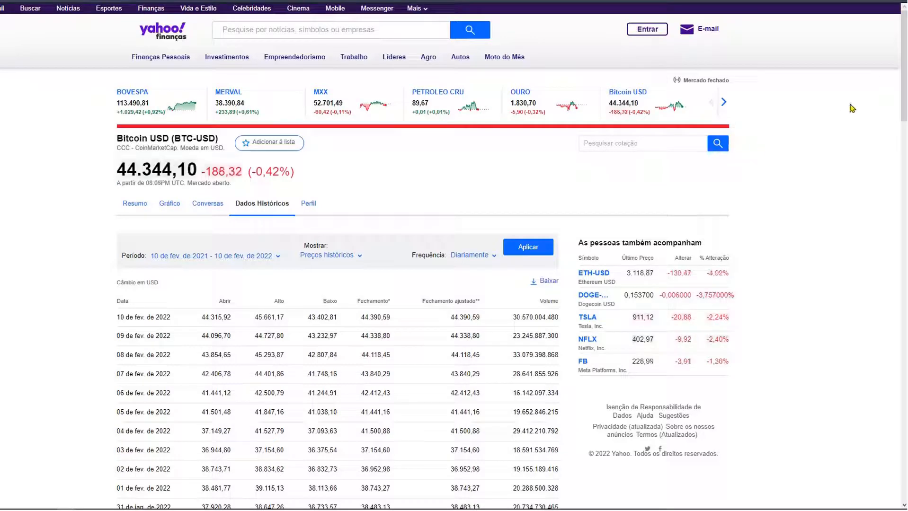
left_click_drag(903, 53, 906, 411)
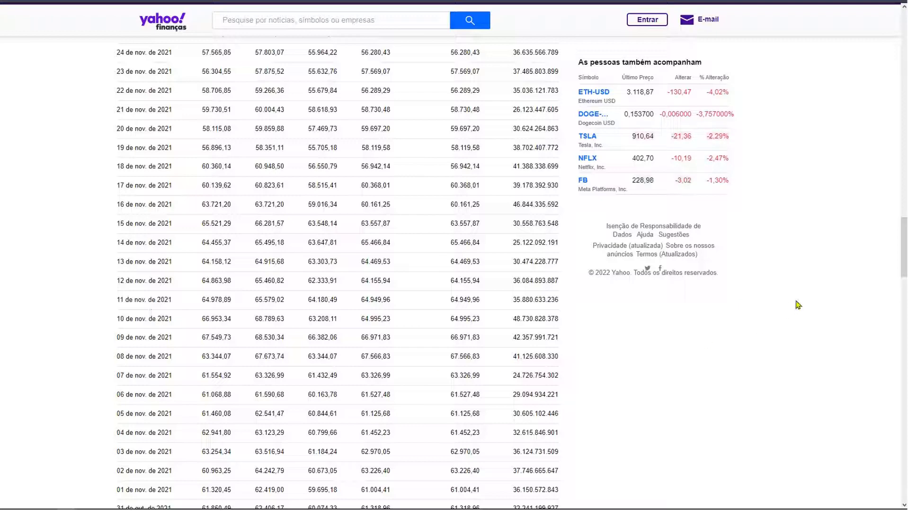
left_click_drag(901, 239, 905, 462)
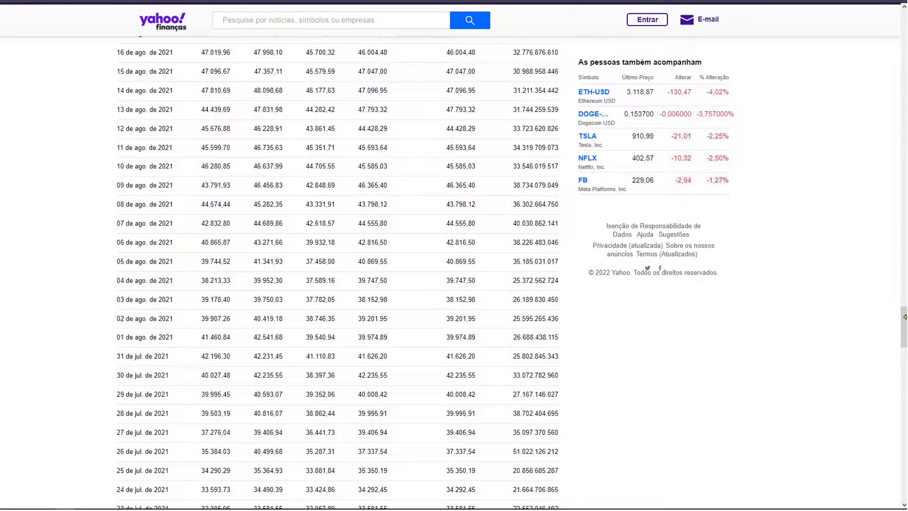
left_click_drag(904, 315, 903, 492)
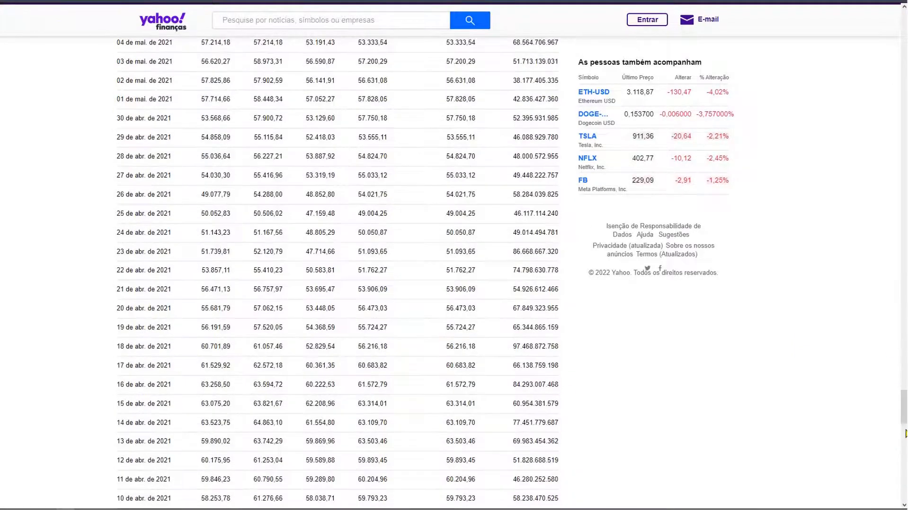
left_click_drag(903, 411, 904, 507)
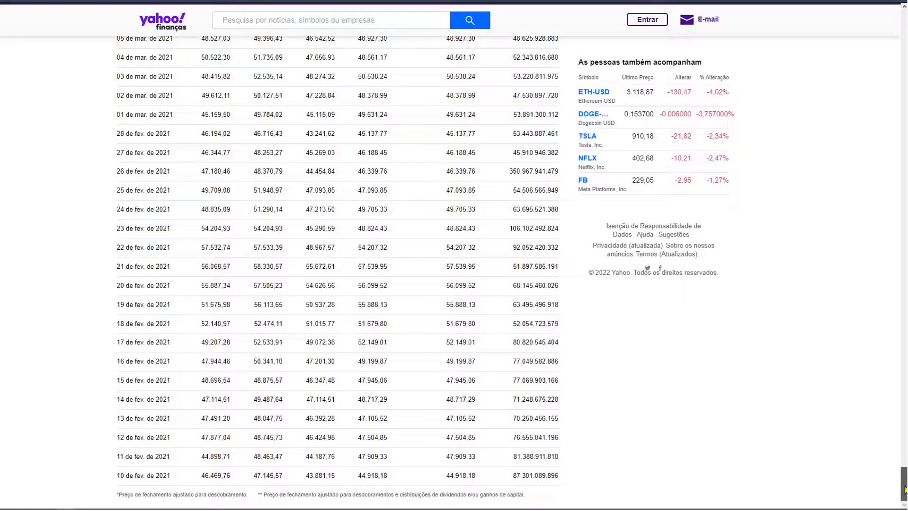
left_click_drag(904, 483, 904, 5)
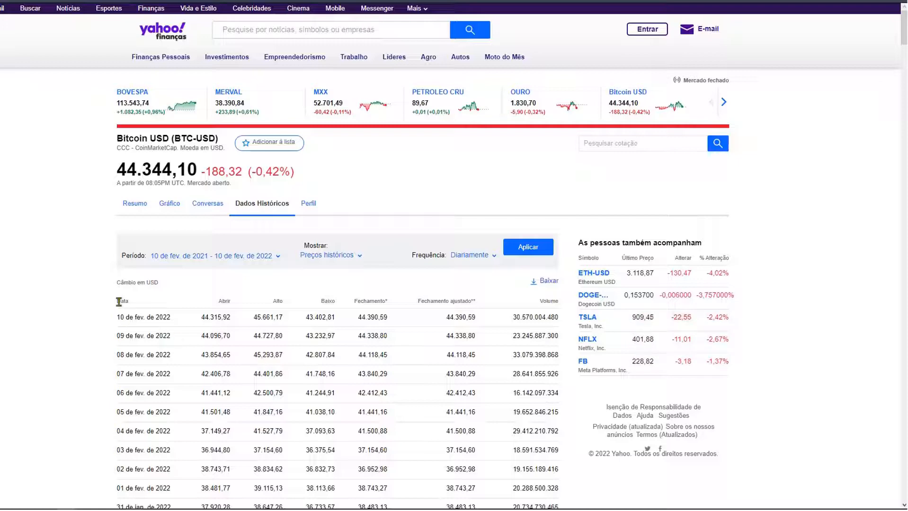
left_click_drag(118, 301, 563, 495)
left_click(406, 454)
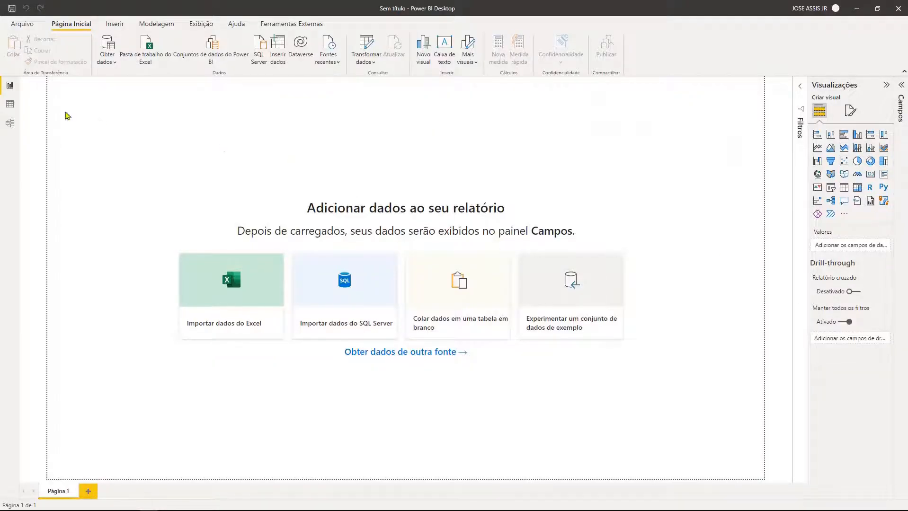
left_click(107, 67)
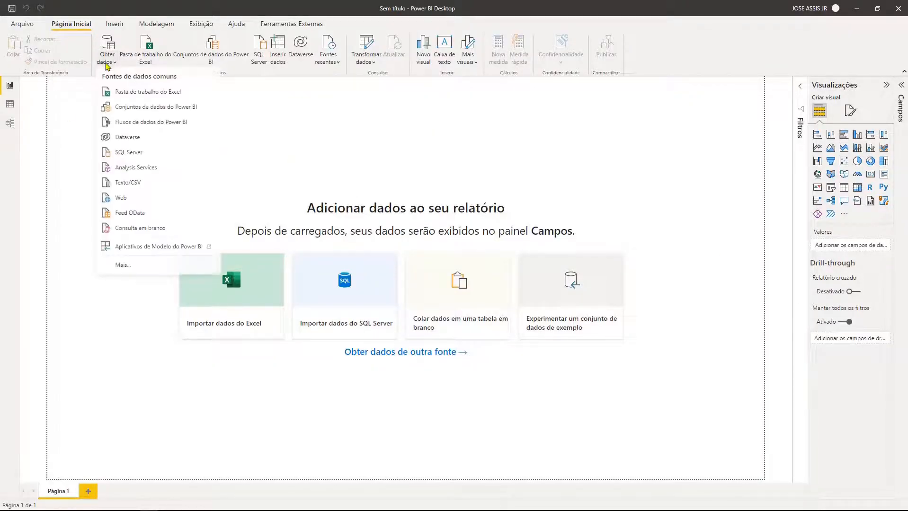
left_click(129, 199)
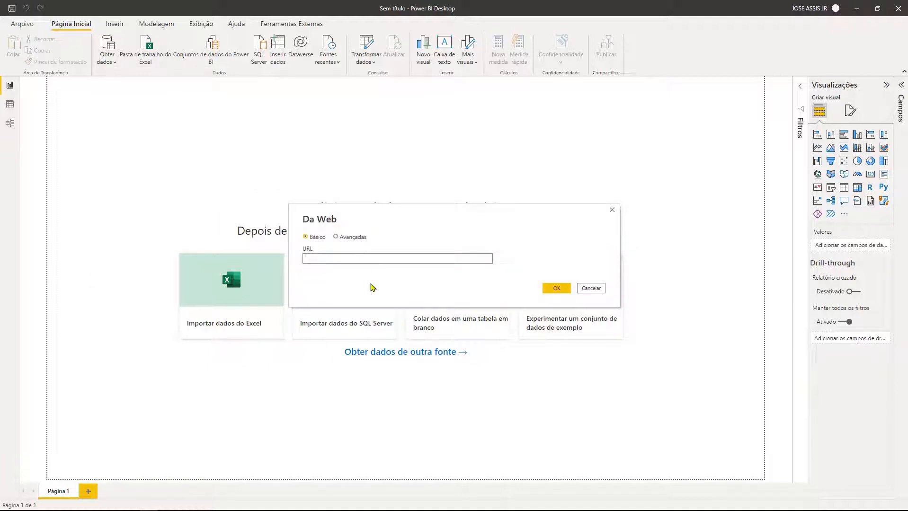
type("https://br.financas.yahoo.com/quote/BTC-USD/history/")
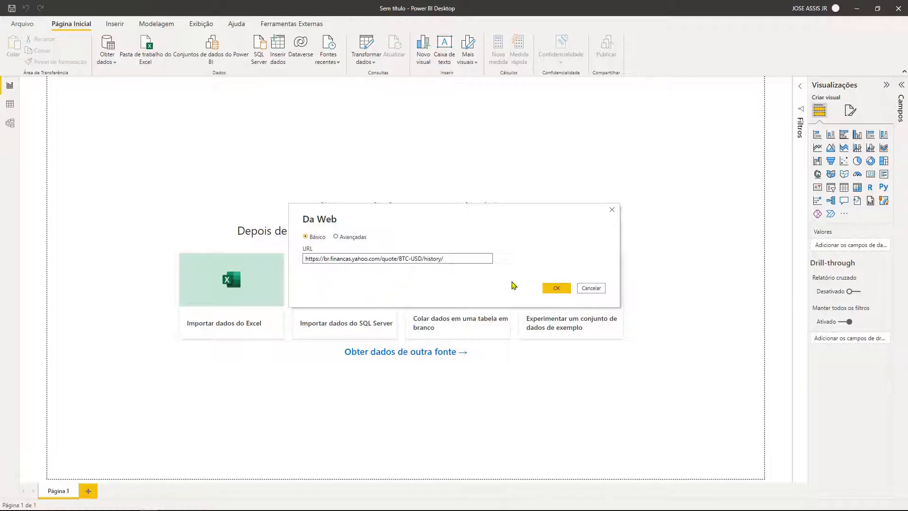
left_click(559, 290)
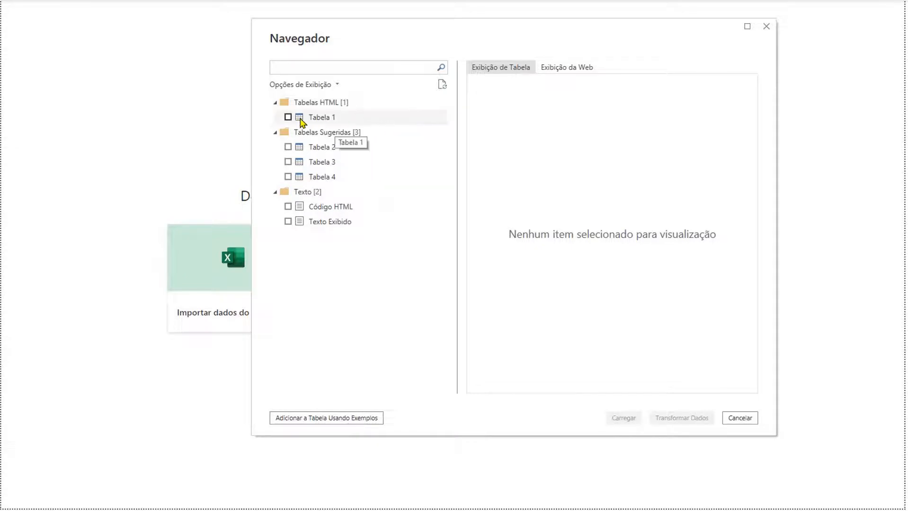
Preview the HTML table Tabela 1 through to its end and open it in the Power Query editor for transformation.
left_click(326, 122)
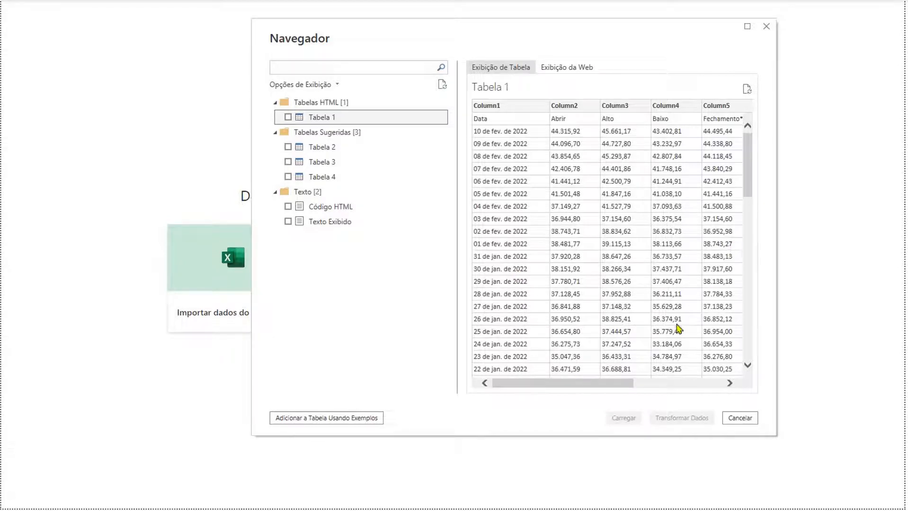
left_click_drag(749, 187, 754, 373)
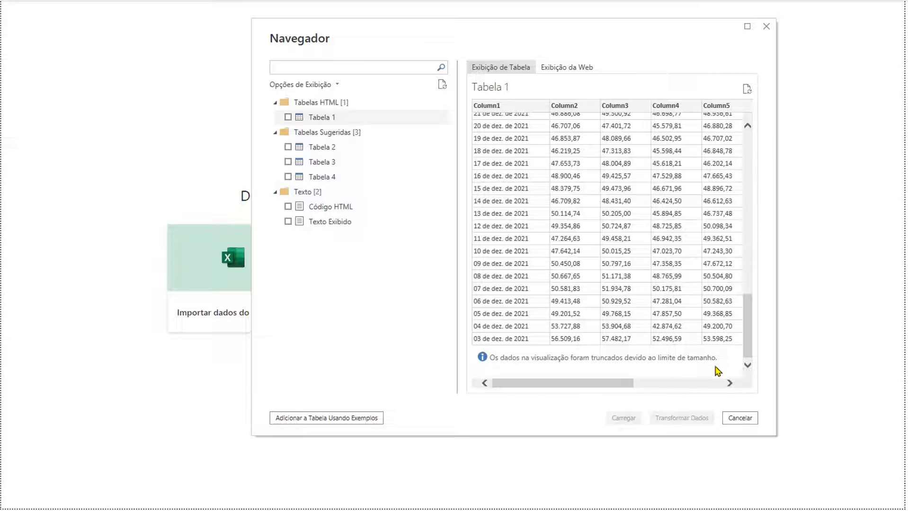
left_click_drag(747, 349, 744, 176)
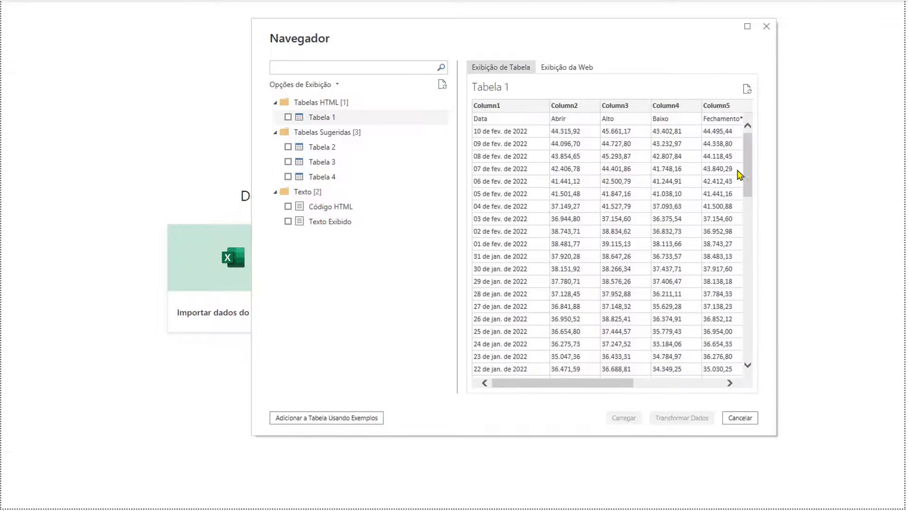
left_click(288, 117)
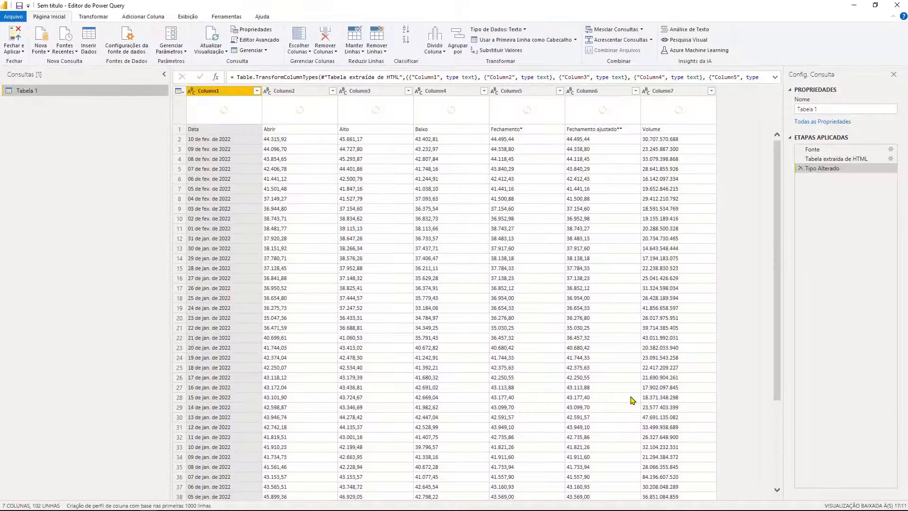
Promote the first row of Tabela 1 to column headers and inspect the values in the Data column.
left_click(210, 189)
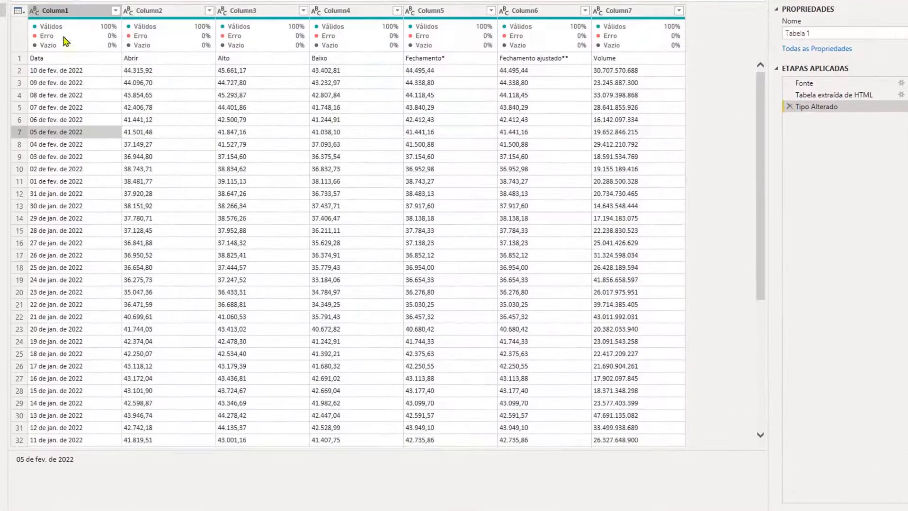
left_click(21, 12)
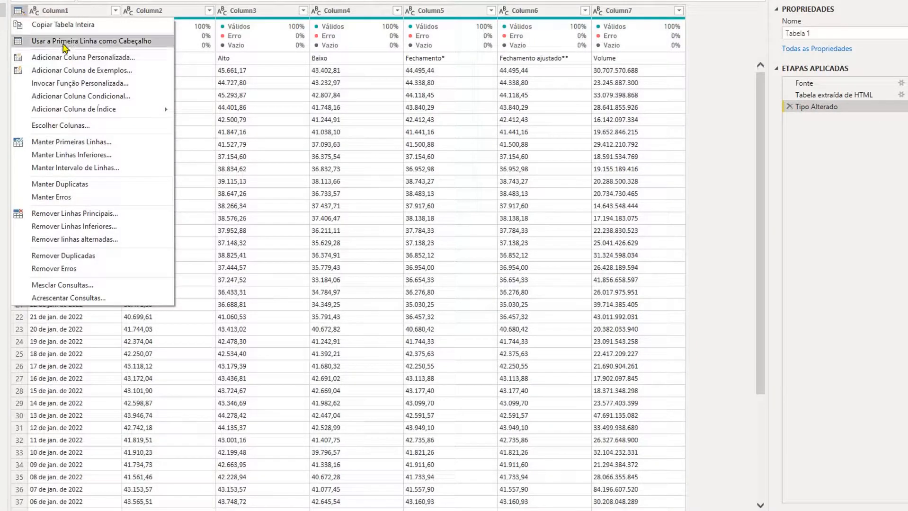
left_click(136, 42)
left_click(81, 86)
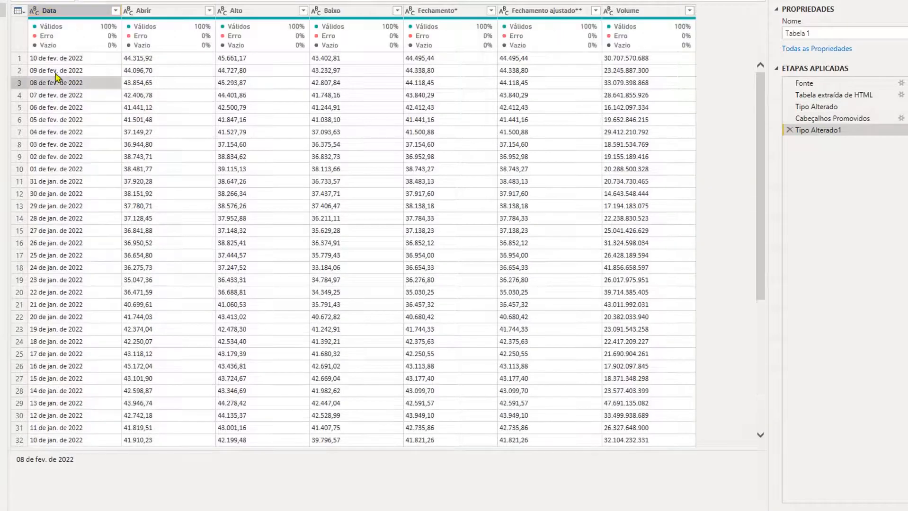
left_click(45, 60)
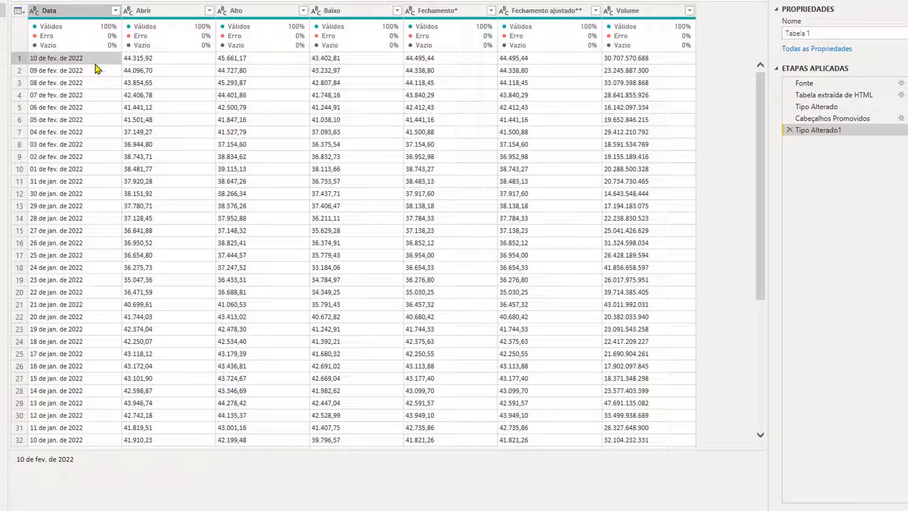
Sort the Data column of Tabela 1 in ascending order.
left_click(115, 10)
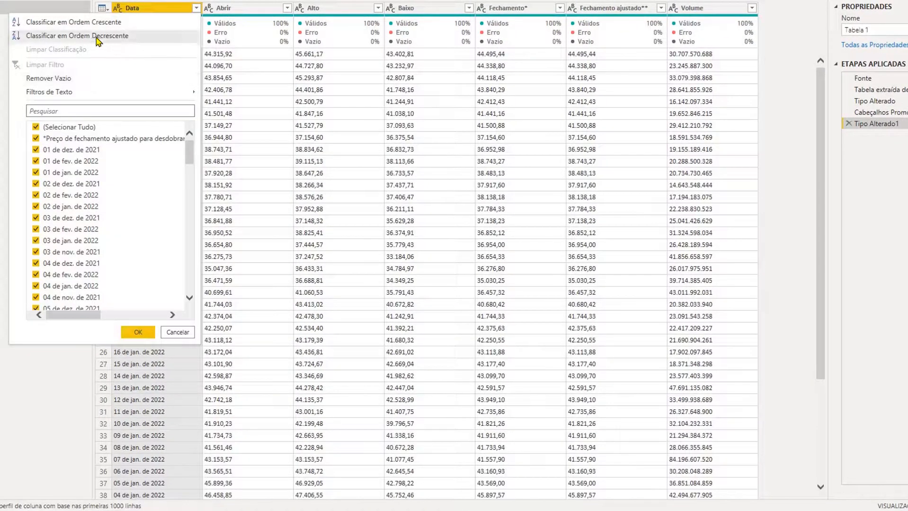
left_click(122, 23)
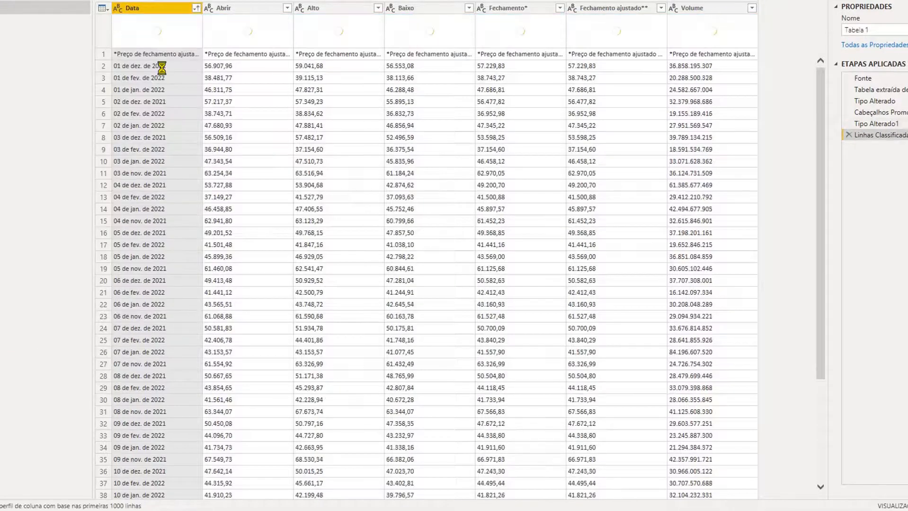
left_click(142, 80)
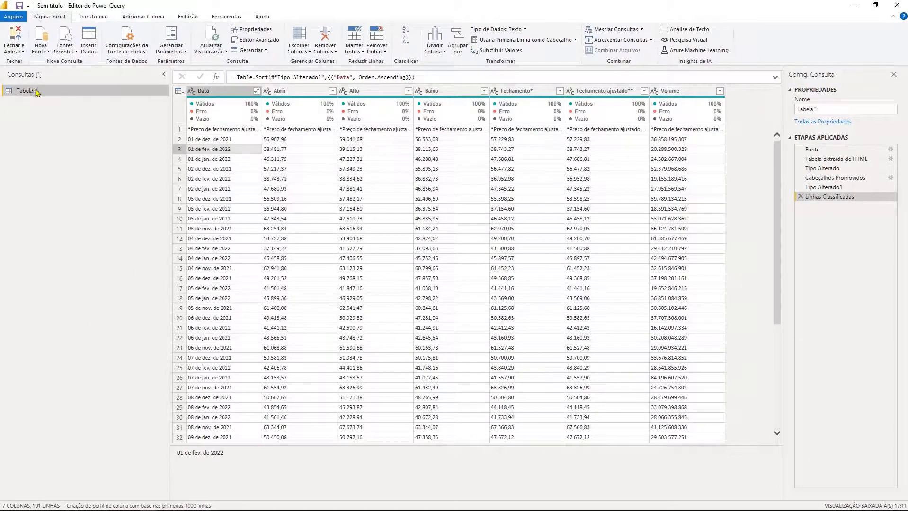
Delete the Tabela 1 query.
right_click(39, 93)
left_click(65, 121)
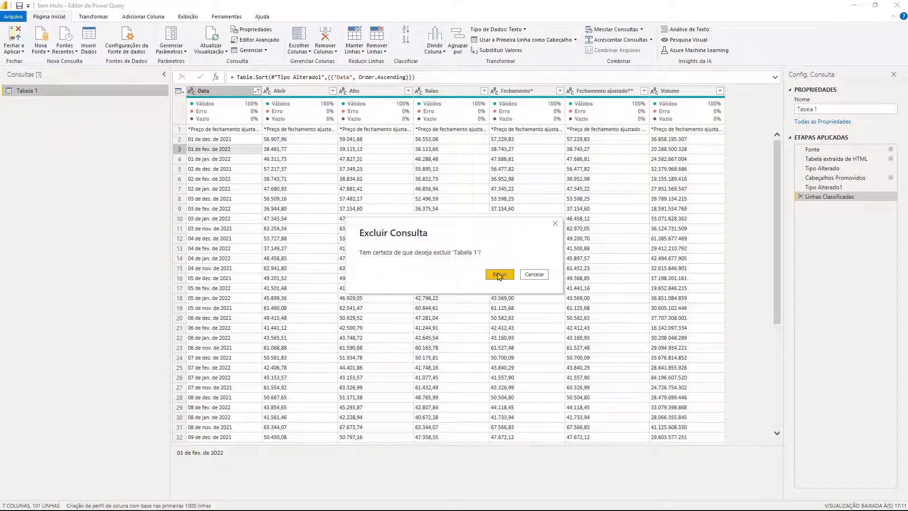
left_click(498, 275)
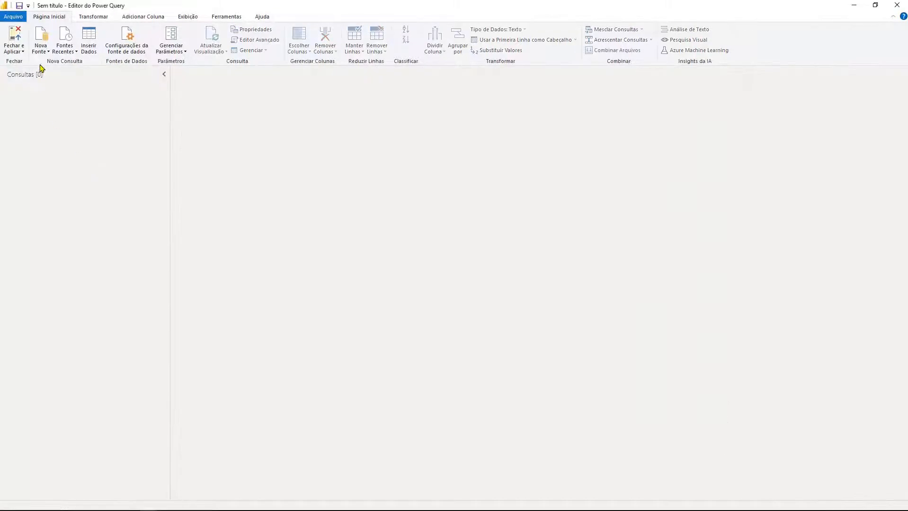
Add a new web source using the Yahoo Finanças BTC-USD history page URL.
left_click(40, 49)
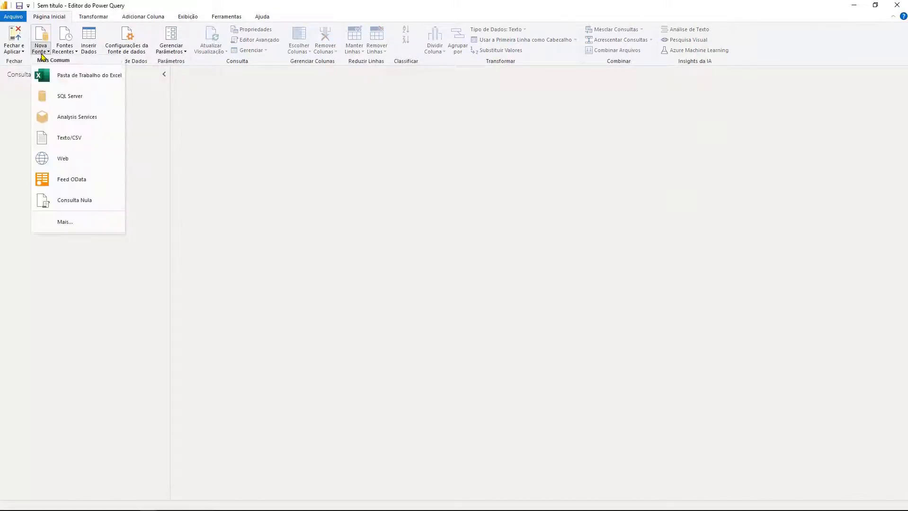
left_click(63, 159)
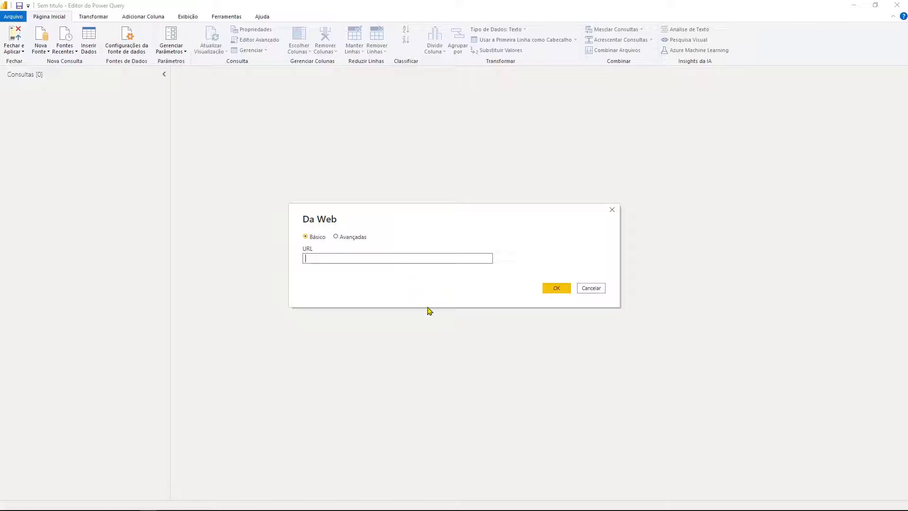
type("https://br.financas.yahoo.com/quote/PETR4.SA/history")
left_click(544, 288)
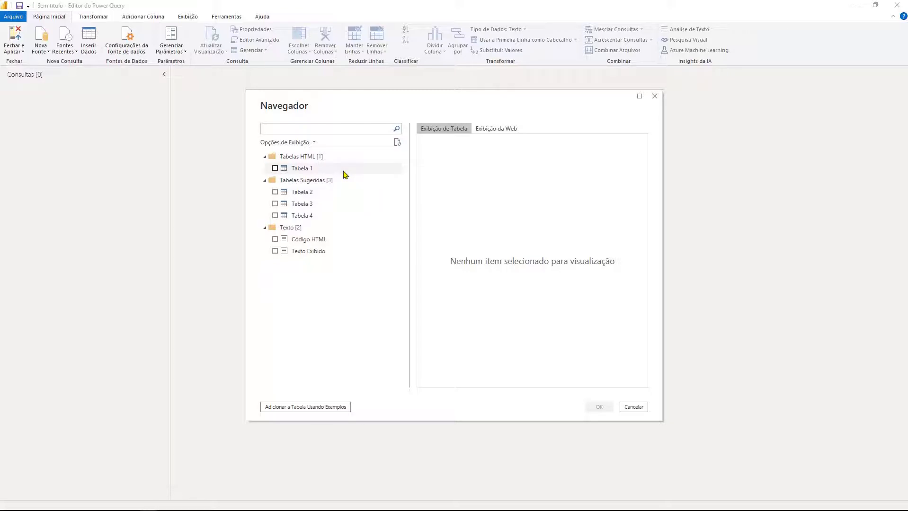
Compare the suggested tables Tabela 2, Tabela 3 and Tabela 4, and import Tabela 4 as the query.
left_click(304, 193)
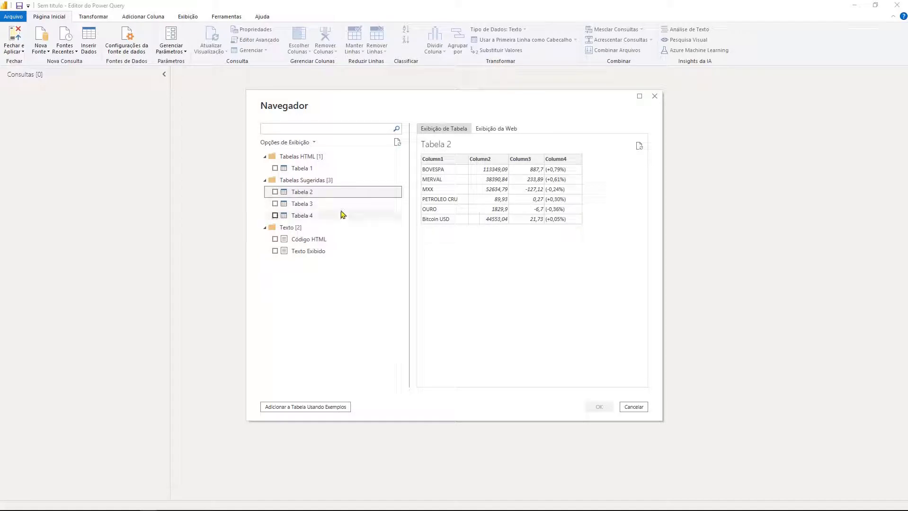
left_click(323, 205)
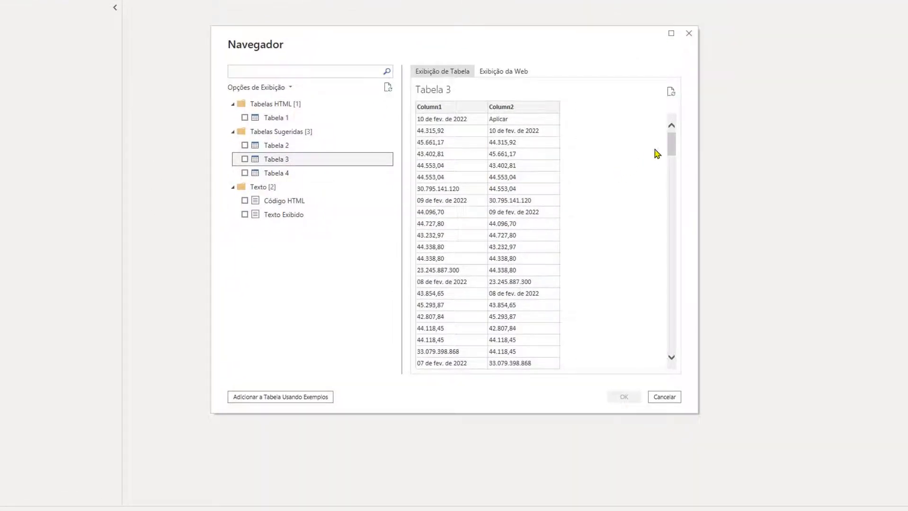
left_click_drag(671, 149, 668, 294)
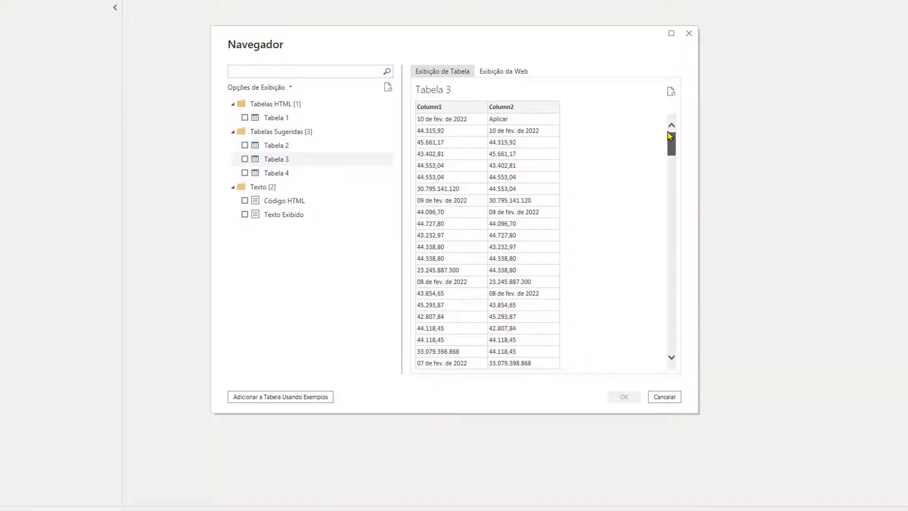
left_click(280, 173)
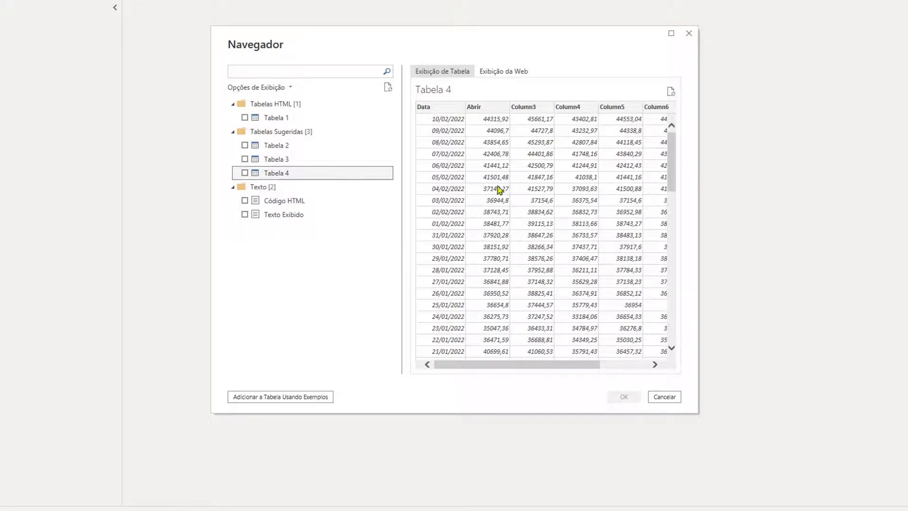
mouse_move(673, 166)
left_mouse_down()
mouse_move(670, 328)
mouse_move(665, 168)
left_mouse_up()
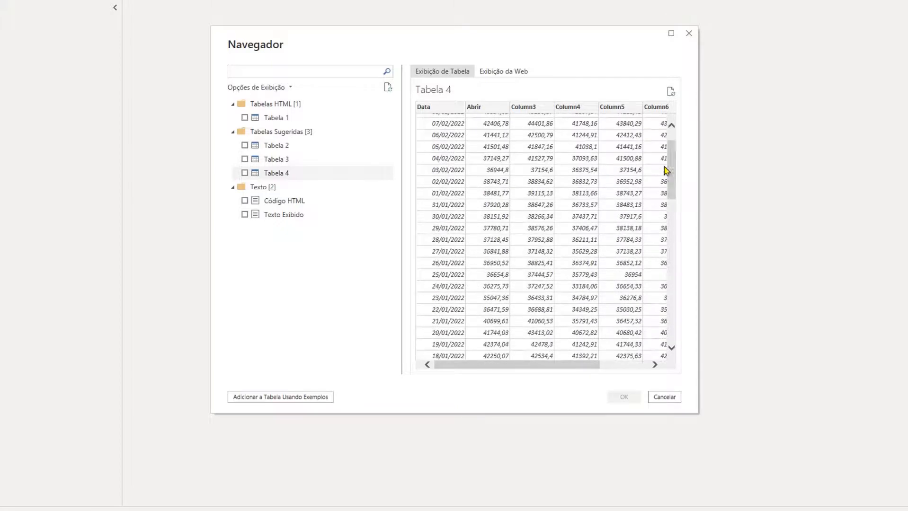
left_click(245, 173)
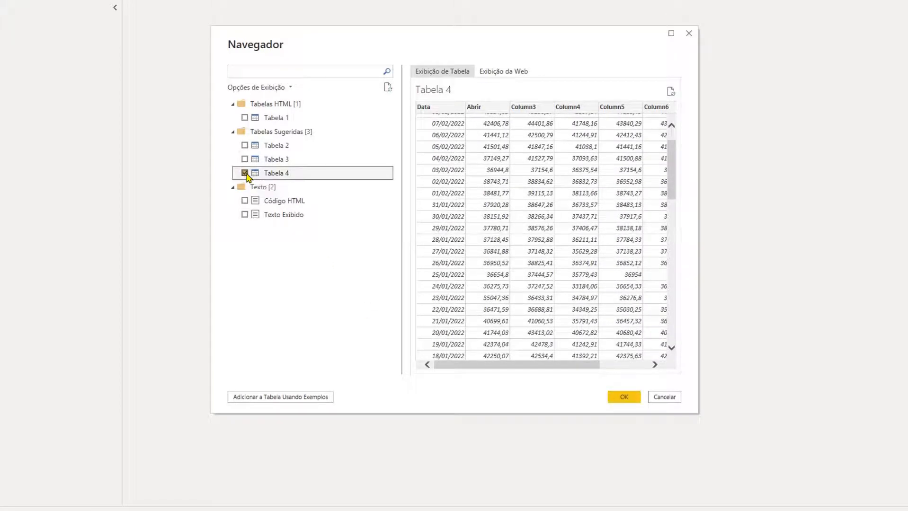
left_click(631, 401)
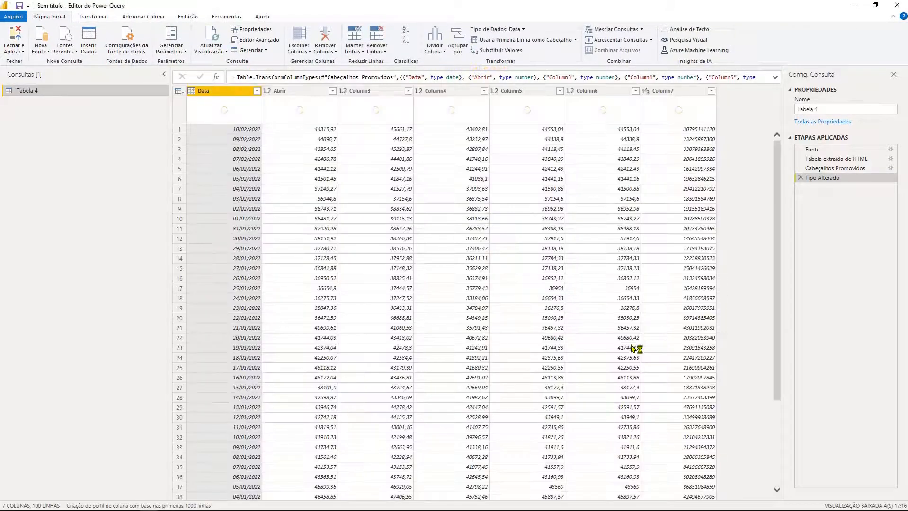
Sort the Data column of Tabela 4 in ascending order and select its earliest date.
left_click(231, 159)
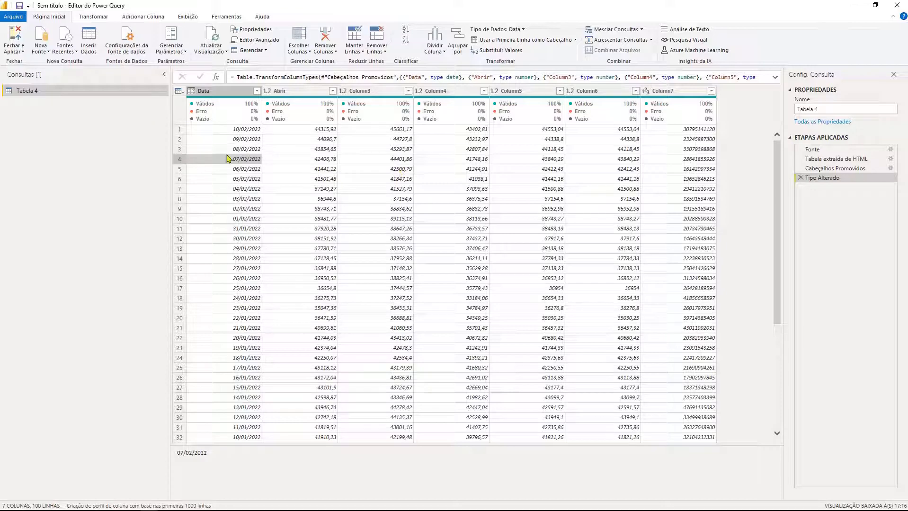
left_click(247, 132)
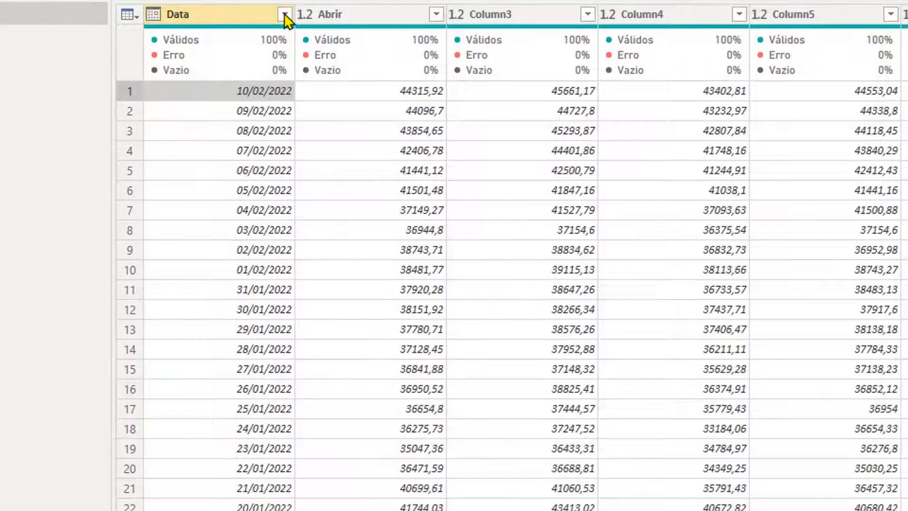
left_click(284, 14)
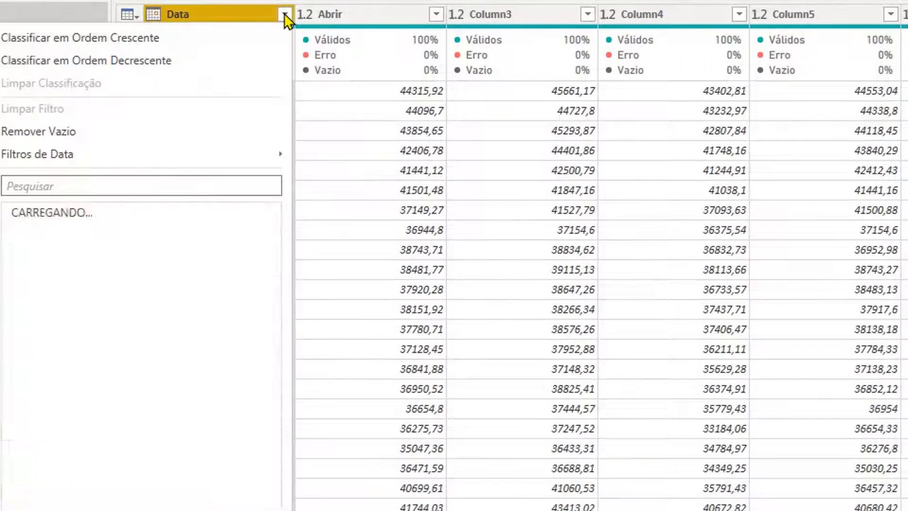
left_click(156, 44)
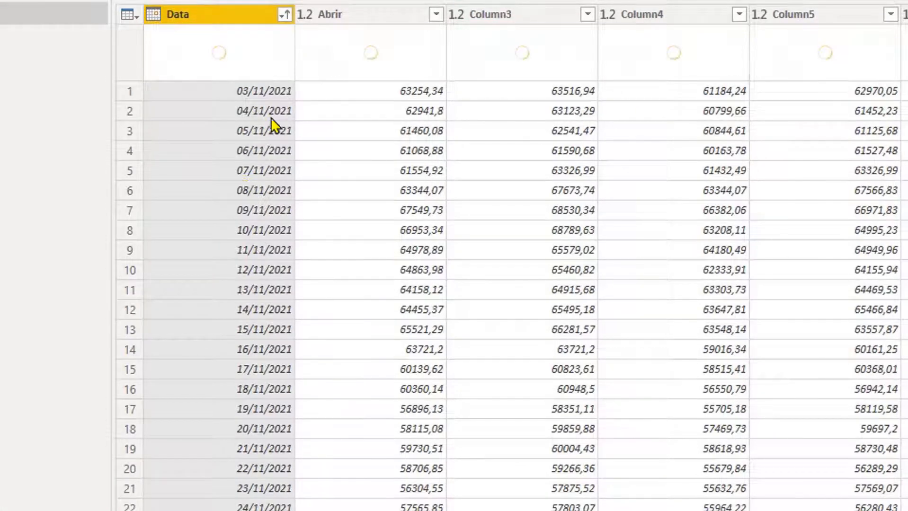
left_click(280, 96)
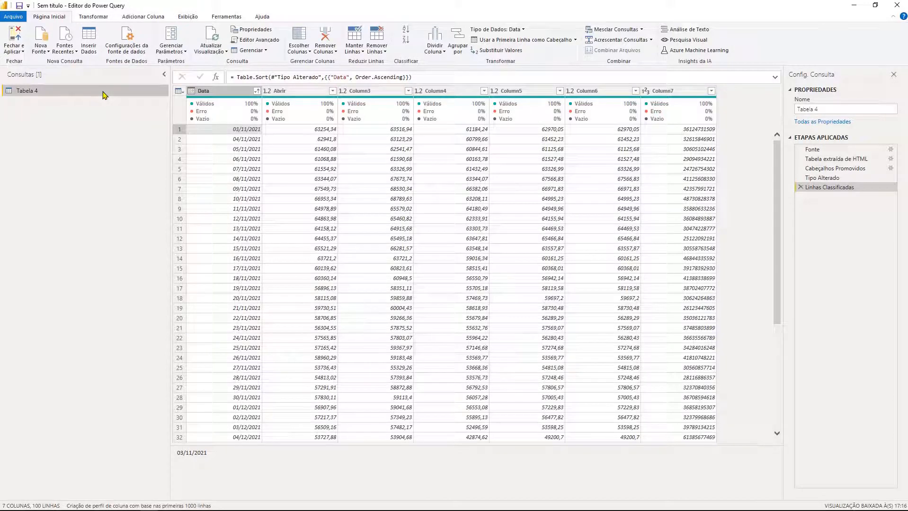
Delete the Tabela 4 query.
key("Delete")
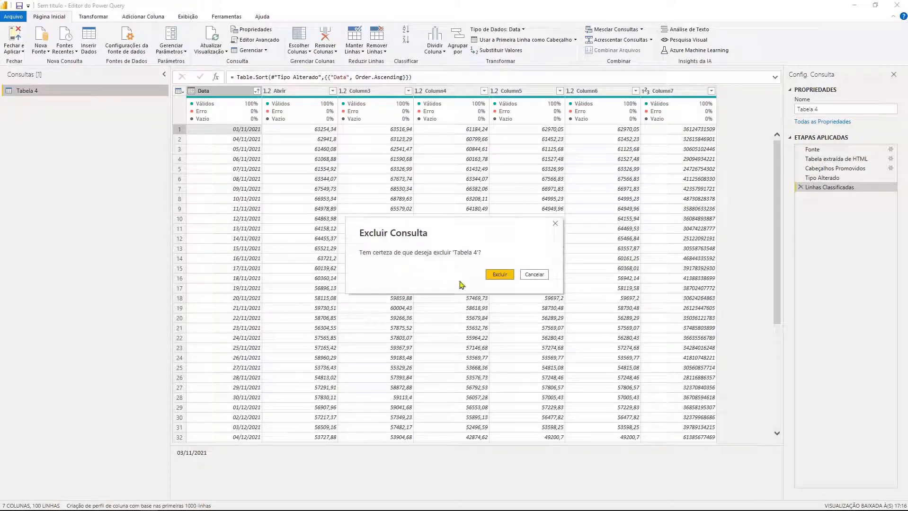
left_click(508, 279)
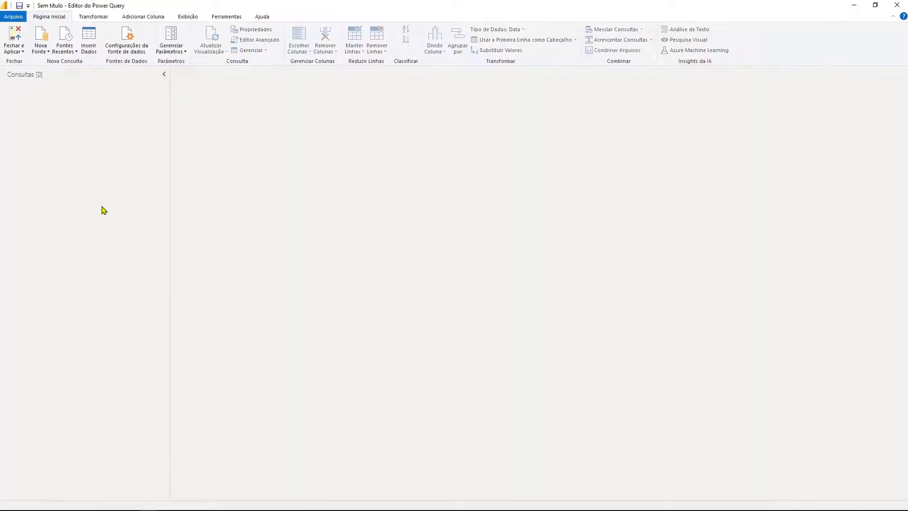
left_click(34, 57)
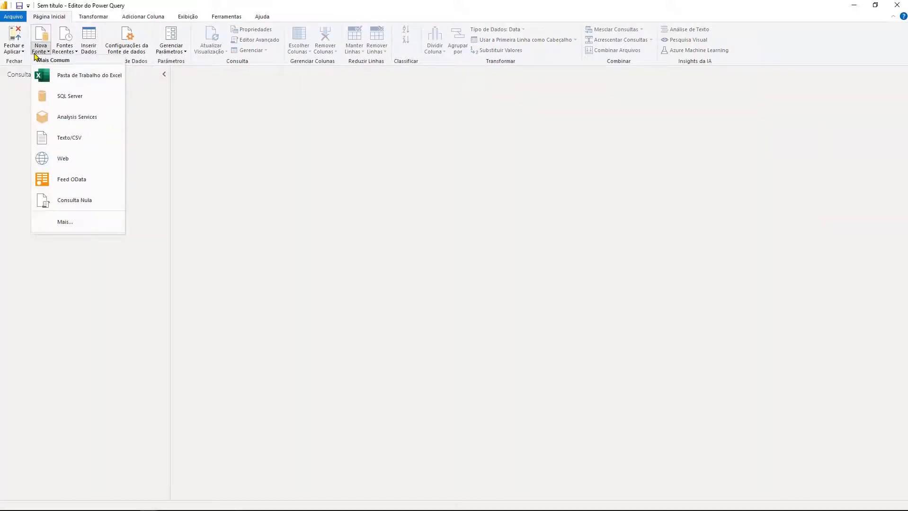
left_click(63, 158)
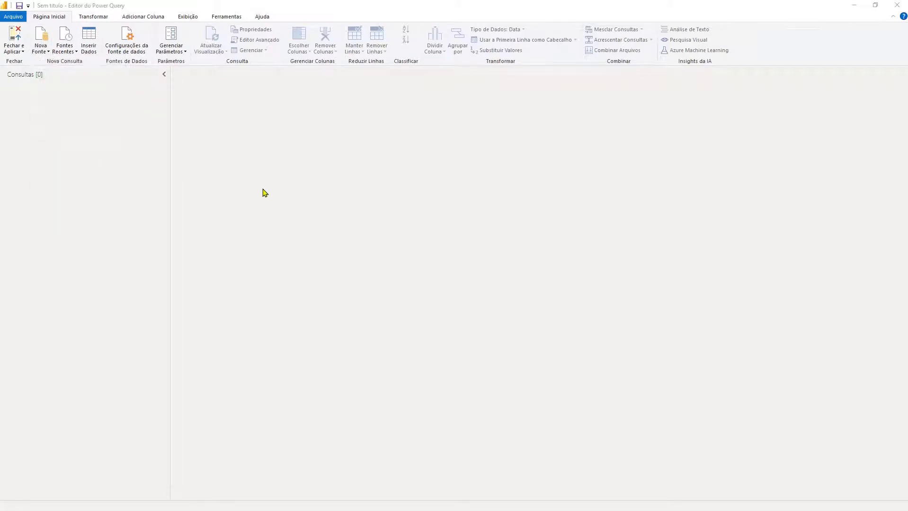
type("https://br.financas.yahoo.com/quote/BTC-USD/history/")
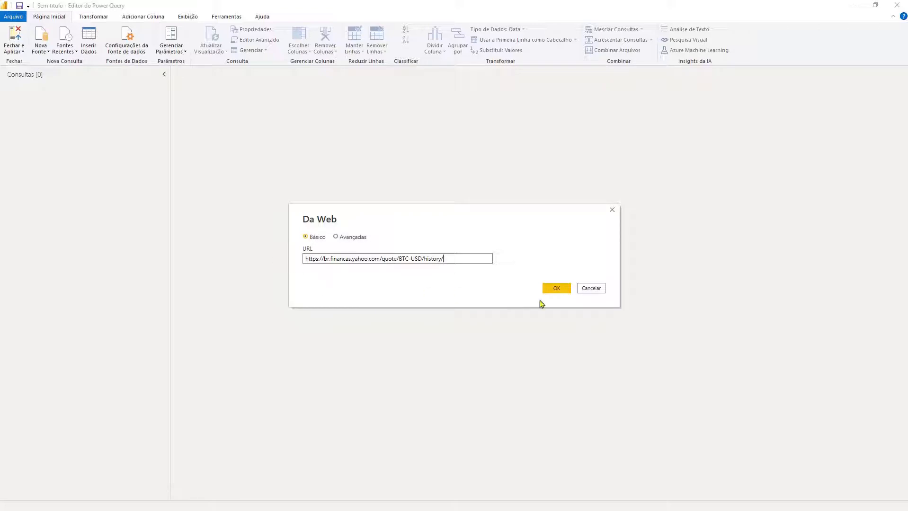
left_click(555, 290)
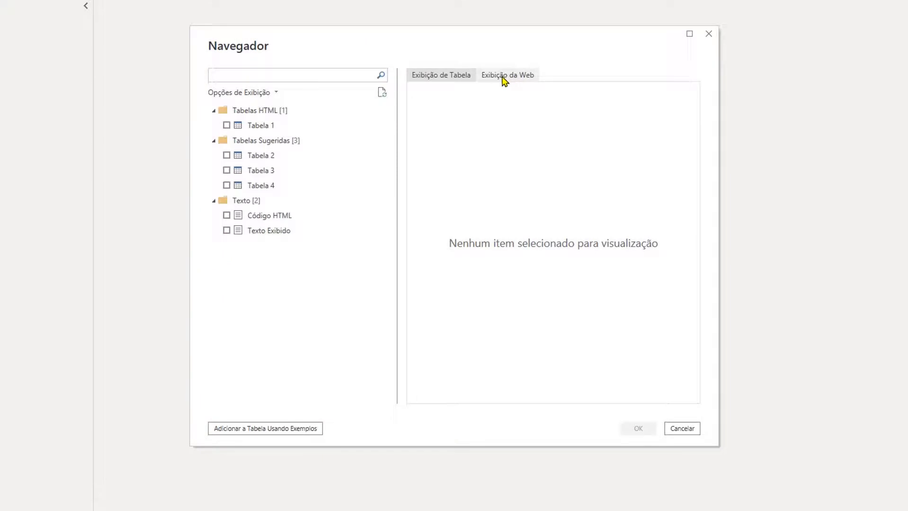
Examine the web view of the Yahoo Finanças page, from the page header to the oldest row of the historical prices.
left_click(504, 80)
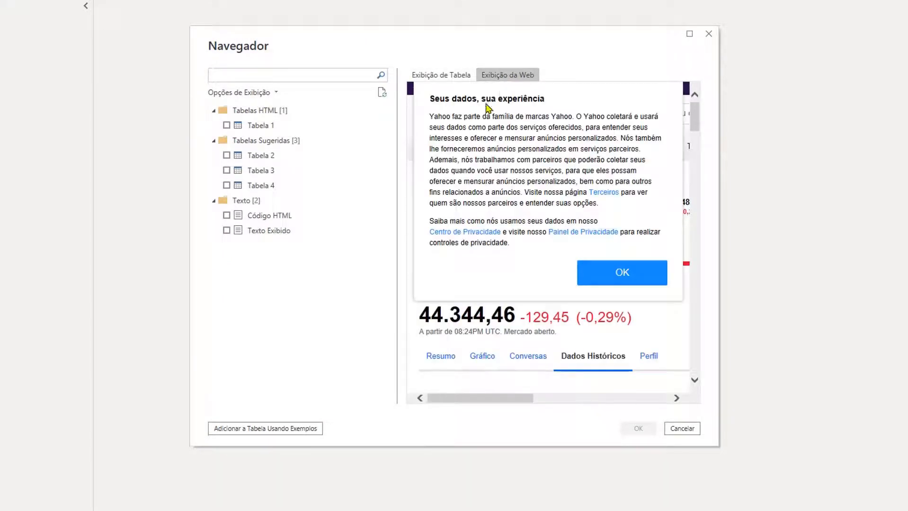
left_click(653, 273)
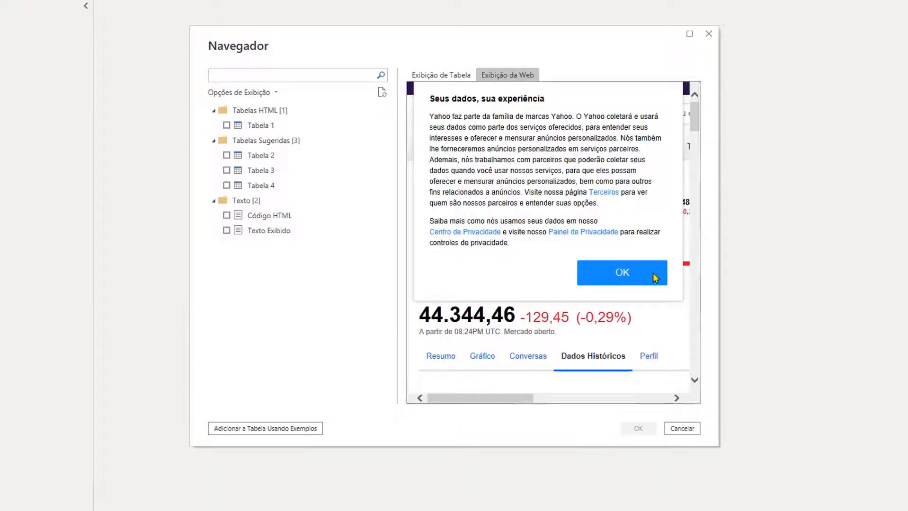
left_click_drag(696, 122, 695, 162)
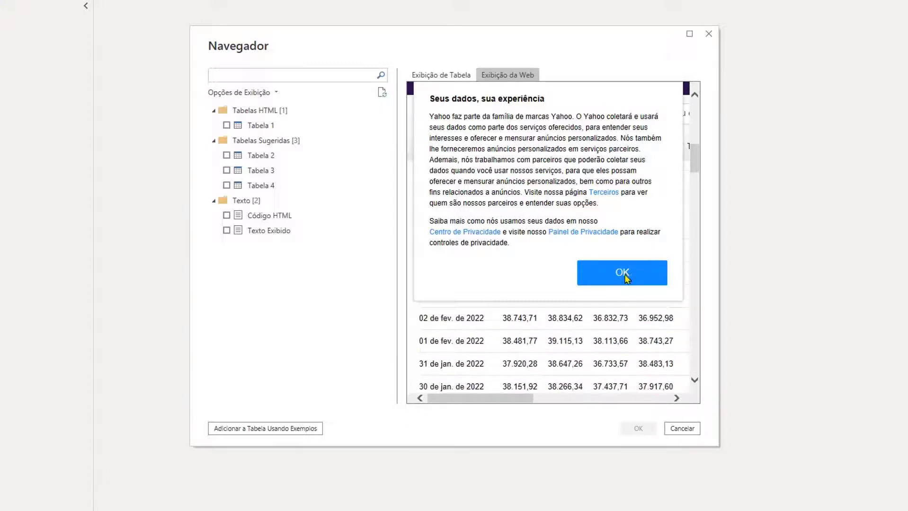
scroll(569, 209, "up", 6)
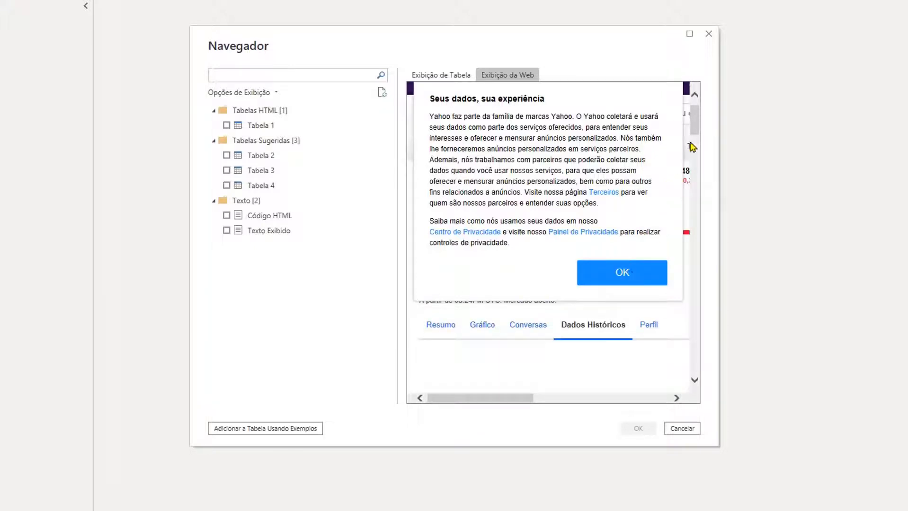
left_click_drag(695, 122, 696, 383)
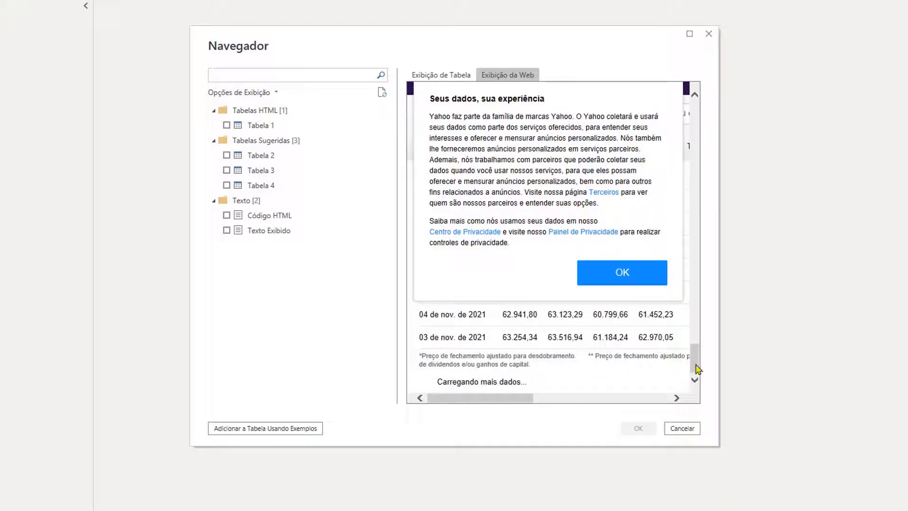
left_click_drag(695, 300, 695, 105)
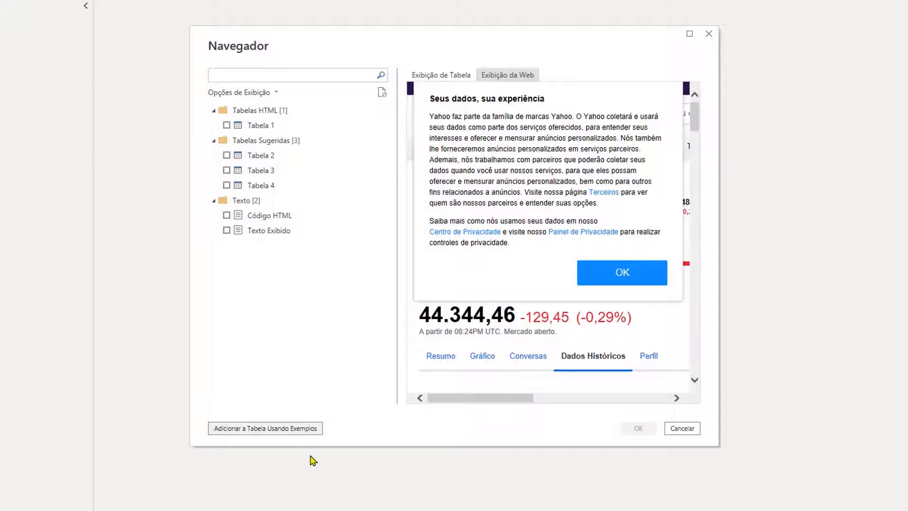
Start adding a table using examples from the historical prices and rename its first column Data.
left_click(693, 105)
left_click_drag(696, 105, 695, 117)
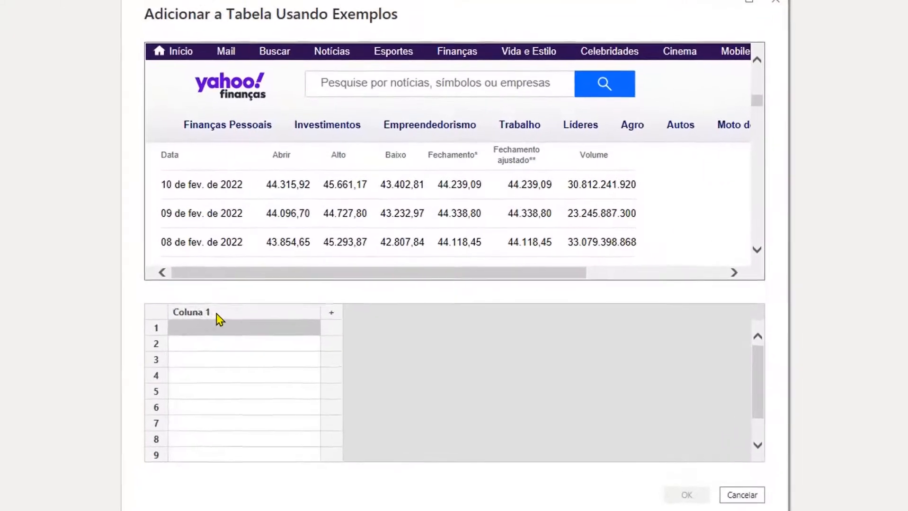
double_click(267, 287)
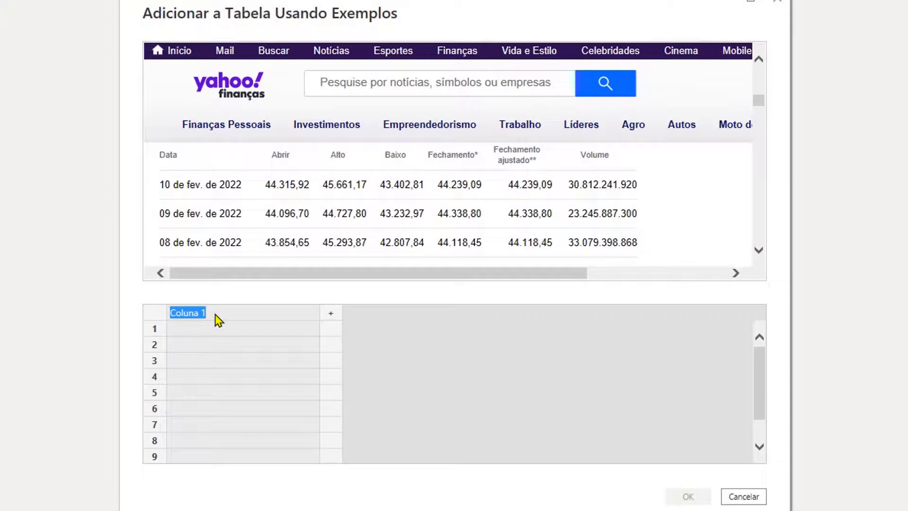
type("Data")
key("Return")
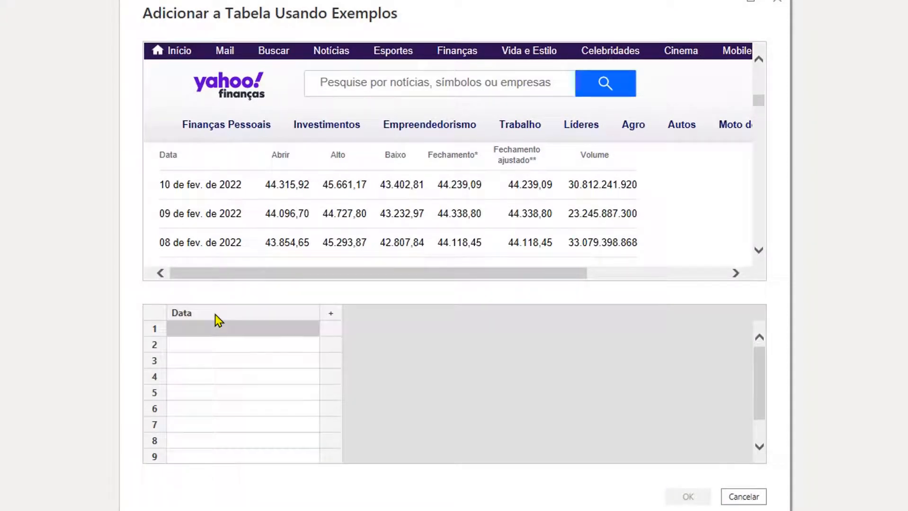
Add a second column to the example table and name it Fechamento.
left_click(337, 314)
double_click(379, 318)
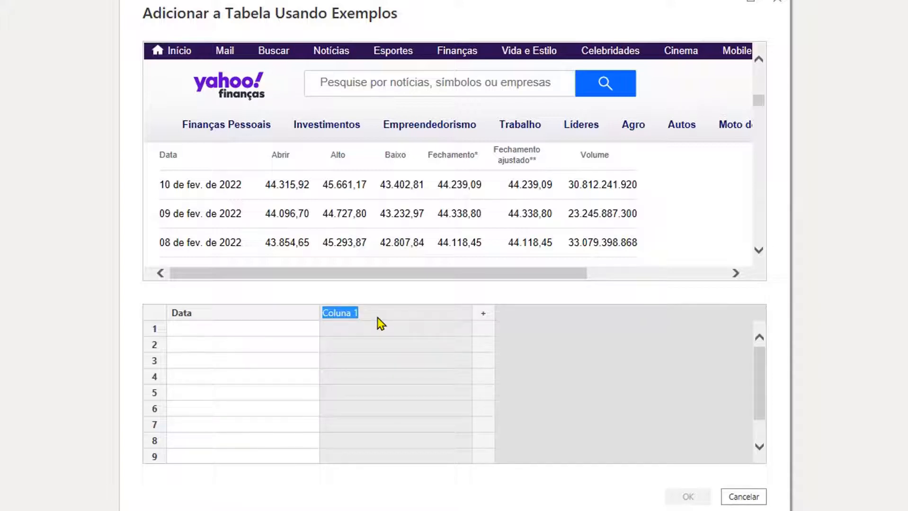
type("ec")
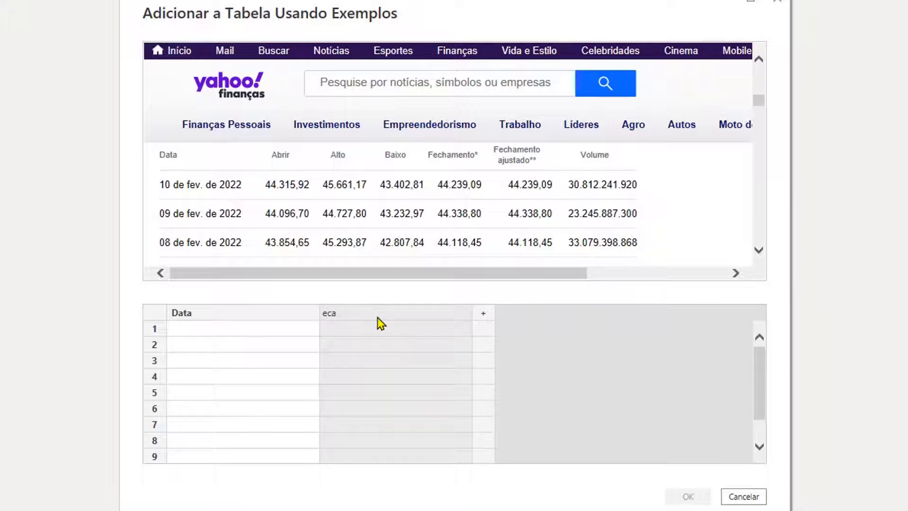
type("hamento")
key("Return")
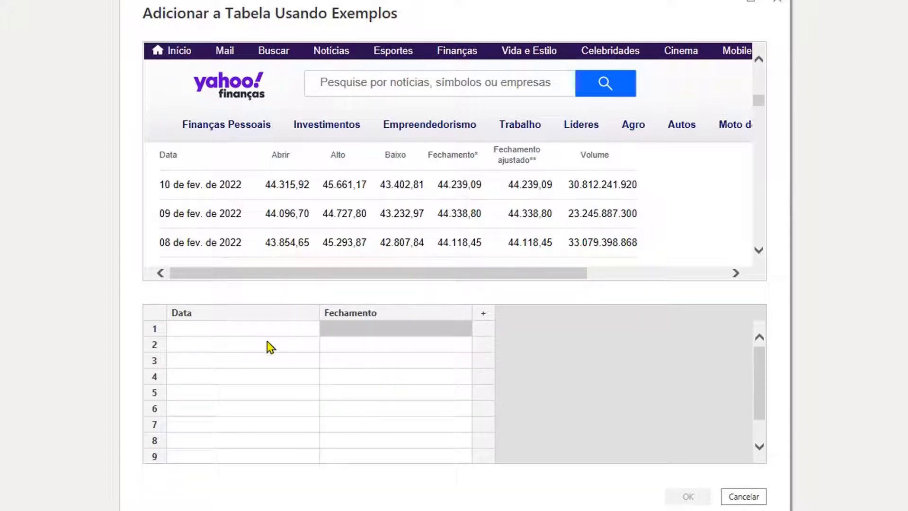
Set the first example value of the Data column to the suggested "10 de fev. de 2022".
left_click(251, 332)
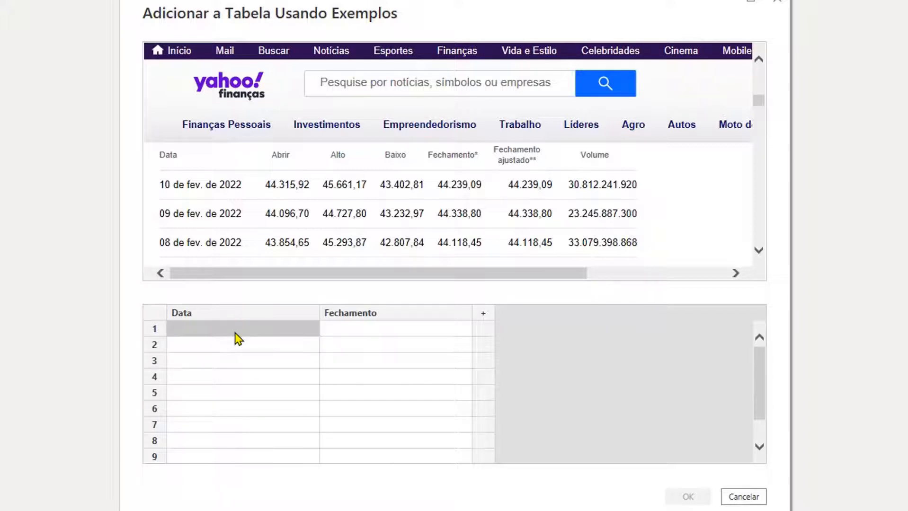
type("1")
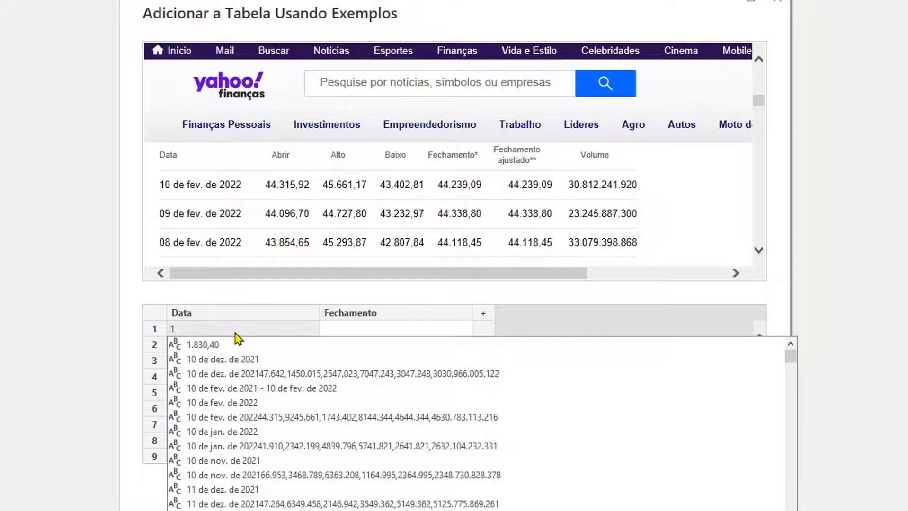
type("0 de")
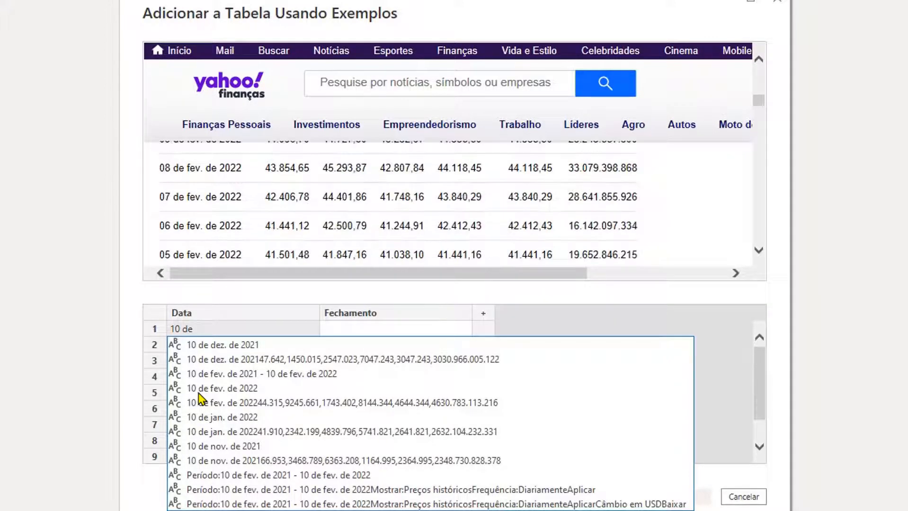
key("Return")
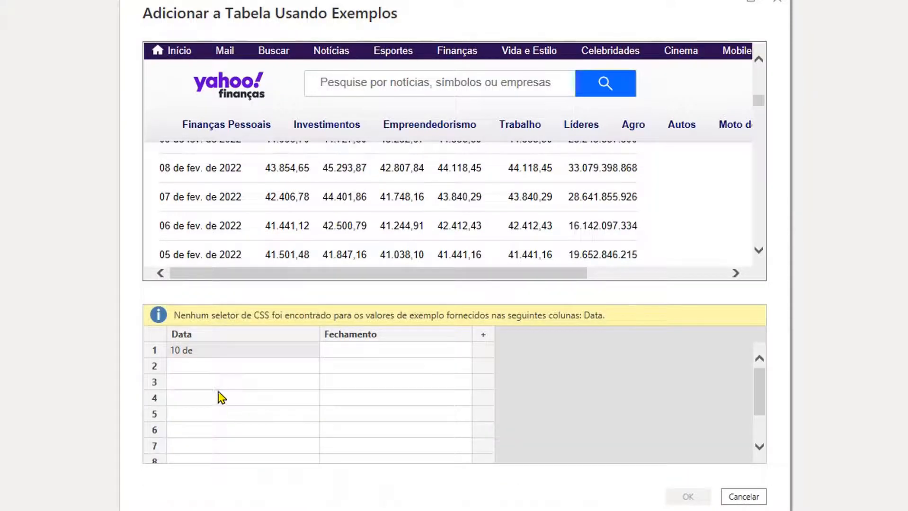
double_click(220, 354)
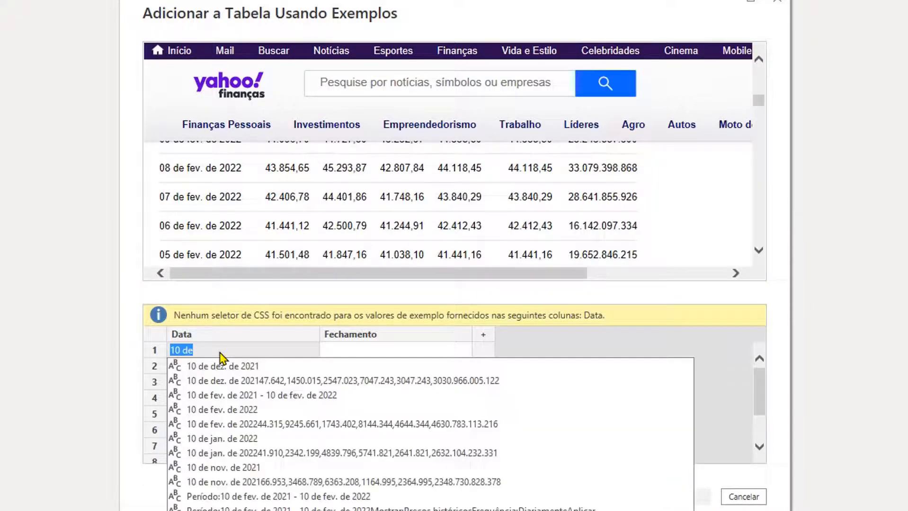
left_click(235, 410)
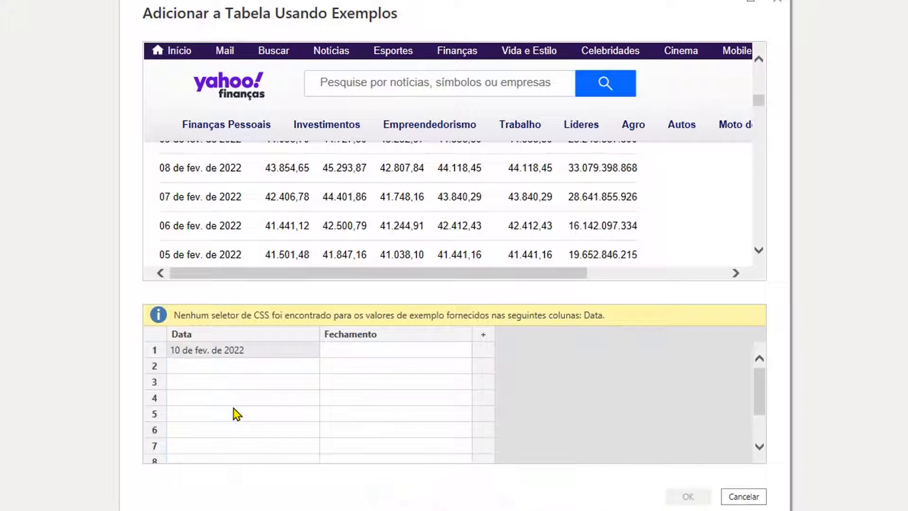
scroll(284, 225, "up", 3)
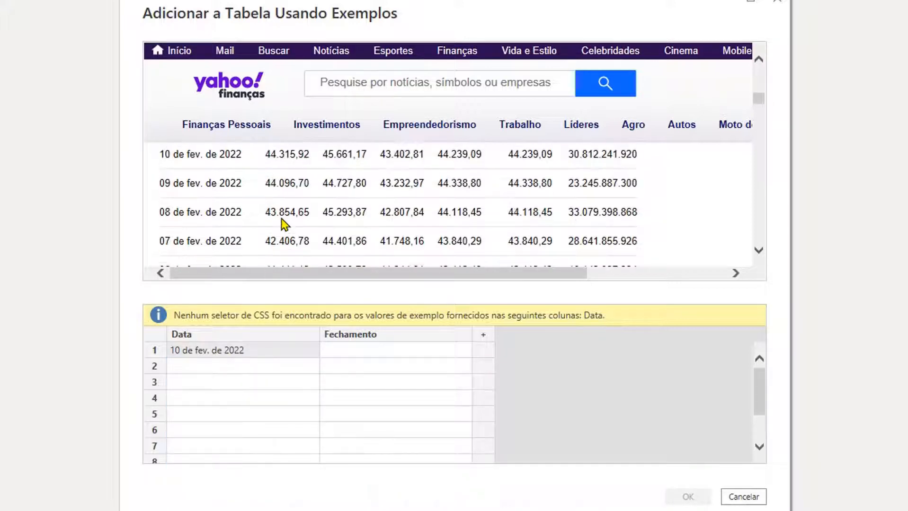
left_click(219, 368)
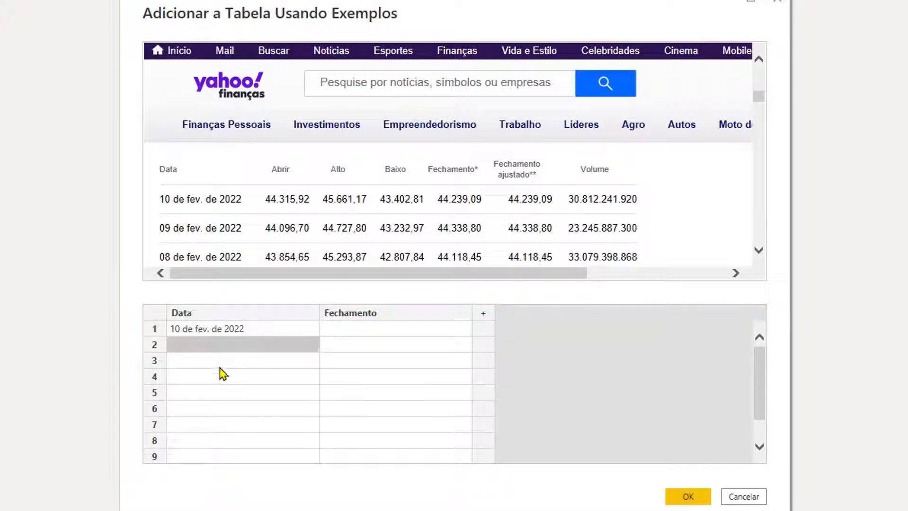
Set the second example value of the Data column to "09 de fev. de 2022" so the remaining dates are filled in.
left_click(218, 344)
type("0")
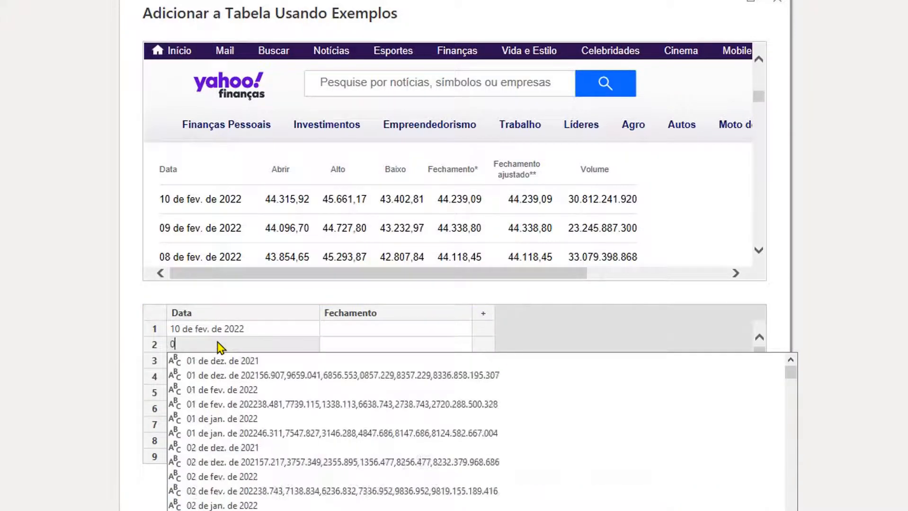
type("9 de")
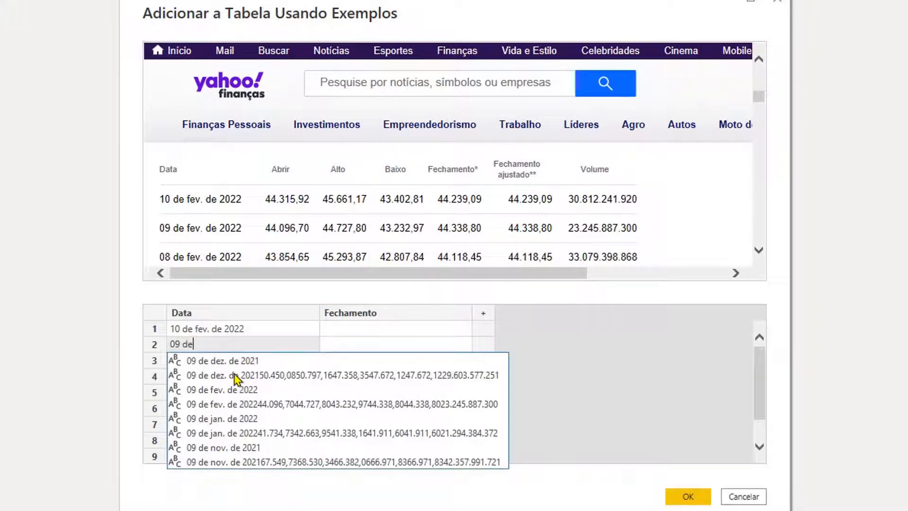
left_click(238, 391)
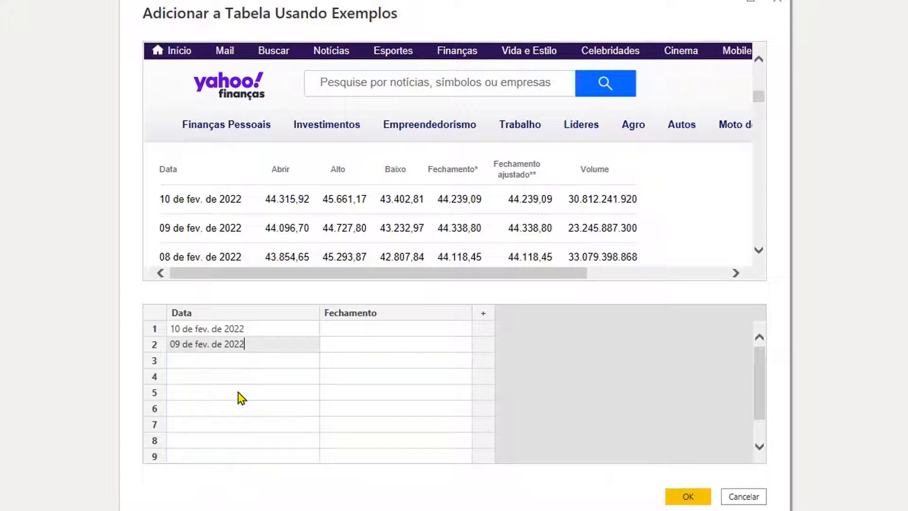
left_click(243, 364)
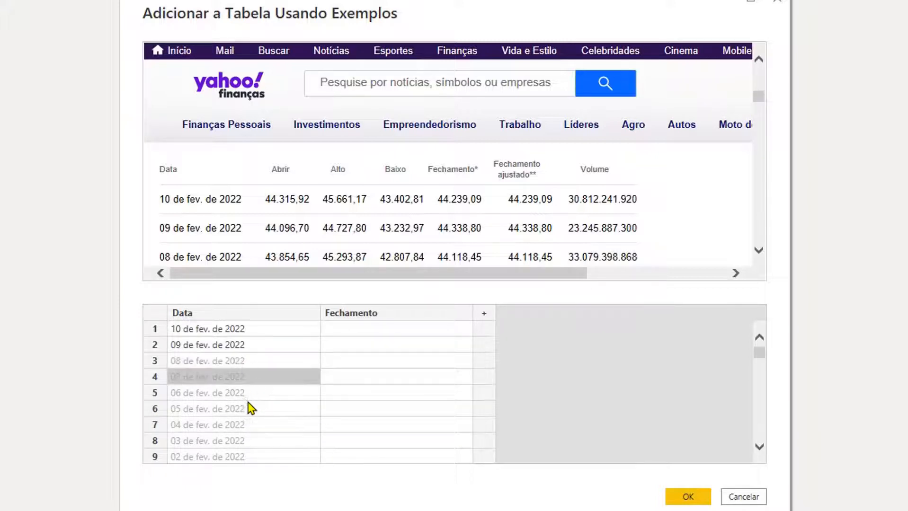
Check the dates filled in down the Data column of the example table.
scroll(256, 434, "down", 5)
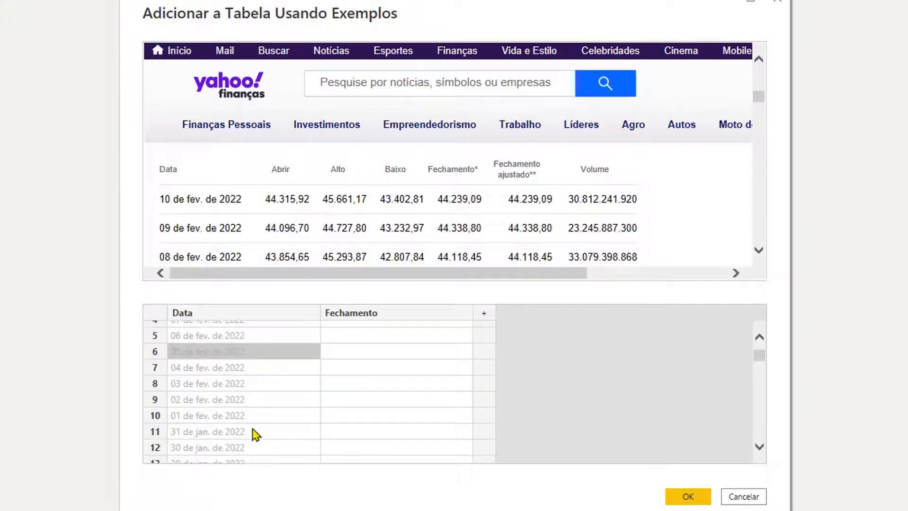
scroll(256, 434, "down", 2)
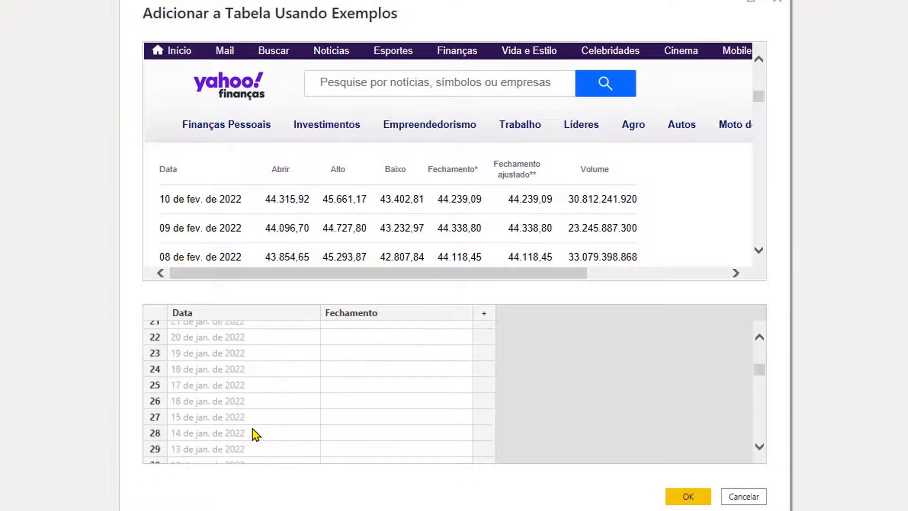
scroll(256, 434, "up", 6)
scroll(256, 434, "up", 1)
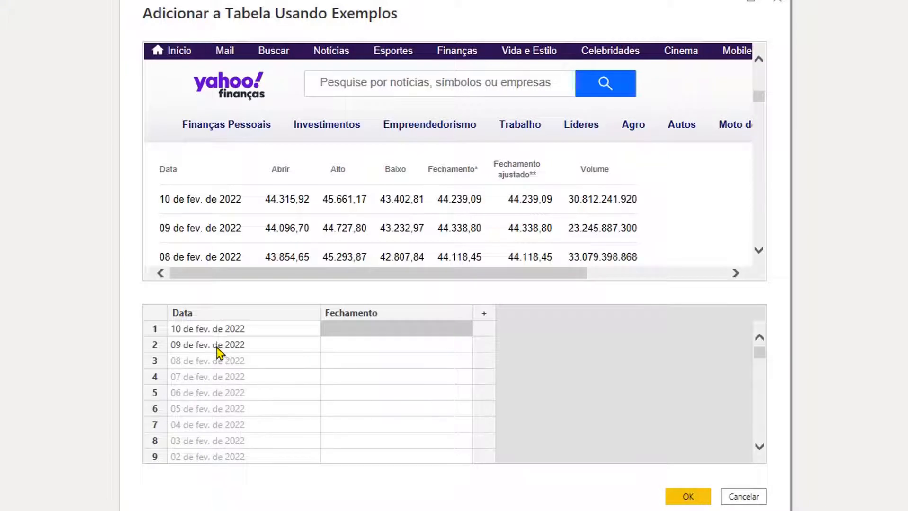
left_click(215, 321)
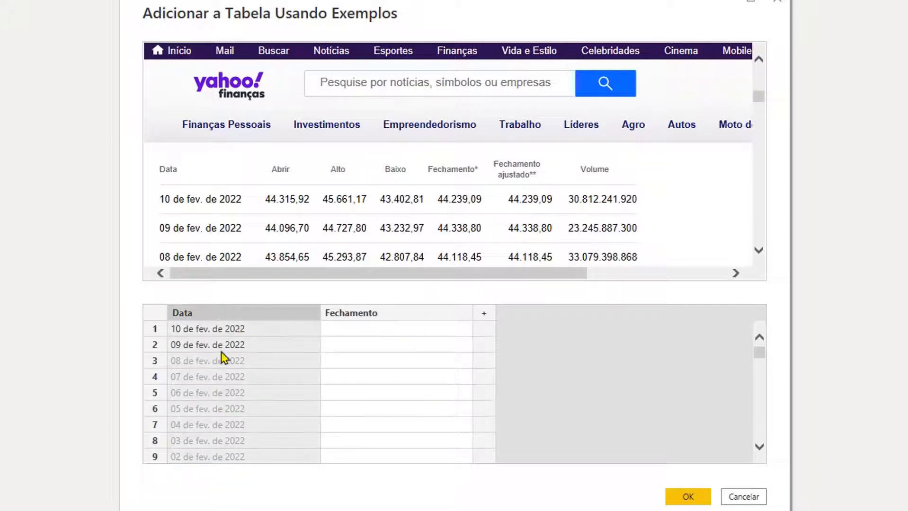
Try to enter the 10 de fev. de 2022 closing price as the first Fechamento example, looking through the suggestions for 44.
left_click(379, 335)
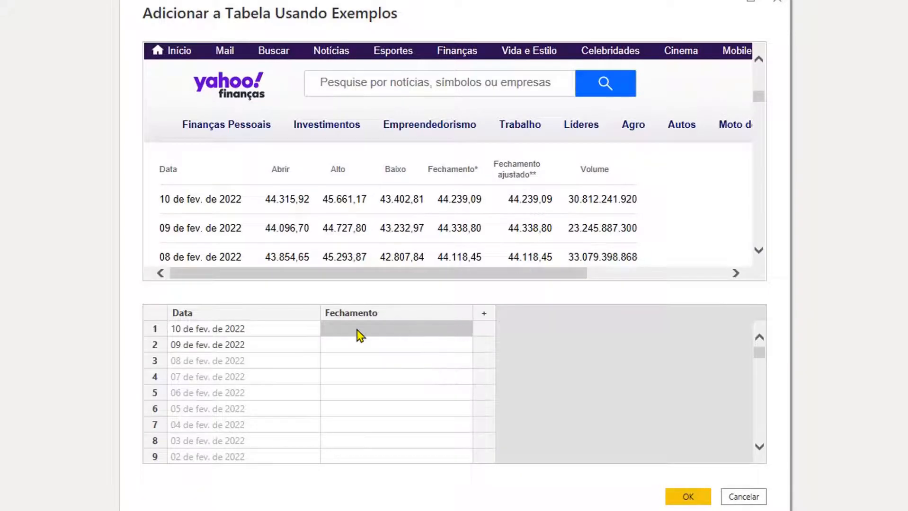
type("4")
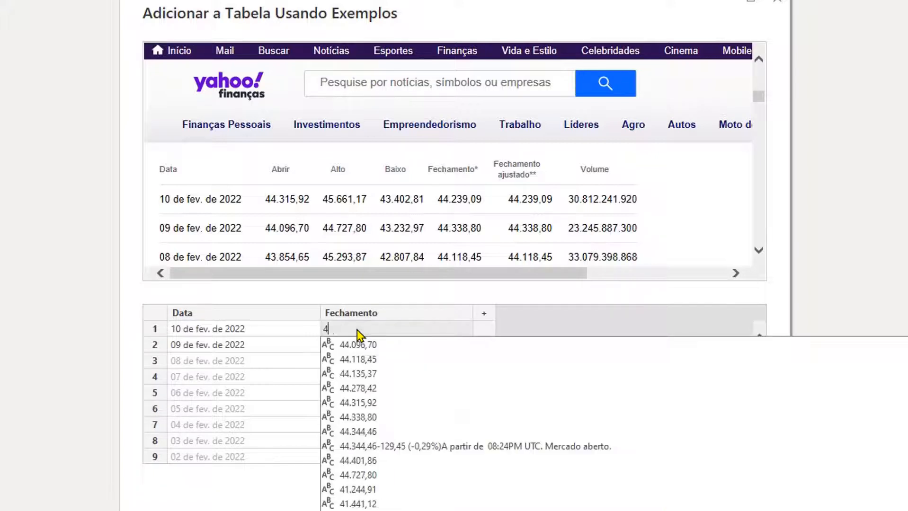
type("4.23")
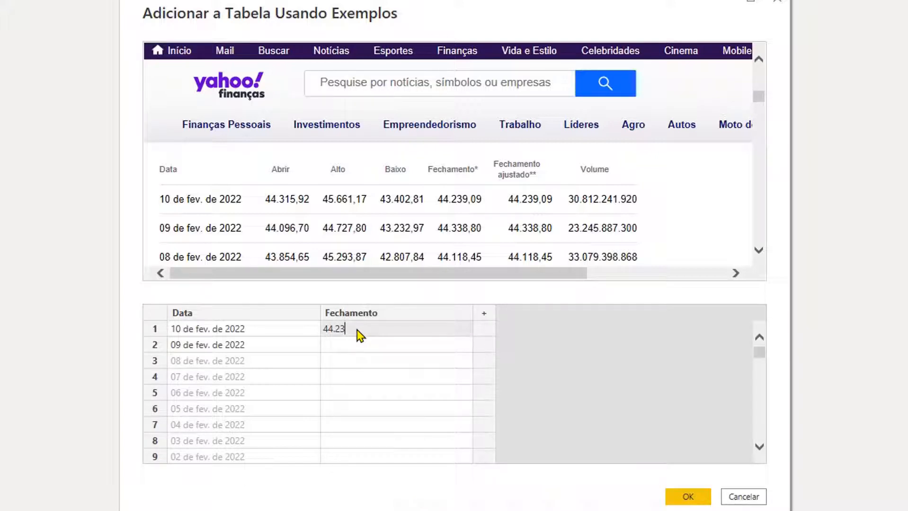
key("BackSpace")
key("BackSpace")
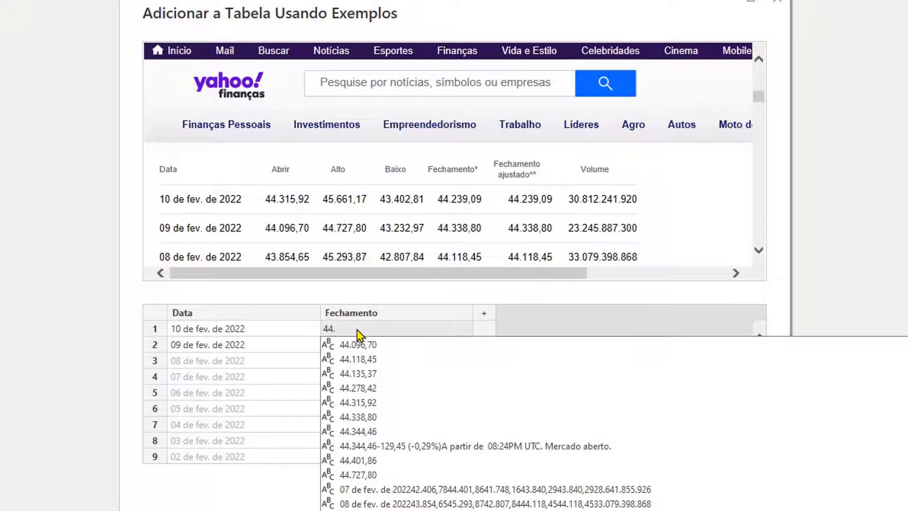
key("BackSpace")
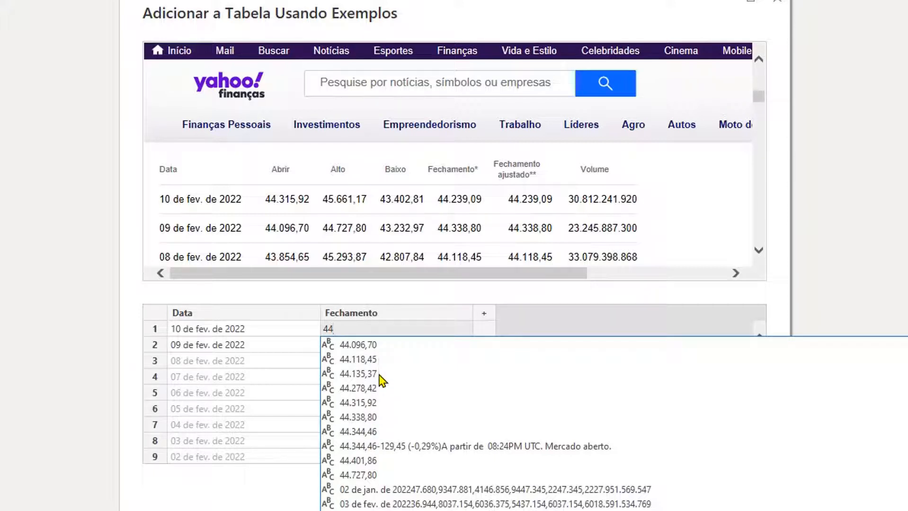
scroll(379, 416, "down", 3)
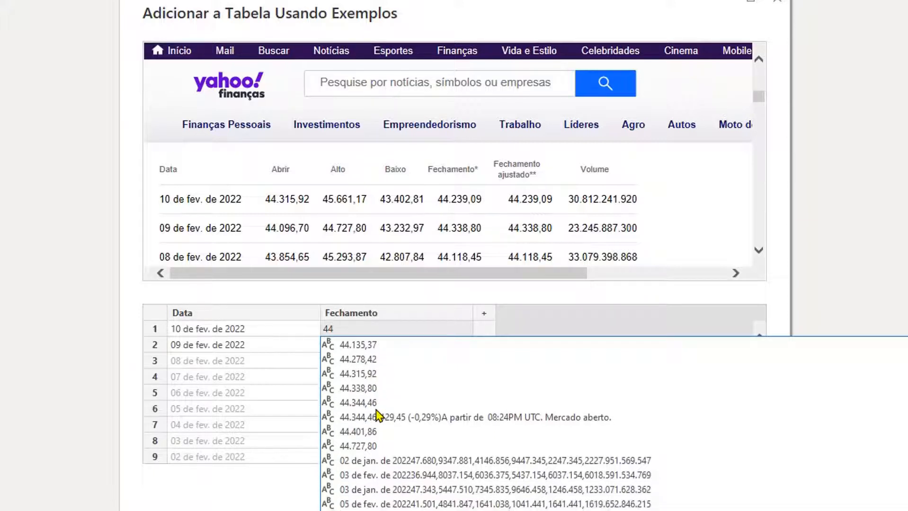
scroll(379, 416, "down", 6)
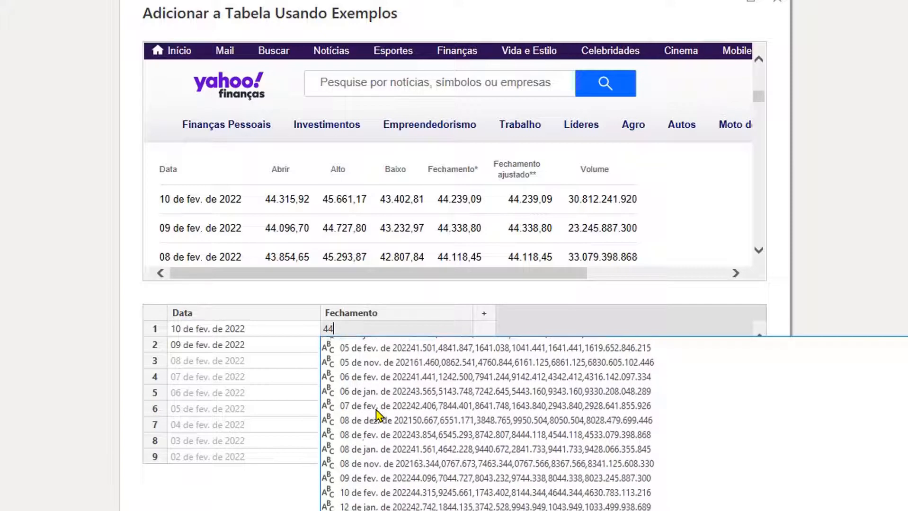
scroll(379, 415, "down", 7)
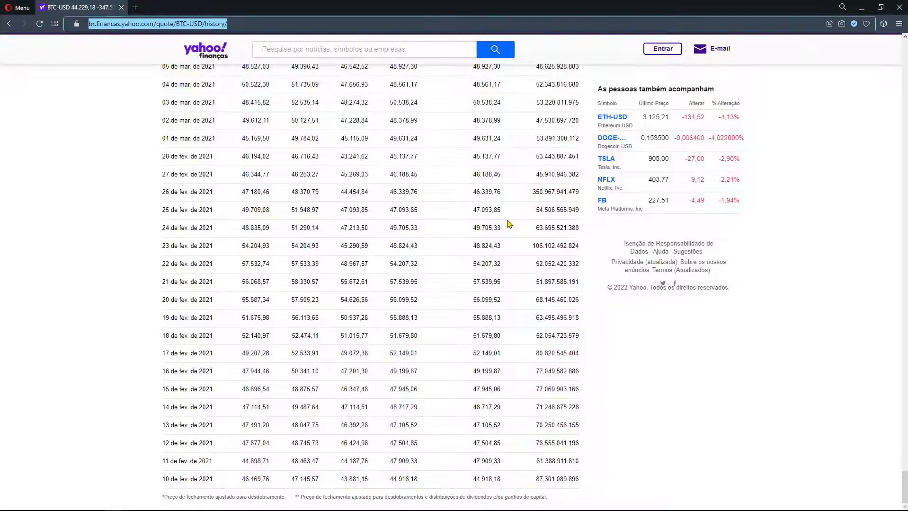
Discard the example table and go back to the Navigator.
scroll(403, 260, "up", 5)
left_click(402, 261)
key("Home")
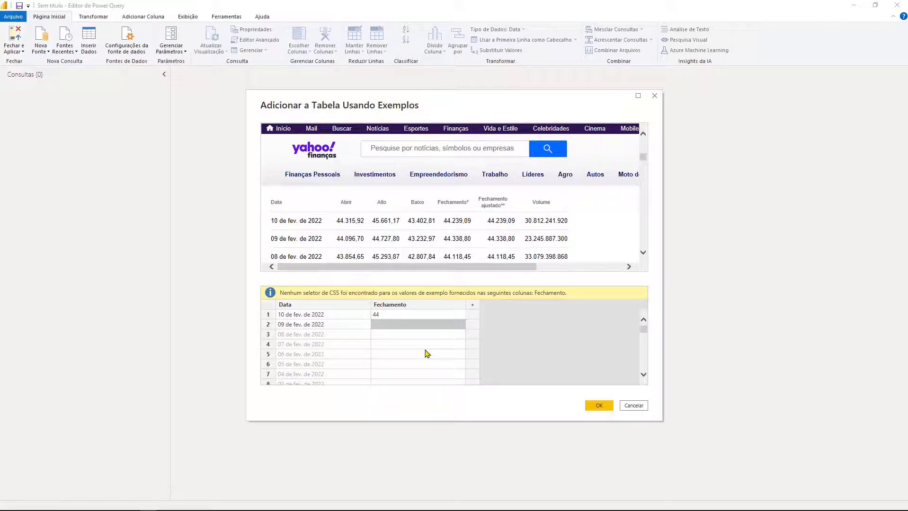
left_click(634, 406)
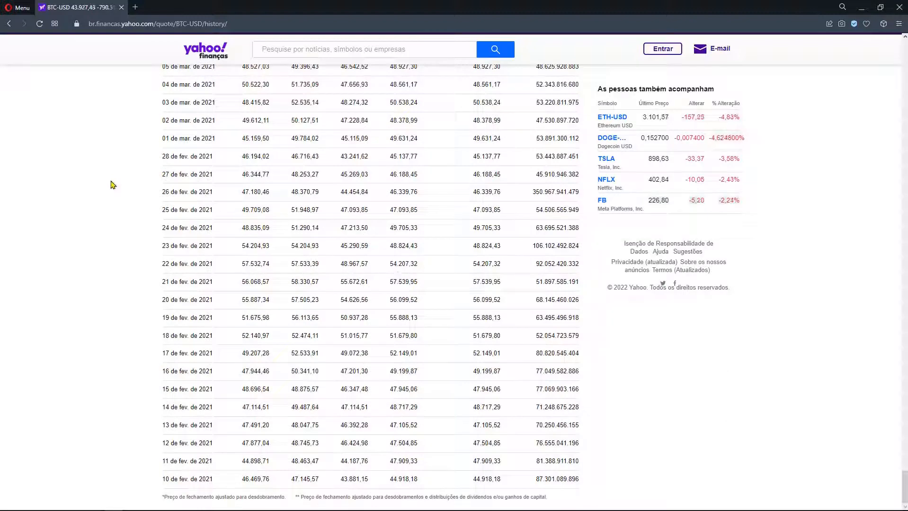
In the browser, replace BTC with ETH in the Yahoo Finanças history URL and load the Ethereum USD page.
scroll(111, 181, "up", 2)
scroll(112, 185, "up", 1)
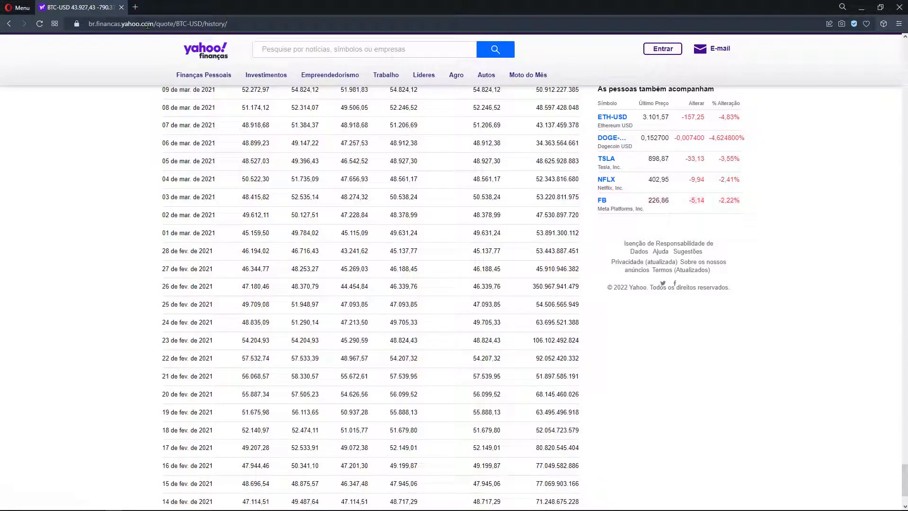
left_click(255, 24)
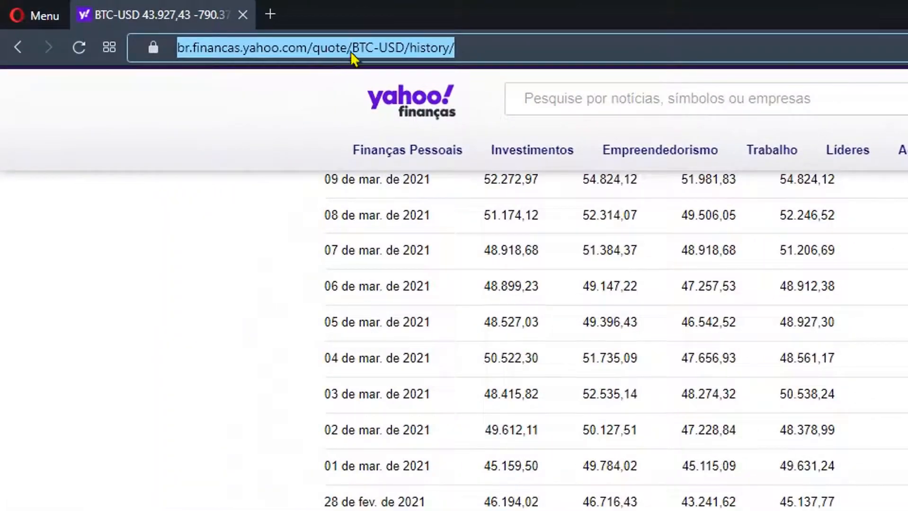
left_click(353, 49)
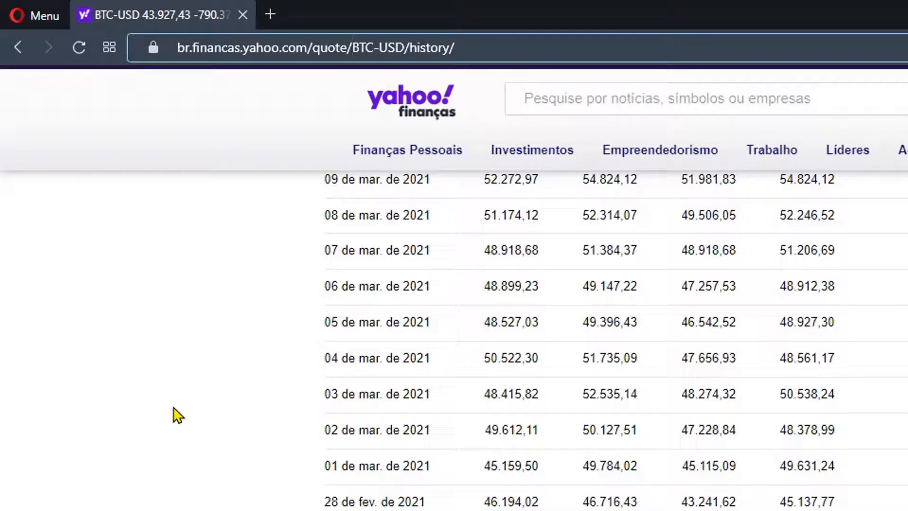
key("shift+Right")
key("shift+Right")
key("shift+Right")
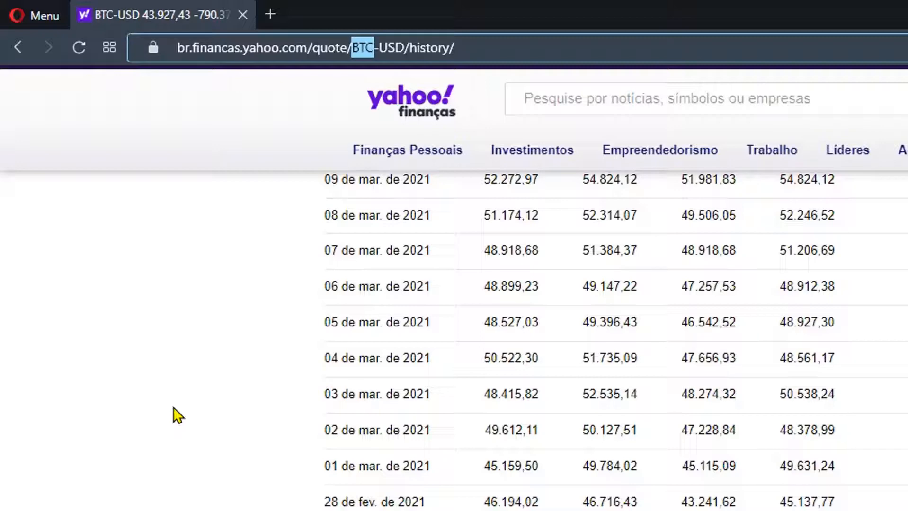
type("ETH")
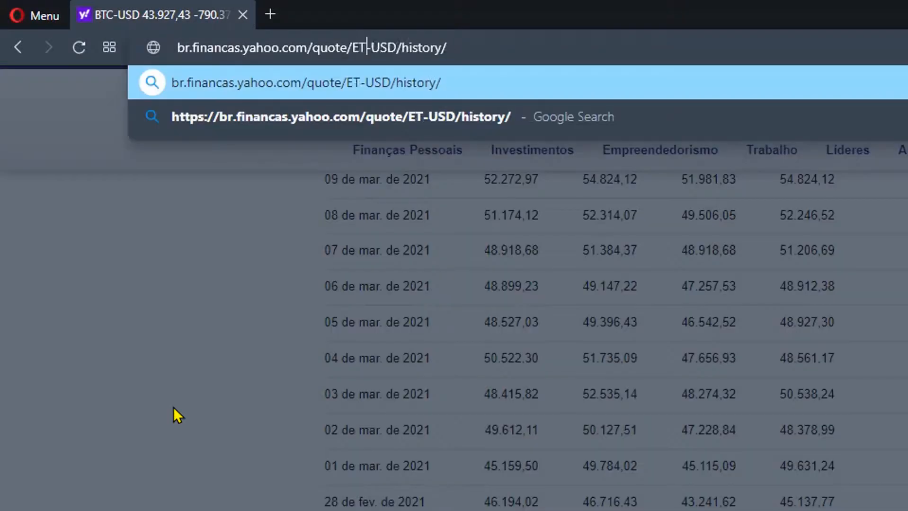
key("Return")
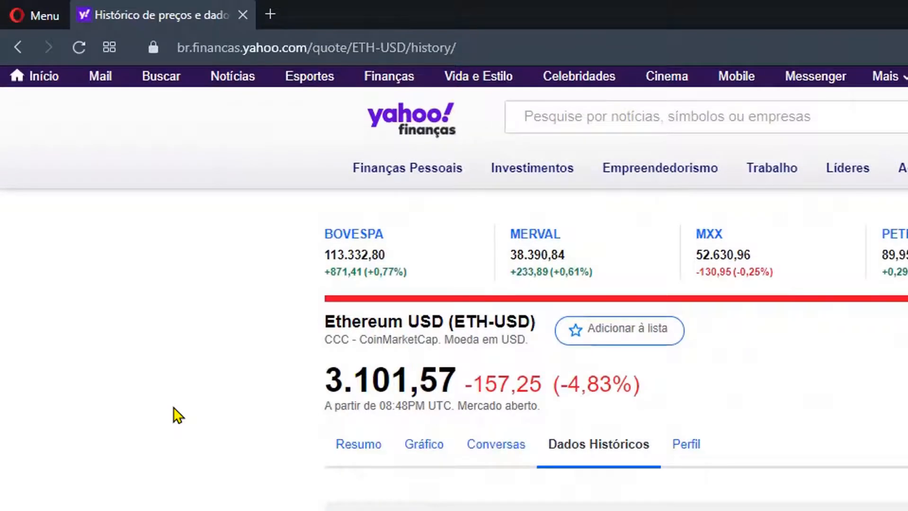
left_click_drag(317, 324, 404, 325)
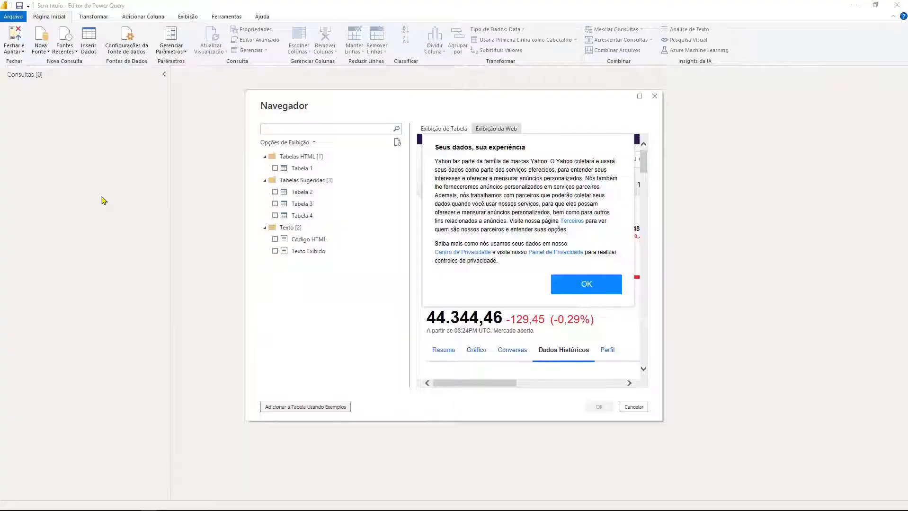
Back in Power Query, cancel the Navigator and create a new parameter named StockSymbol.
left_click(633, 407)
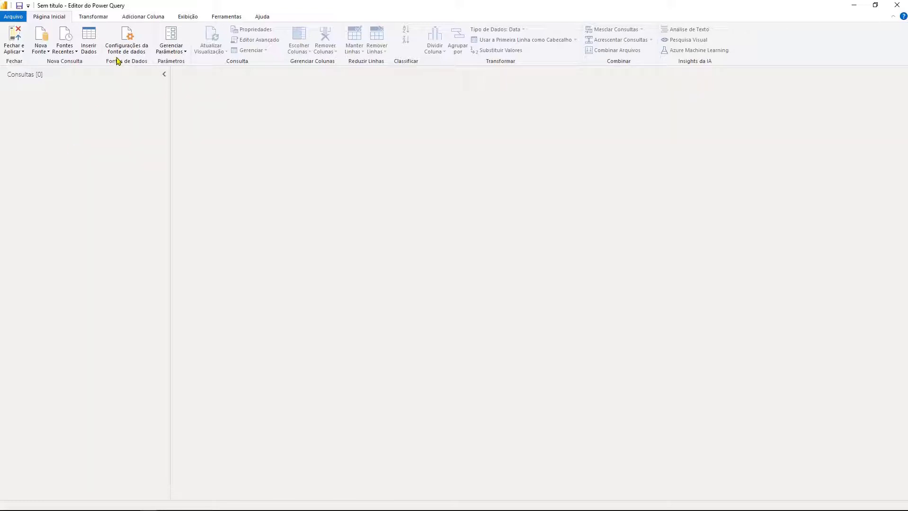
left_click(168, 55)
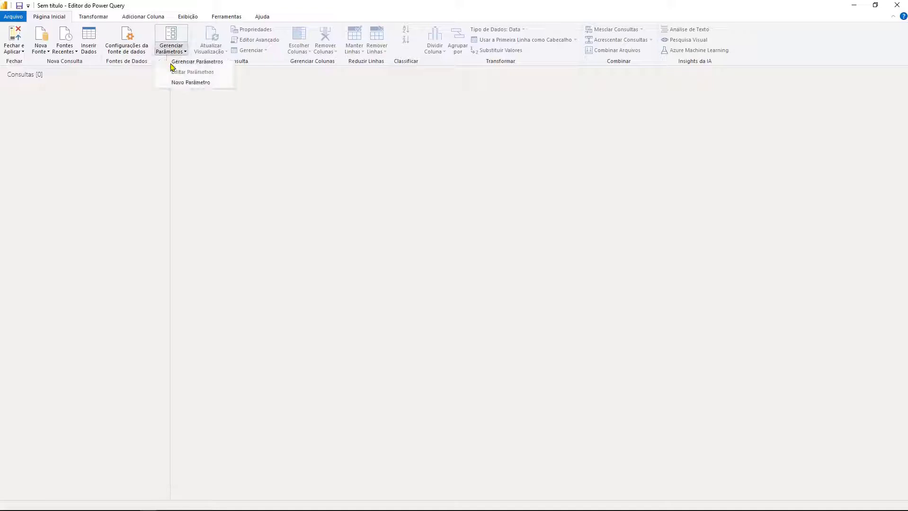
left_click(184, 84)
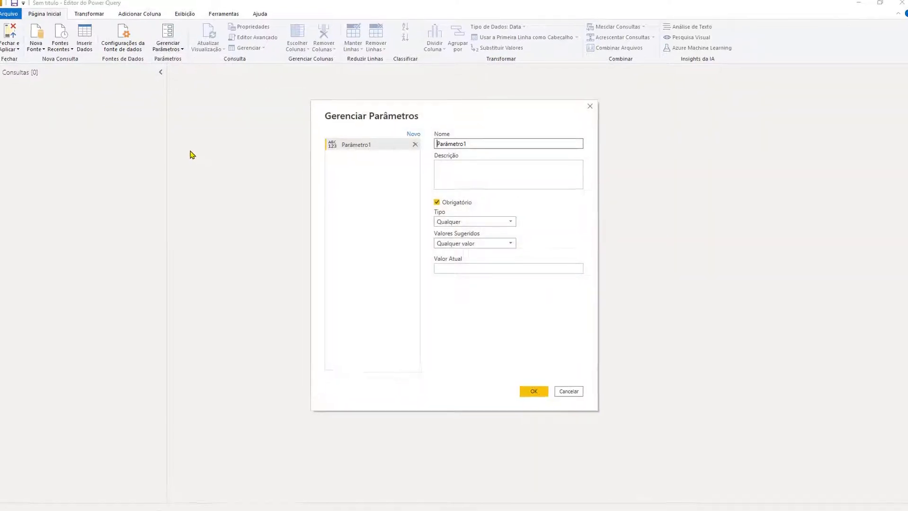
type("Stic")
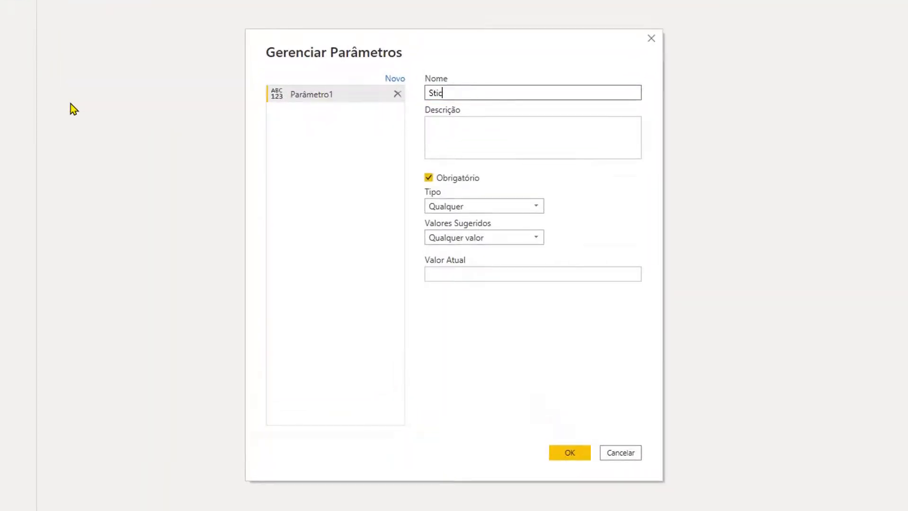
key("BackSpace")
key("BackSpace")
type("ockSymbo")
key("Tab")
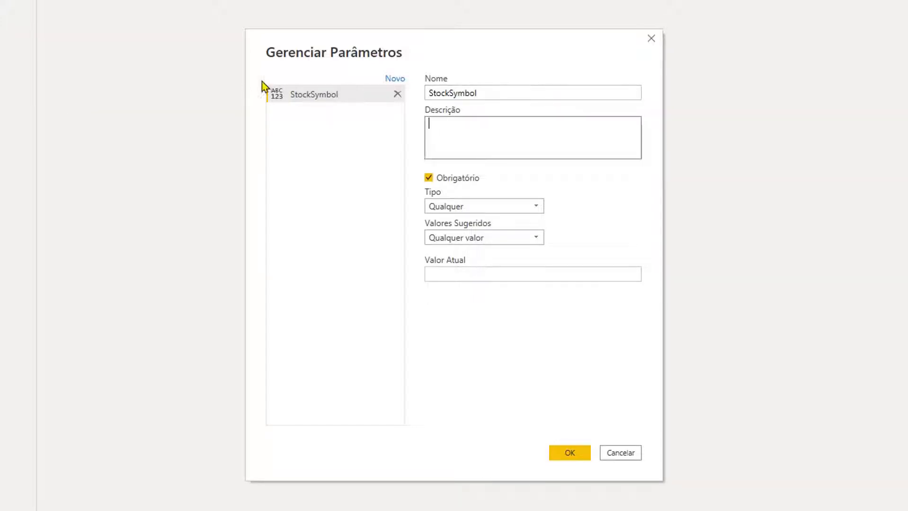
key("shift+Tab")
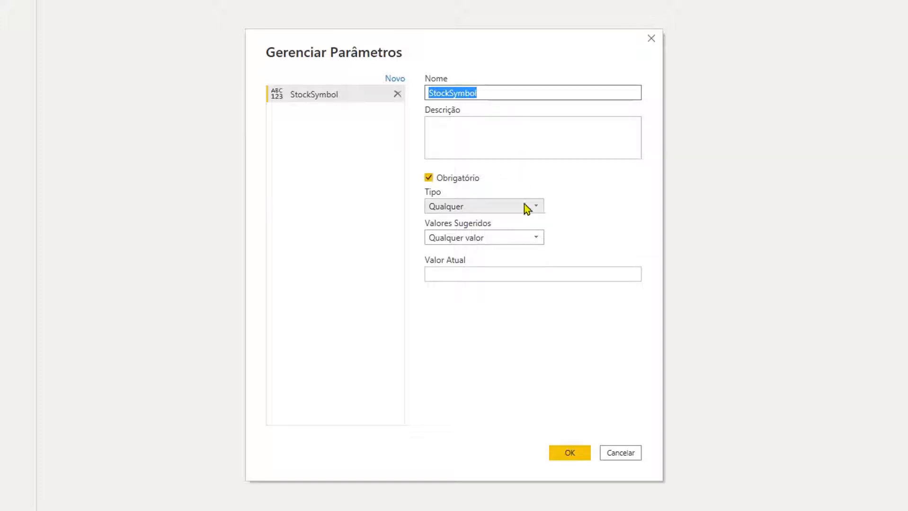
Set the StockSymbol parameter's type to Texto and its current value to BTC-USD, and save it.
left_click(535, 211)
left_click(490, 319)
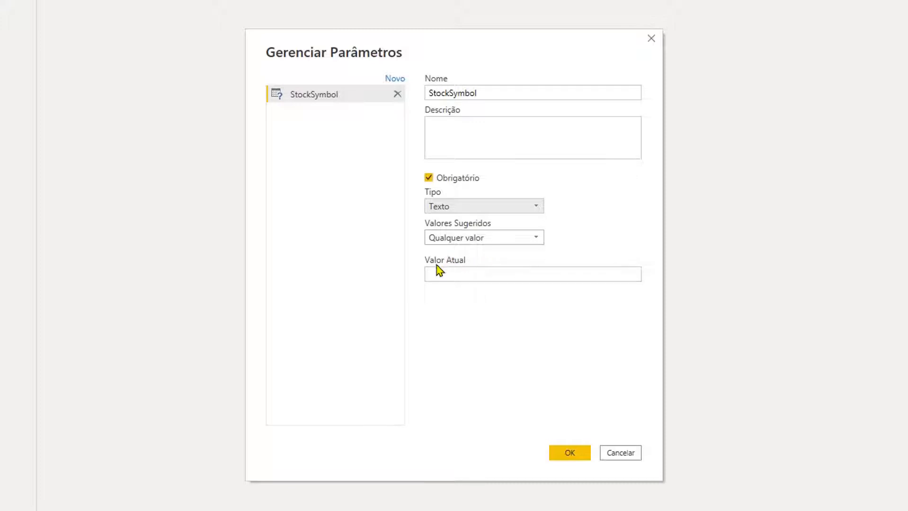
left_click(492, 271)
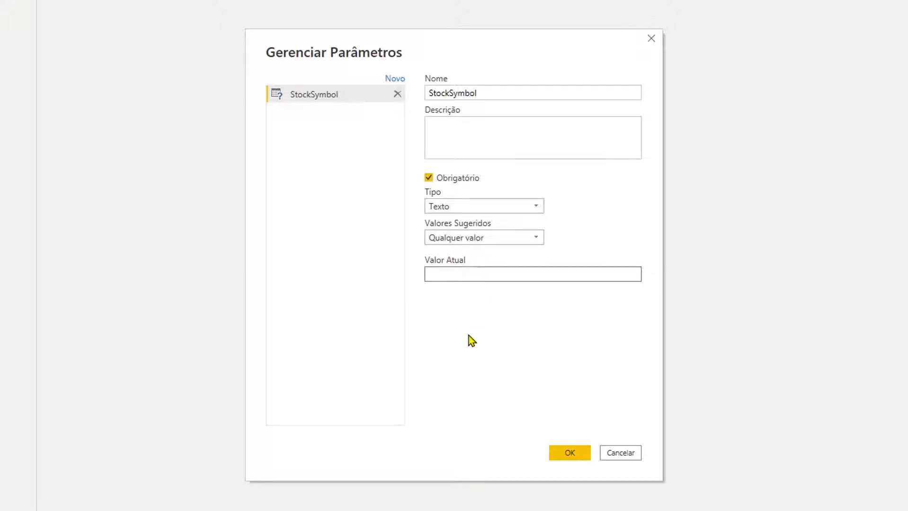
type("BTC-USD")
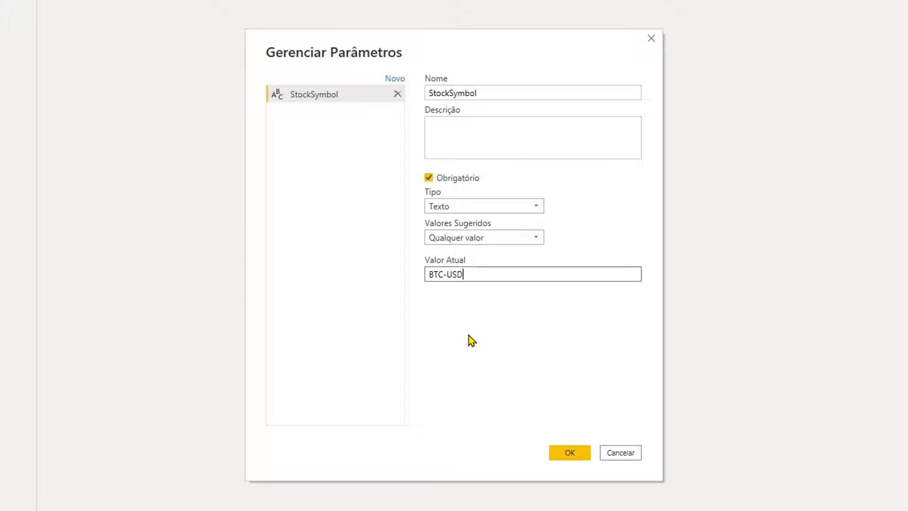
left_click(569, 453)
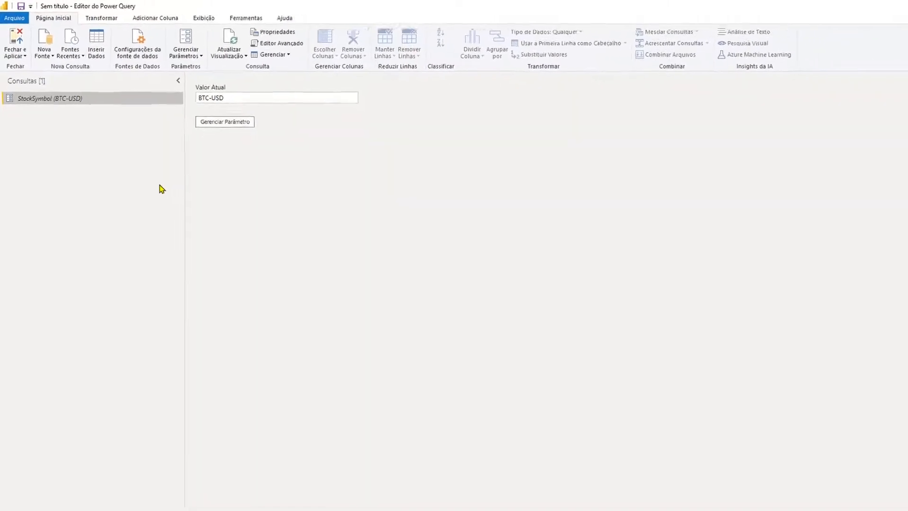
left_click(41, 50)
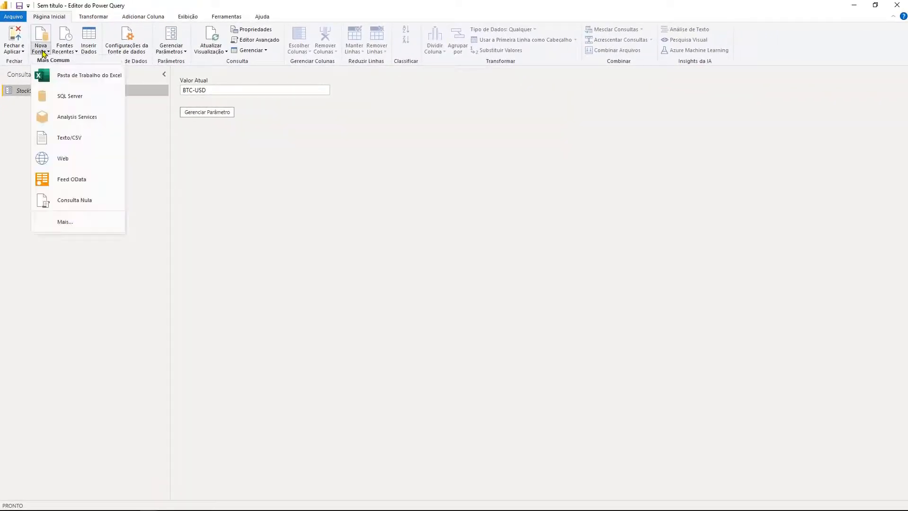
left_click(71, 161)
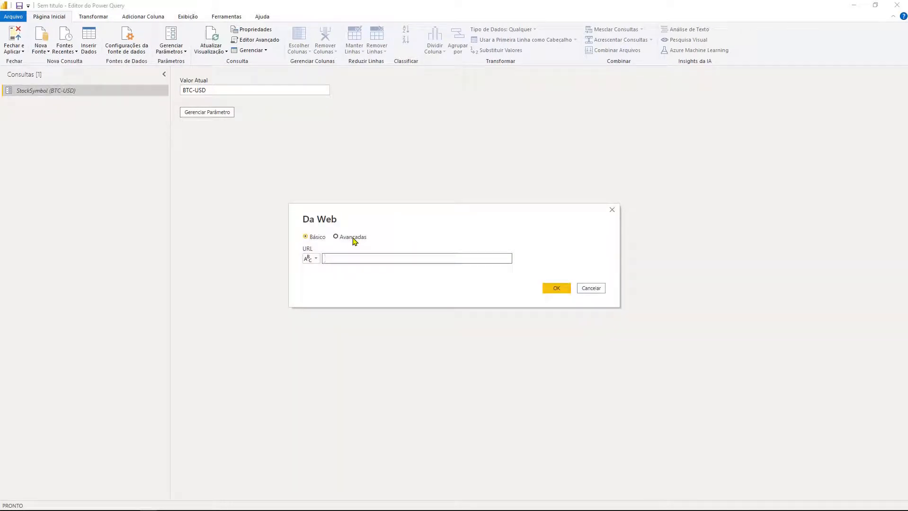
left_click(353, 238)
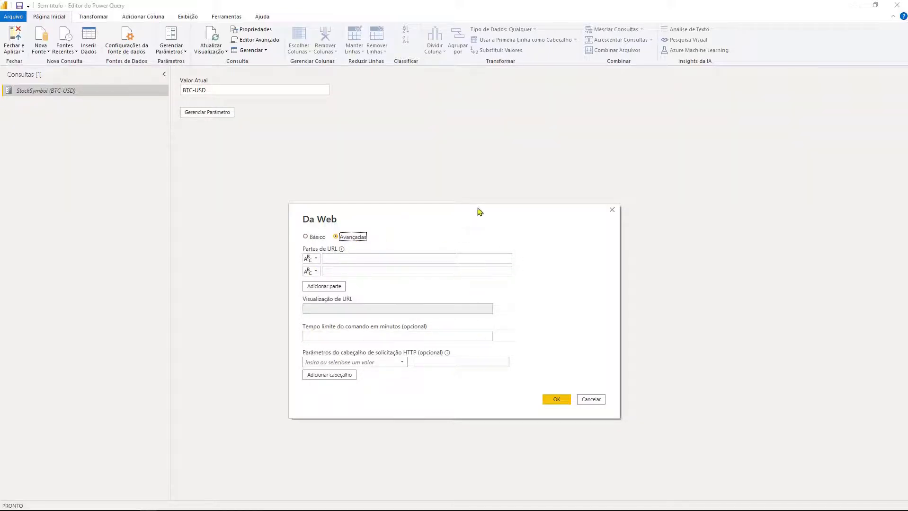
left_click_drag(480, 211, 480, 142)
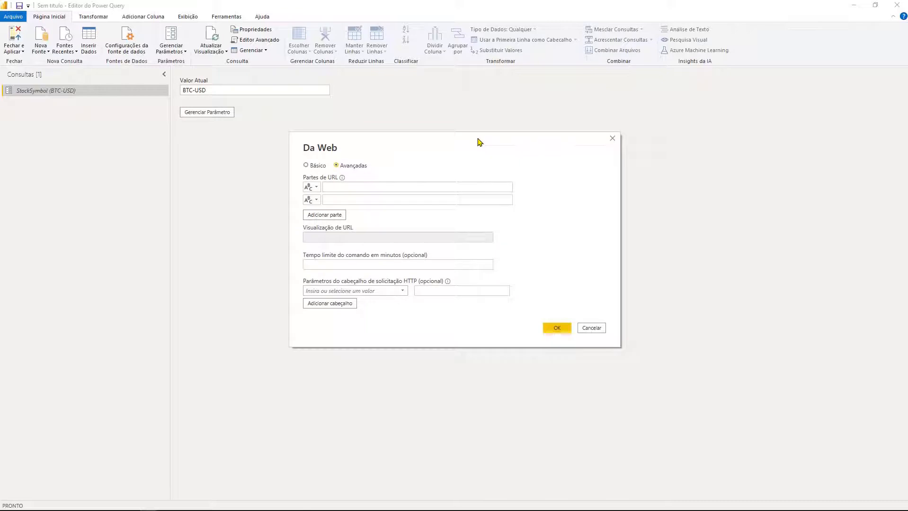
left_click(379, 186)
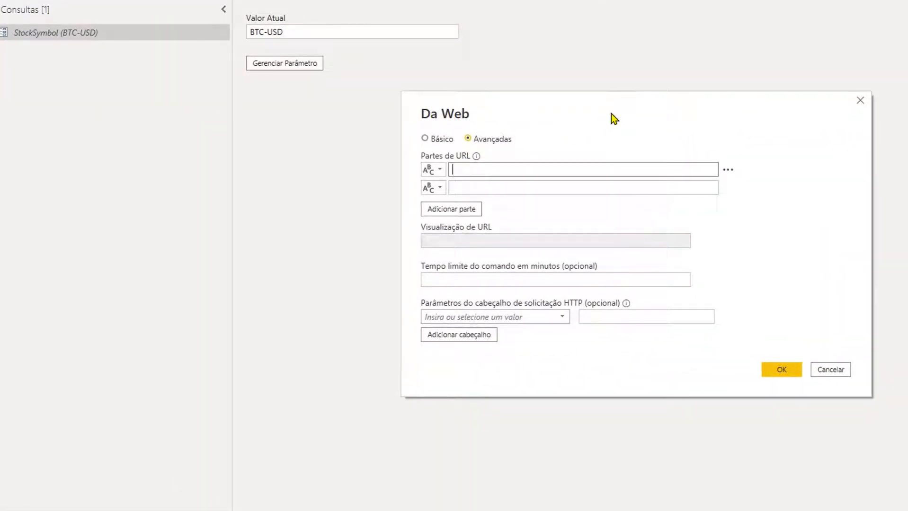
type("https://query1.finance.yahoo.com/v8/finance/chart/")
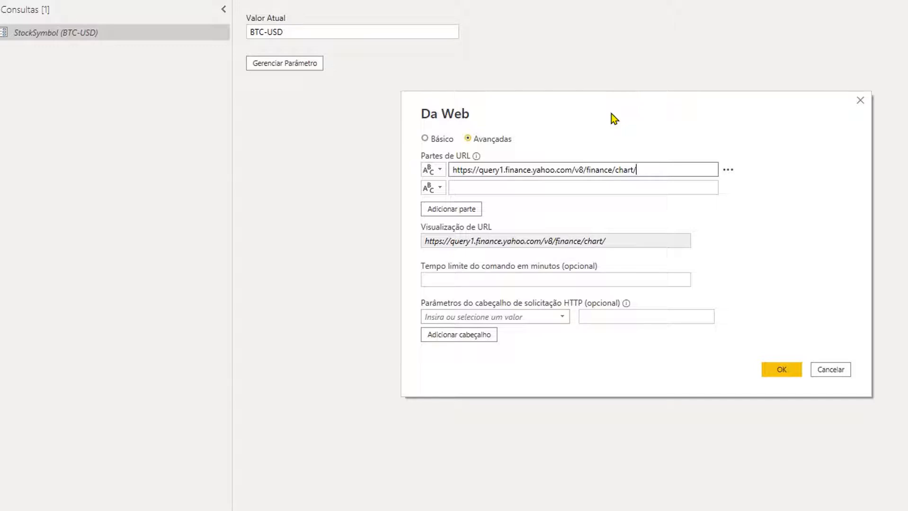
Use the StockSymbol parameter as the second URL part, add ?range=5y&interval=1d as the third, and load the source.
left_click(440, 190)
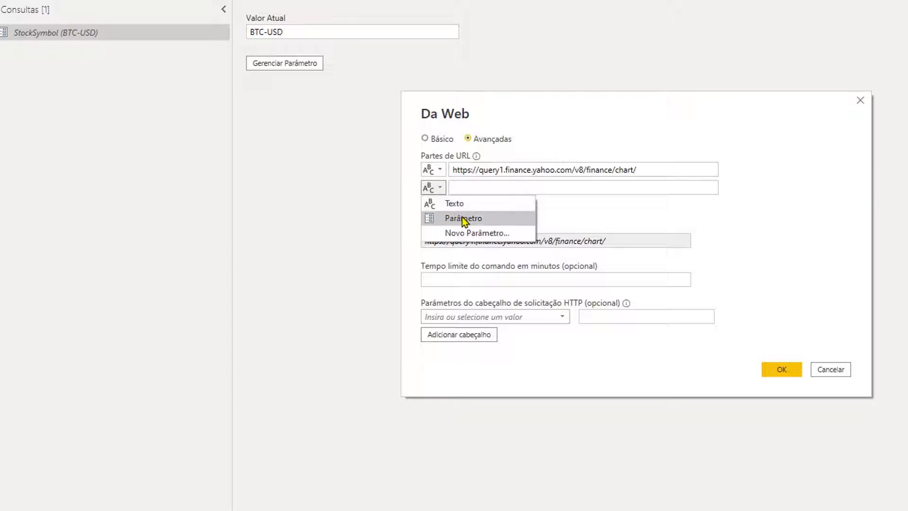
left_click(463, 219)
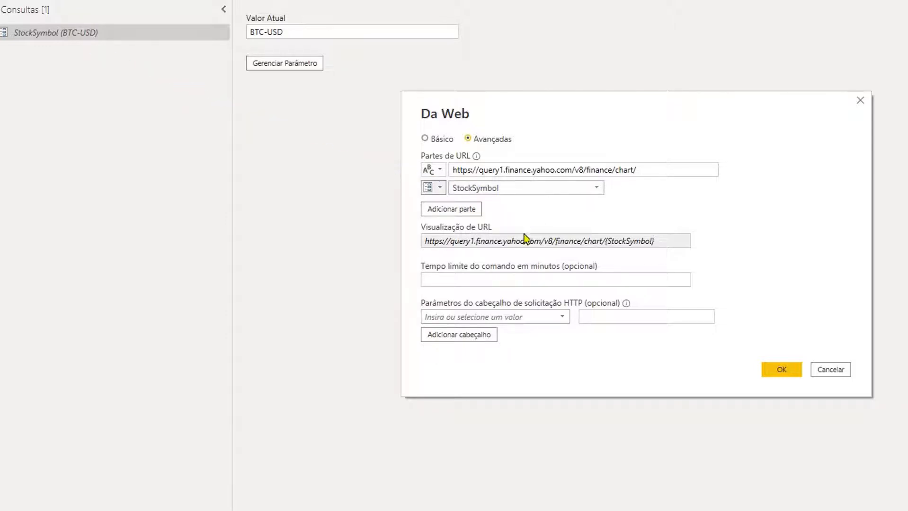
left_click(457, 210)
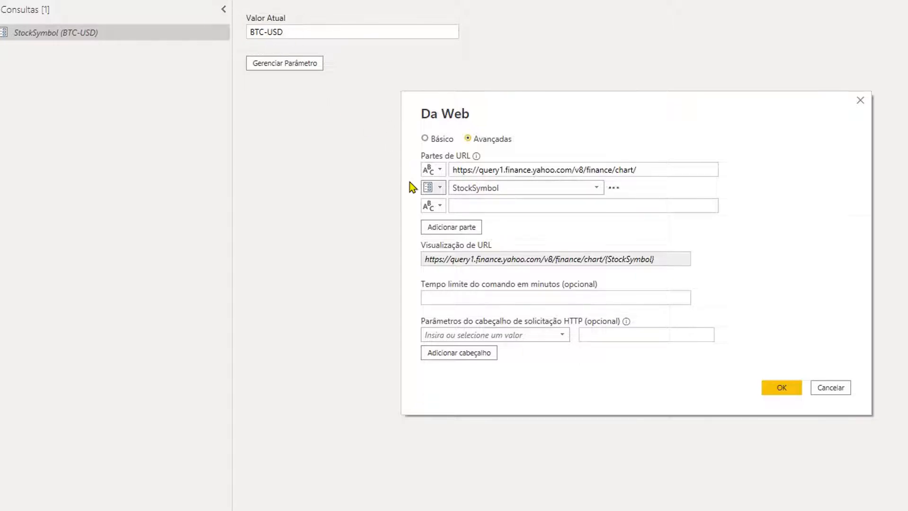
left_click(540, 206)
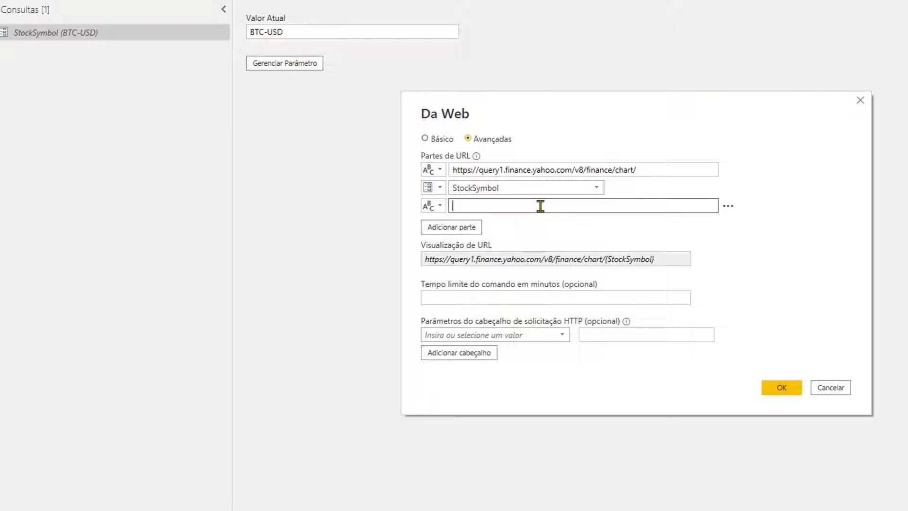
type("?range=5y&interval=1d")
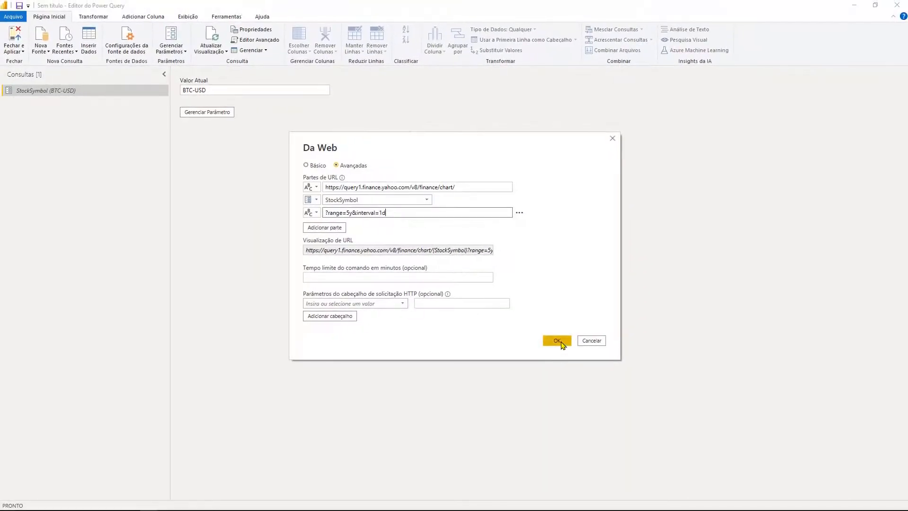
left_click(559, 342)
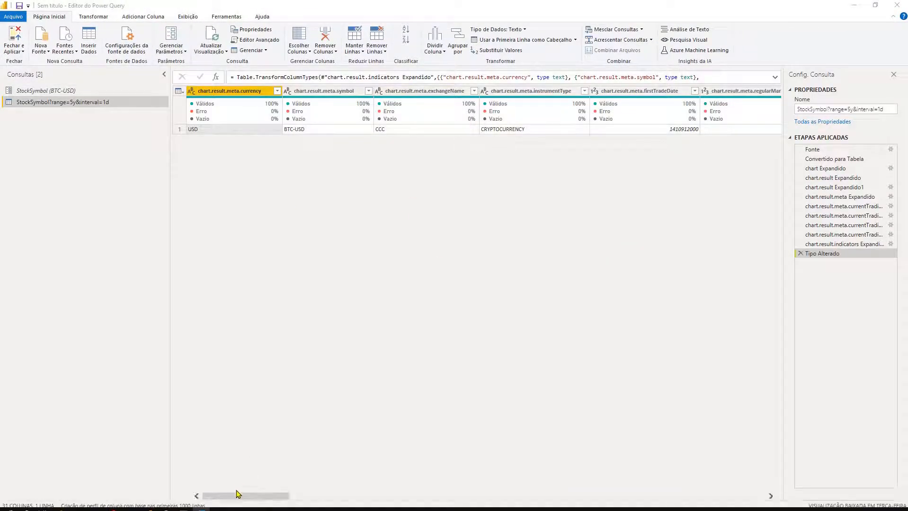
Preview the lists in the validRanges, timestamp and adjclose columns of the imported table.
left_click_drag(237, 498, 712, 496)
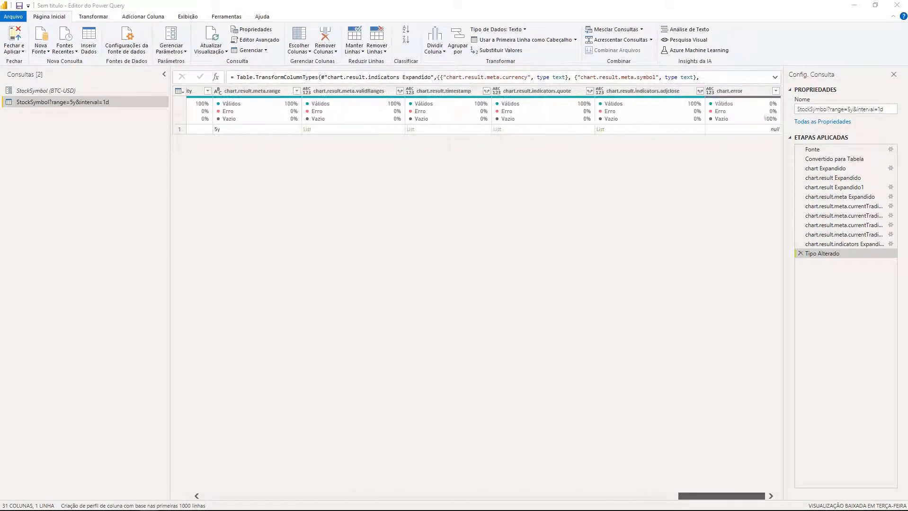
left_click(366, 133)
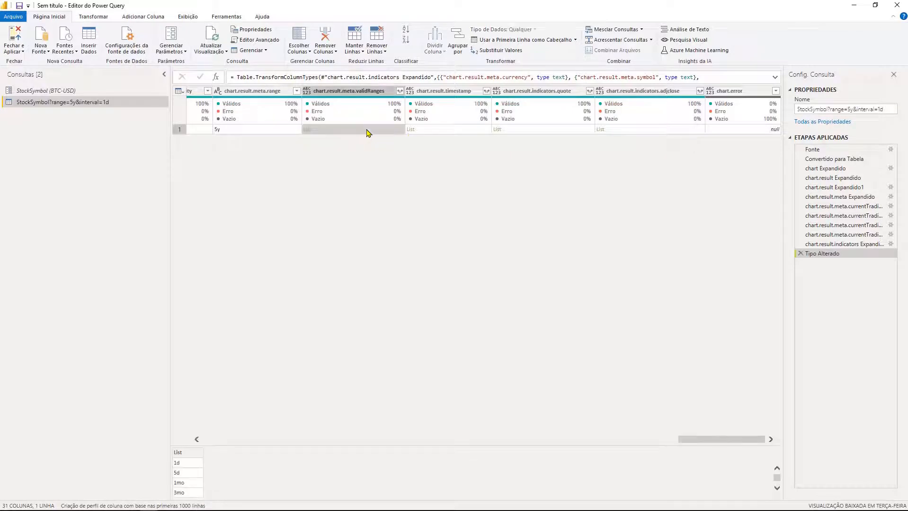
left_click(438, 132)
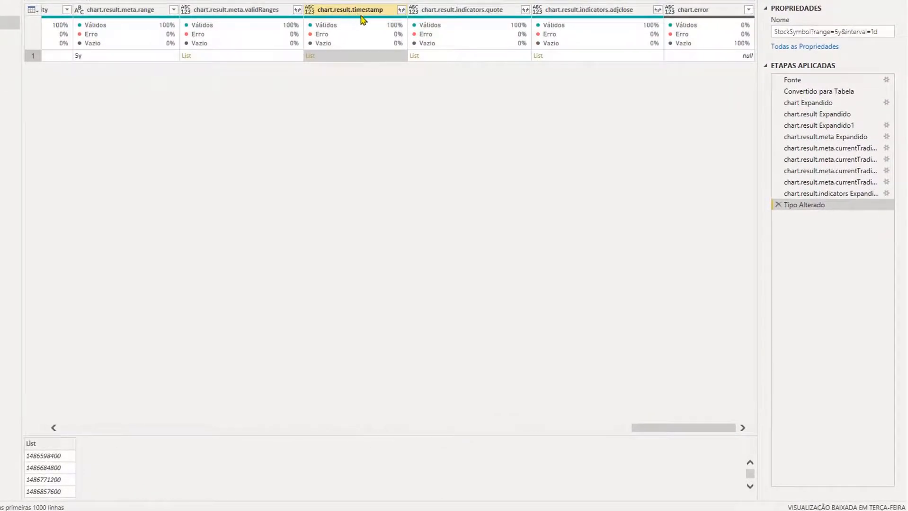
left_click_drag(316, 434, 333, 104)
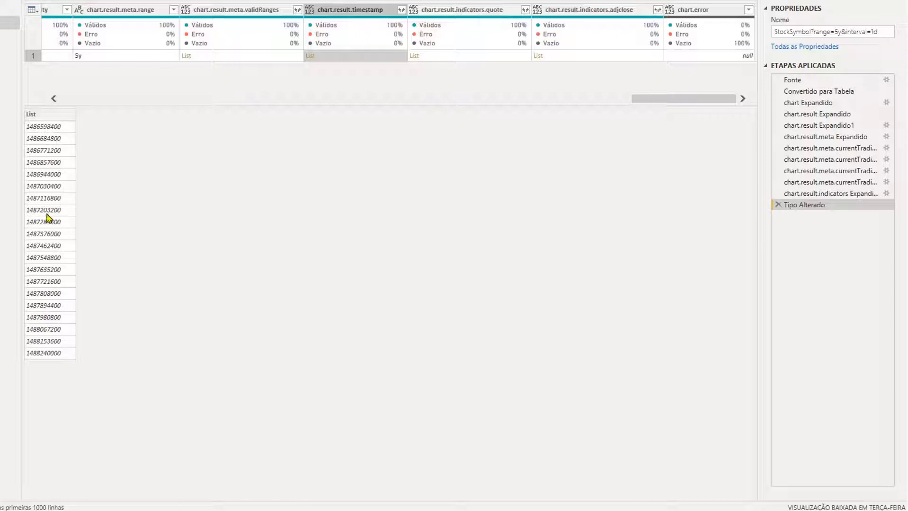
left_click(599, 59)
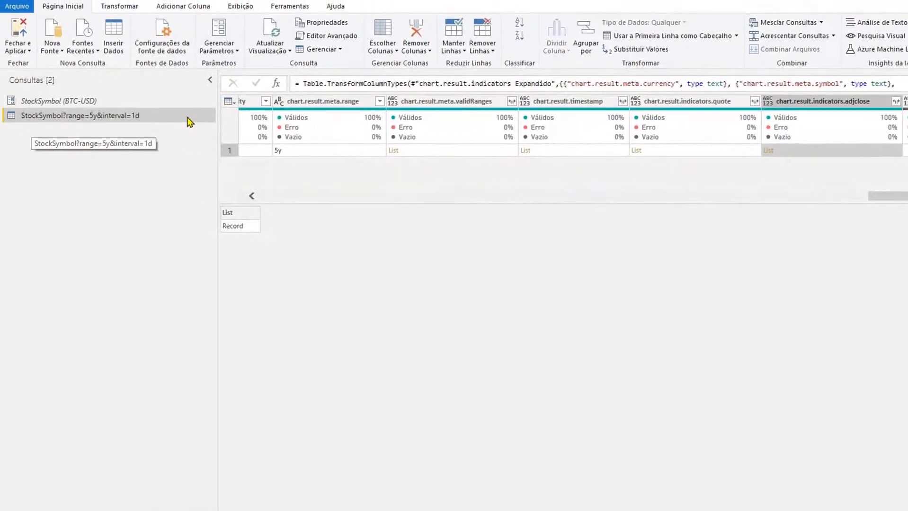
Rename the imported StockSymbol?range=5y&interval=1d query as fatoBitcoin.
double_click(175, 122)
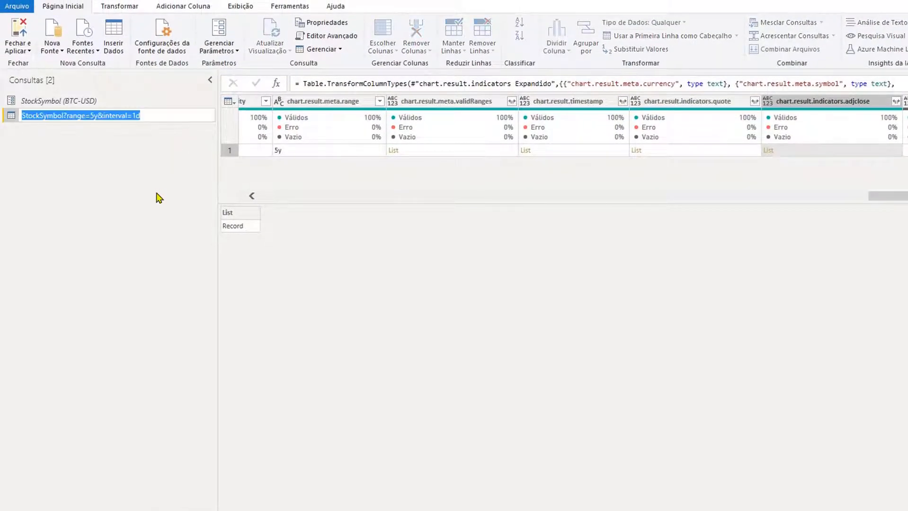
type("fatoBitcoin")
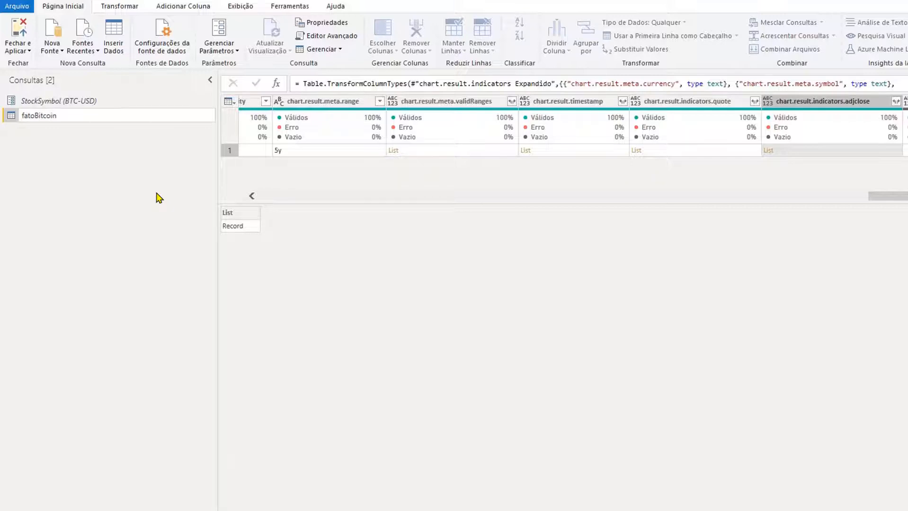
key("Return")
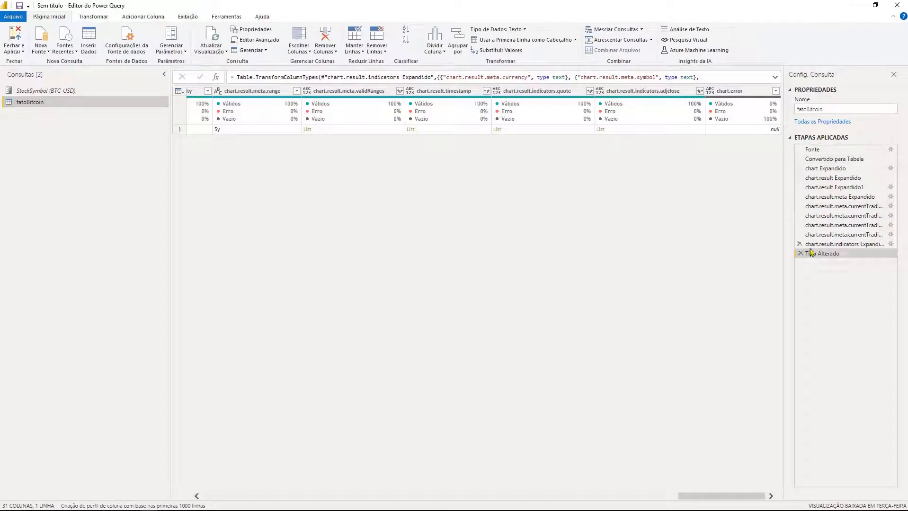
Insert a new applied step after Tipo Alterado and rename it StartBranch.
right_click(843, 257)
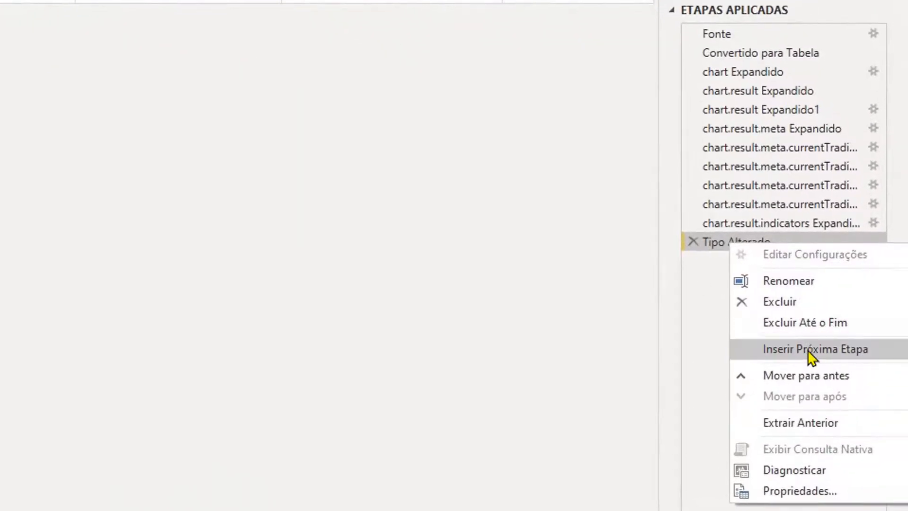
left_click(808, 351)
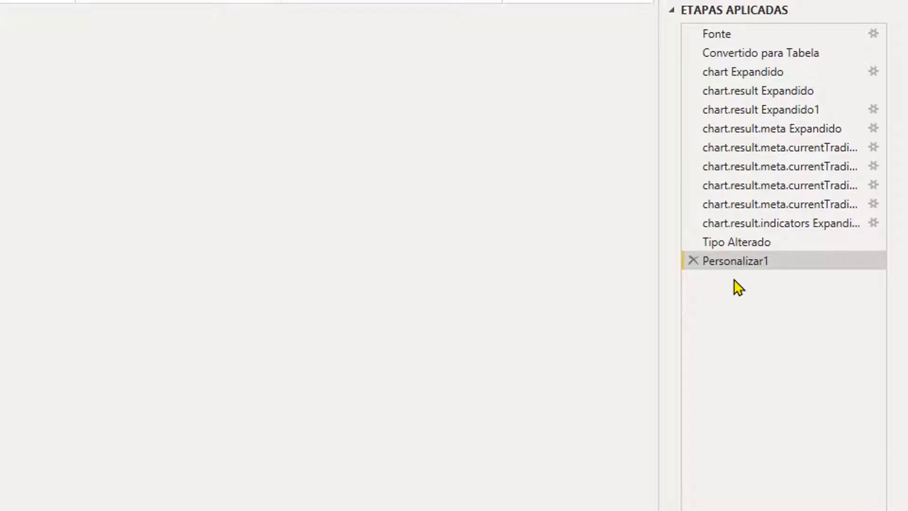
right_click(758, 267)
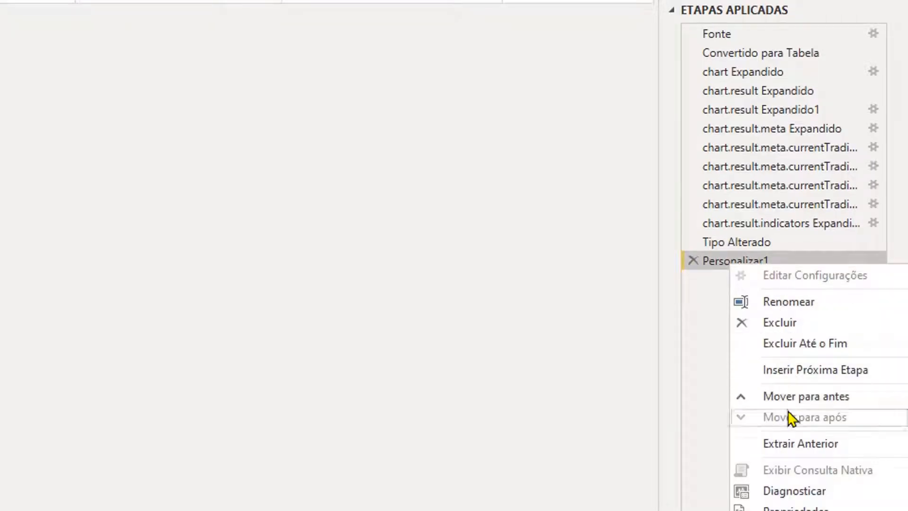
left_click(812, 305)
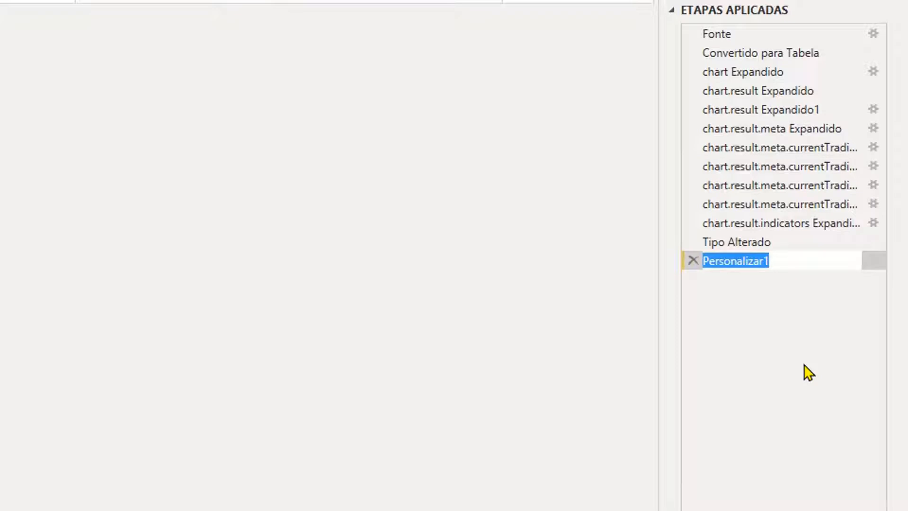
type("StartBra")
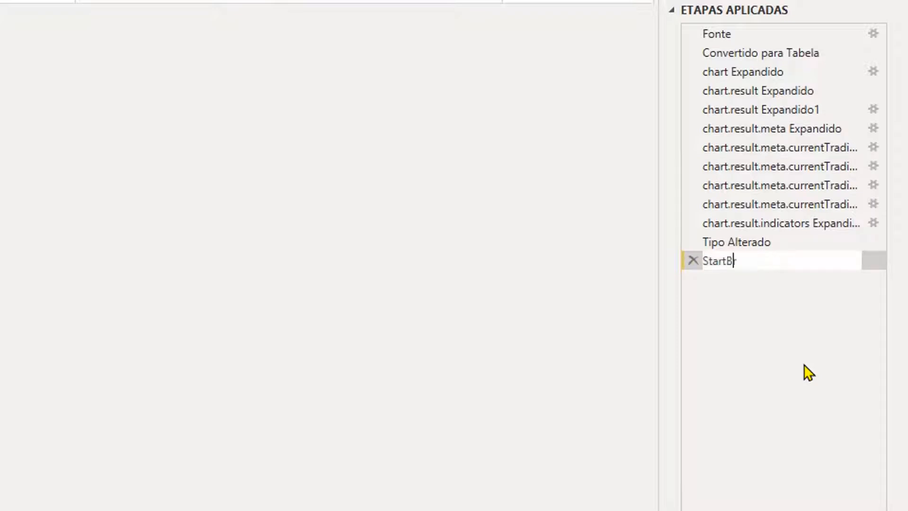
type("nch")
key("Return")
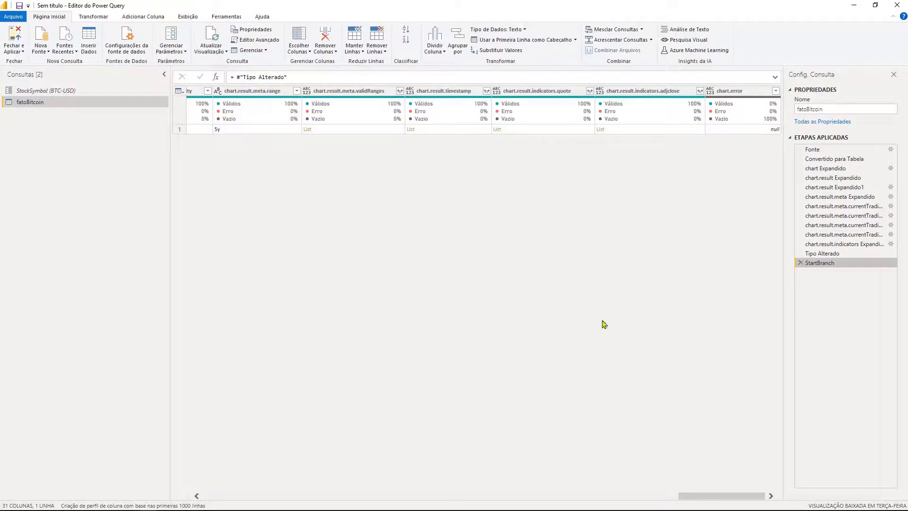
Drill down into the chart.result.timestamp list and convert it to a table with no delimiter and extra columns shown as errors.
left_click(459, 91)
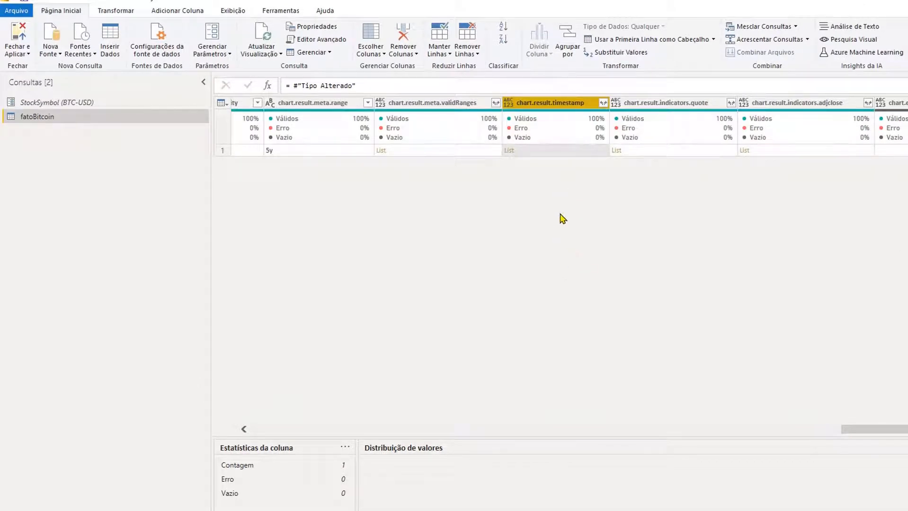
left_click(508, 151)
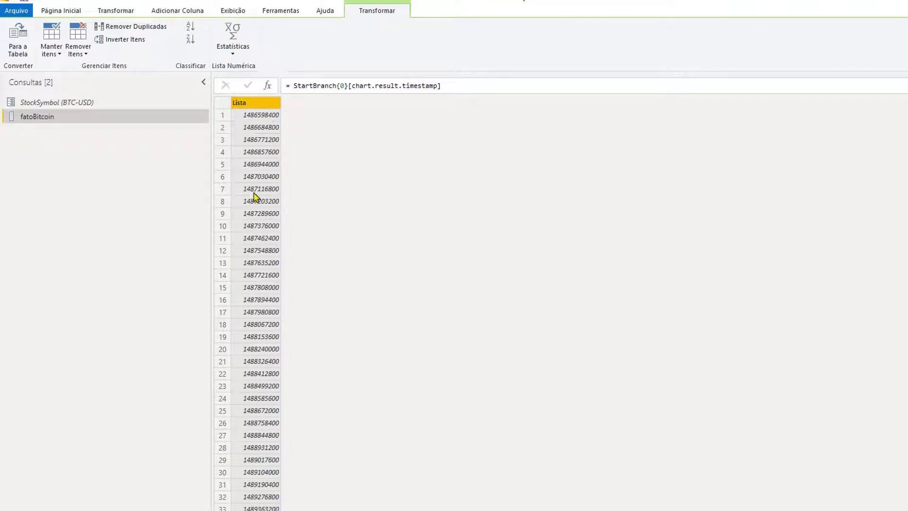
left_click(19, 42)
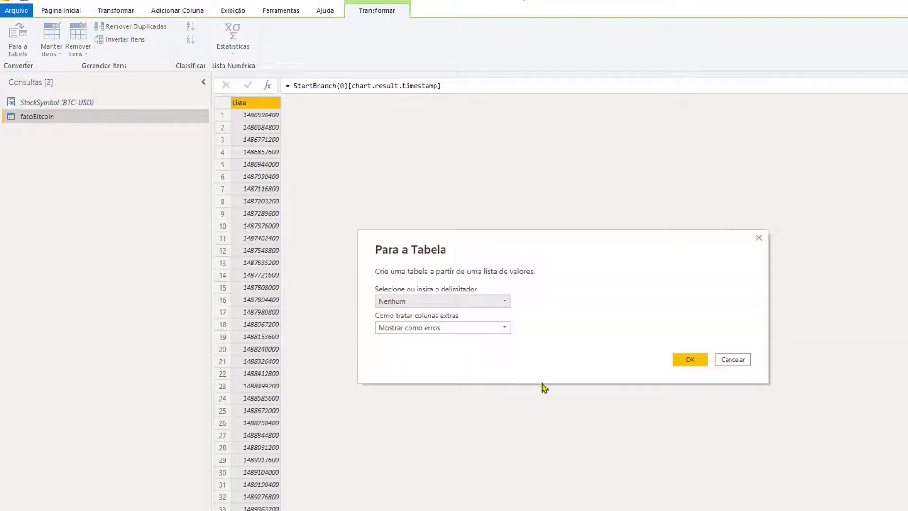
left_click(690, 361)
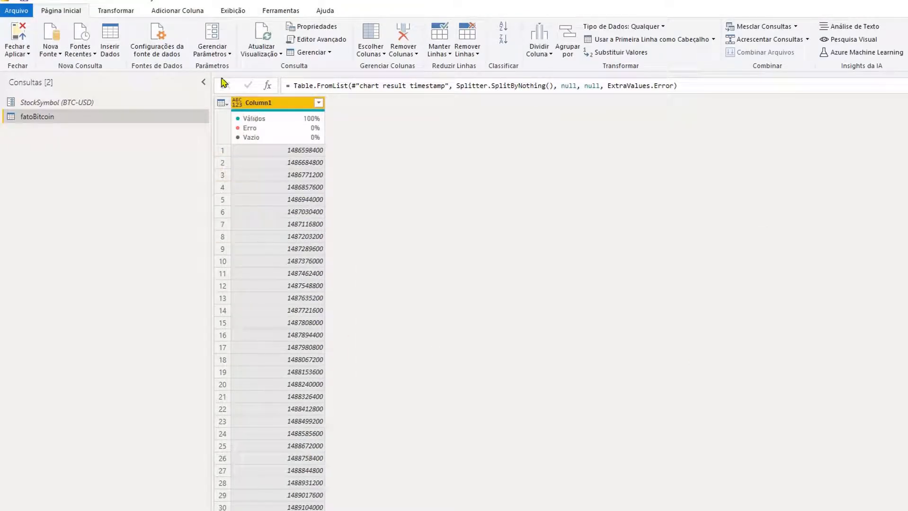
Add a custom column named Data with the formula 25569 + ([Column1]/60/60/24) and change its data type to Date.
left_click(184, 14)
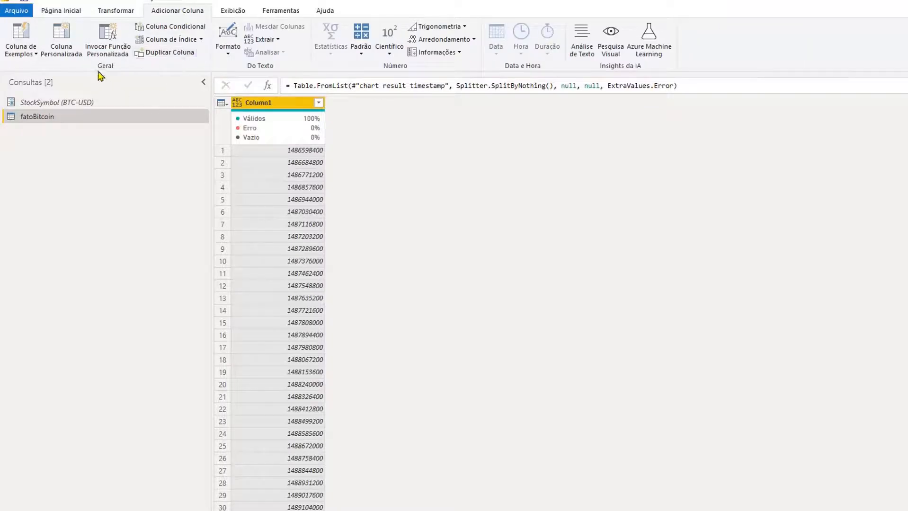
left_click(66, 57)
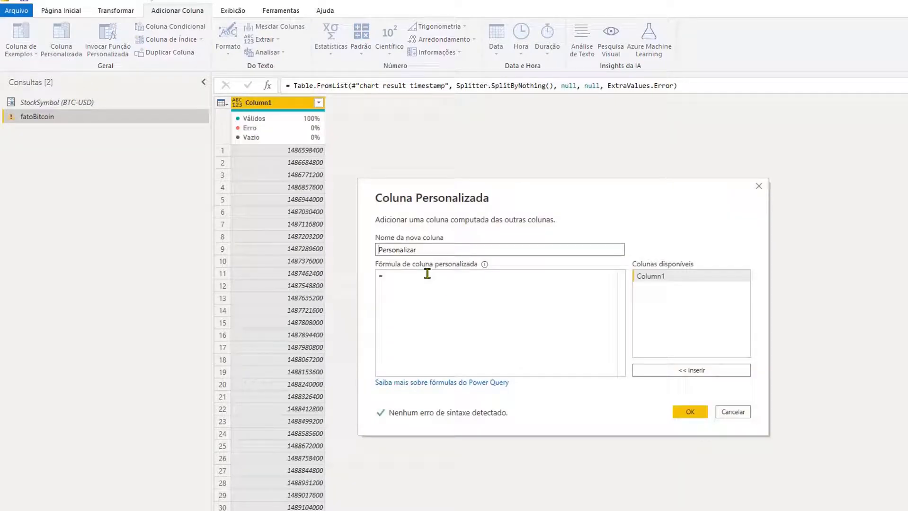
double_click(417, 250)
type("Data")
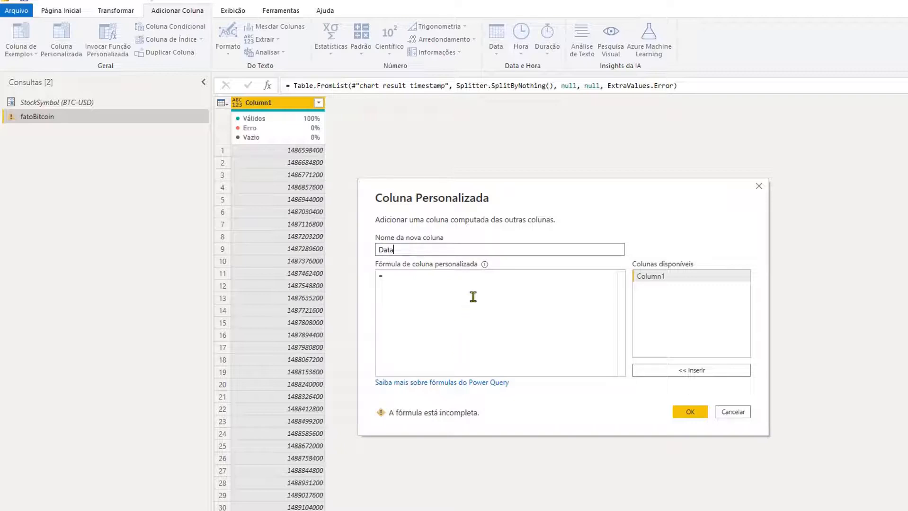
left_click(473, 297)
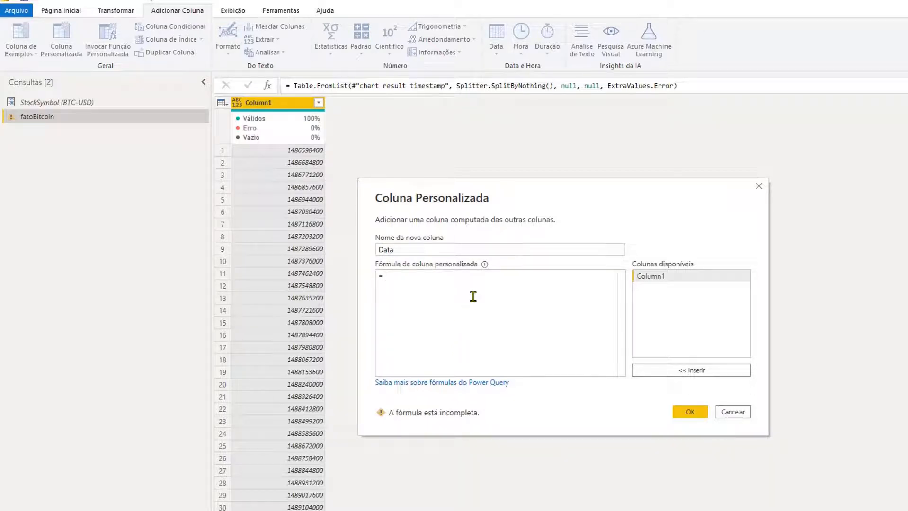
type("2")
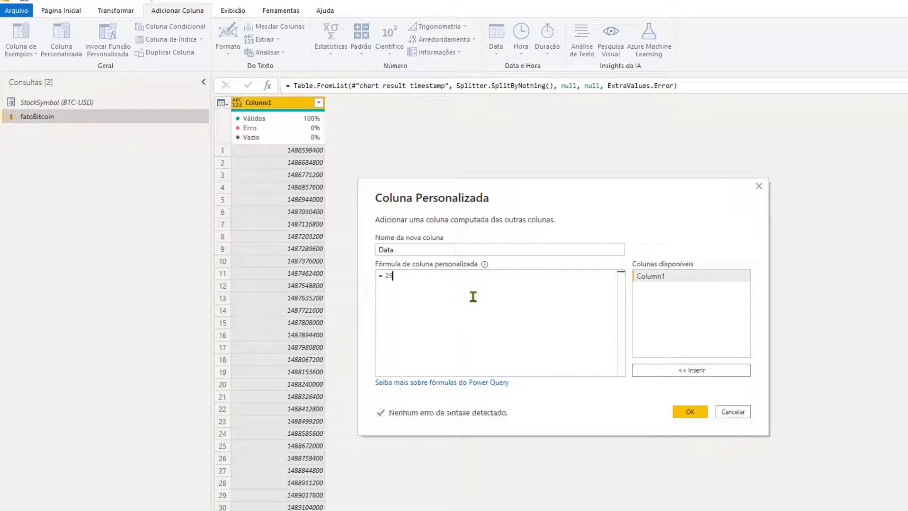
type("5569 + (")
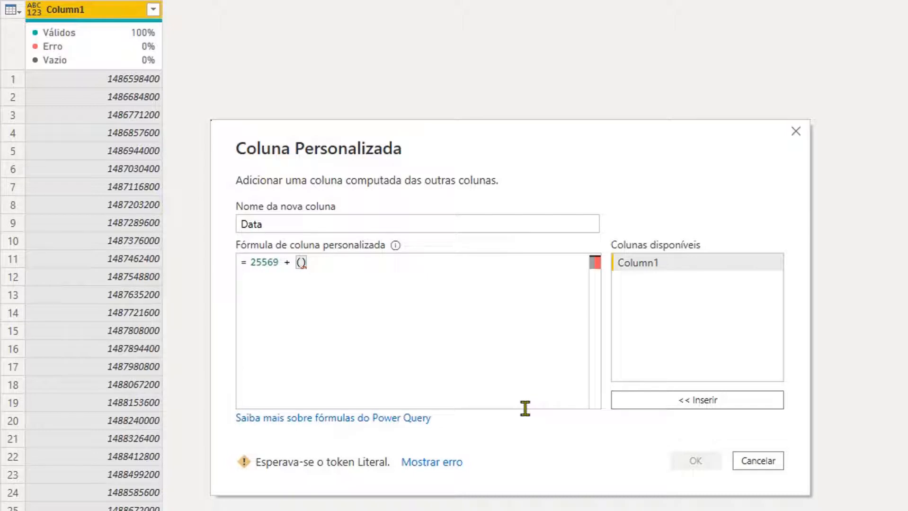
double_click(653, 263)
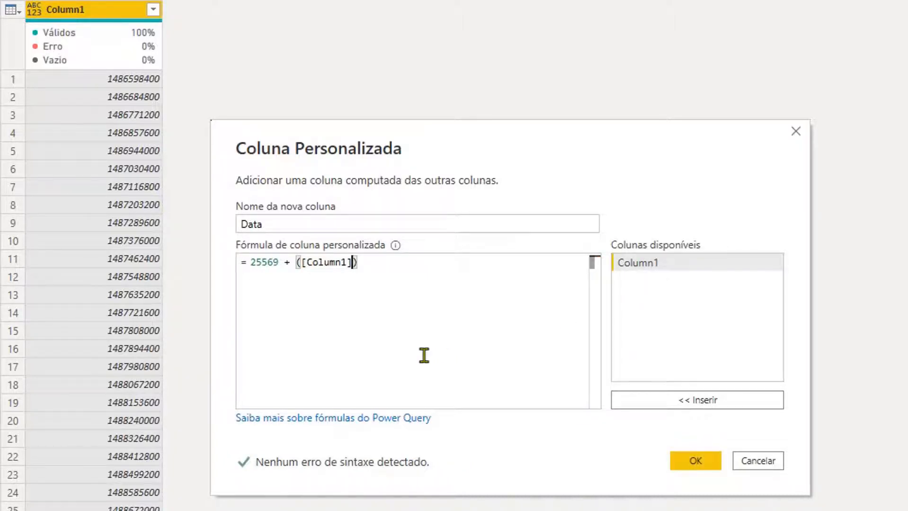
type("/60/60/24")
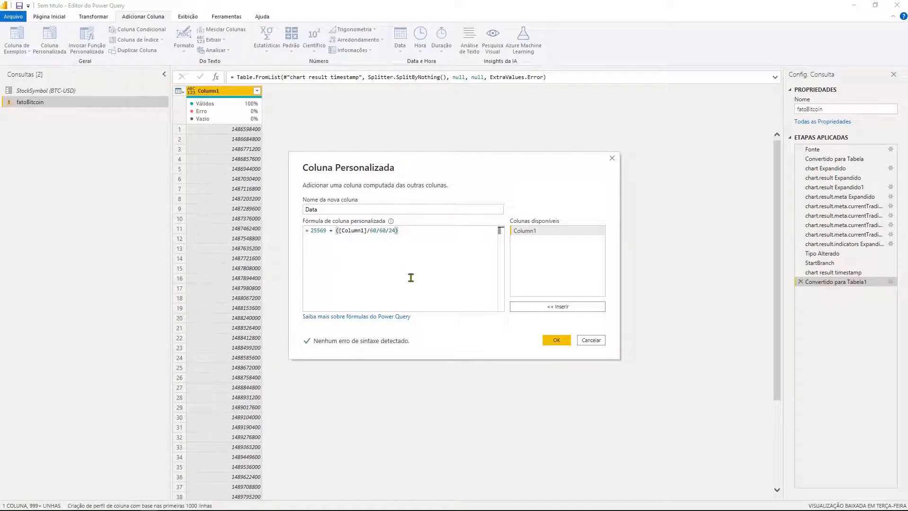
left_click(557, 340)
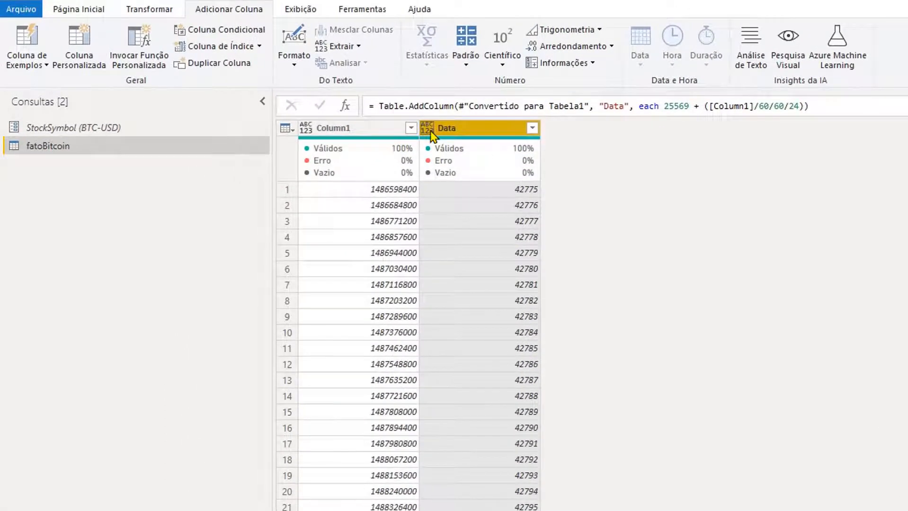
left_click(427, 128)
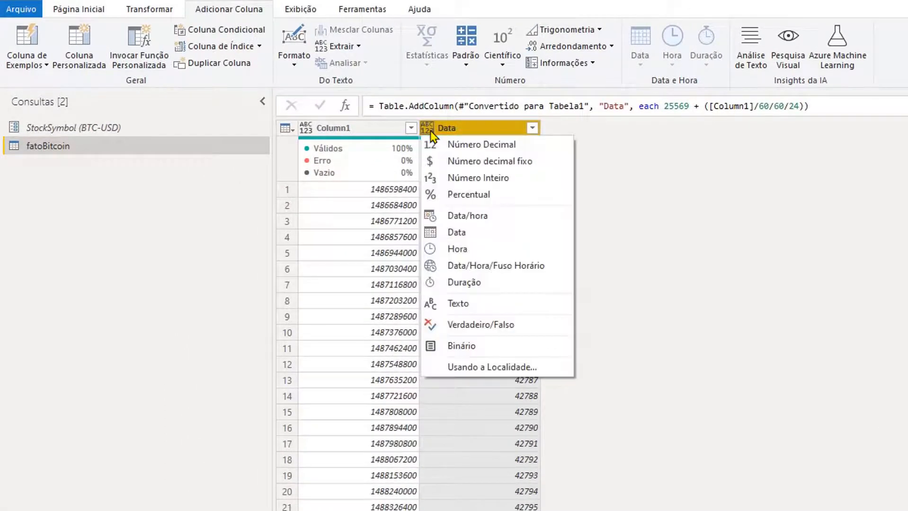
left_click(458, 232)
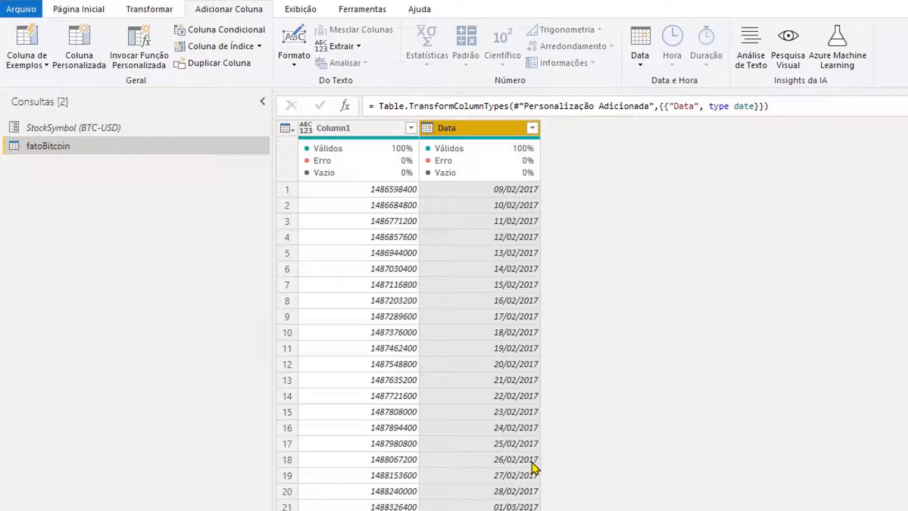
Remove Column1 from the table and add an index column starting from 0.
left_click(343, 133)
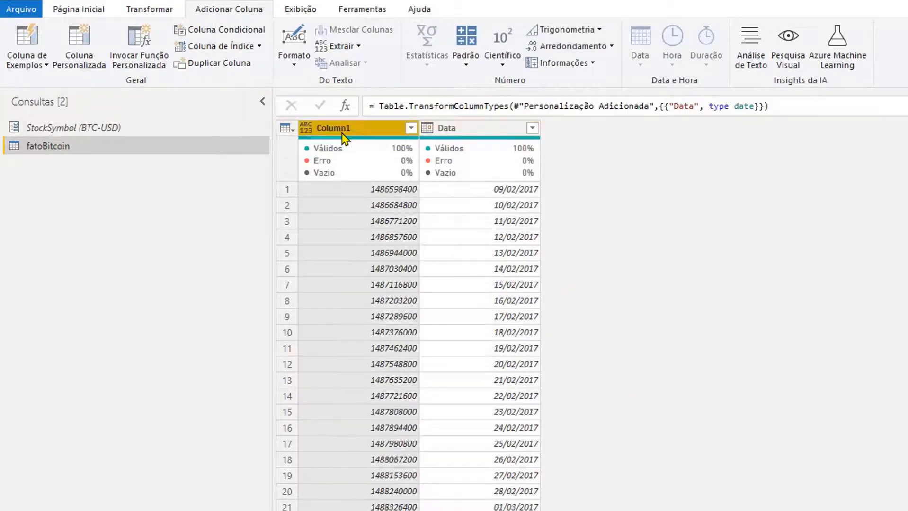
key("Delete")
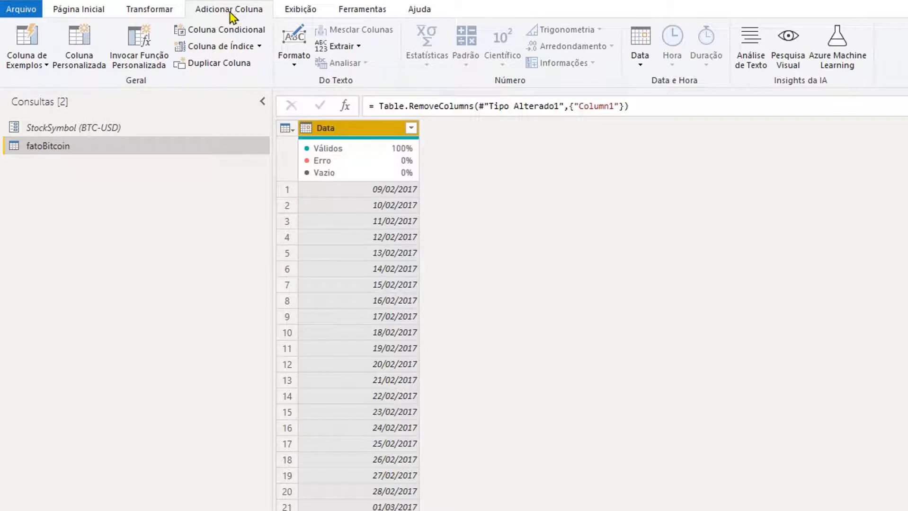
left_click(259, 47)
left_click(229, 67)
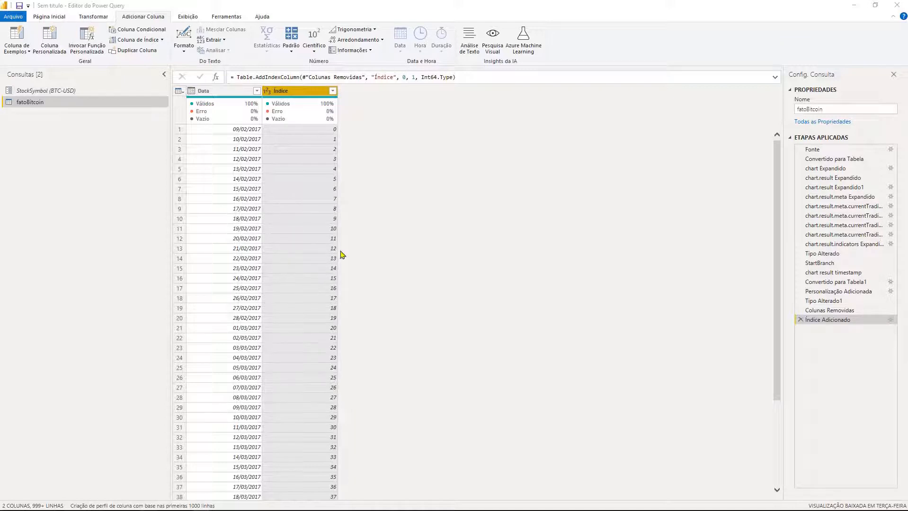
left_click(367, 241)
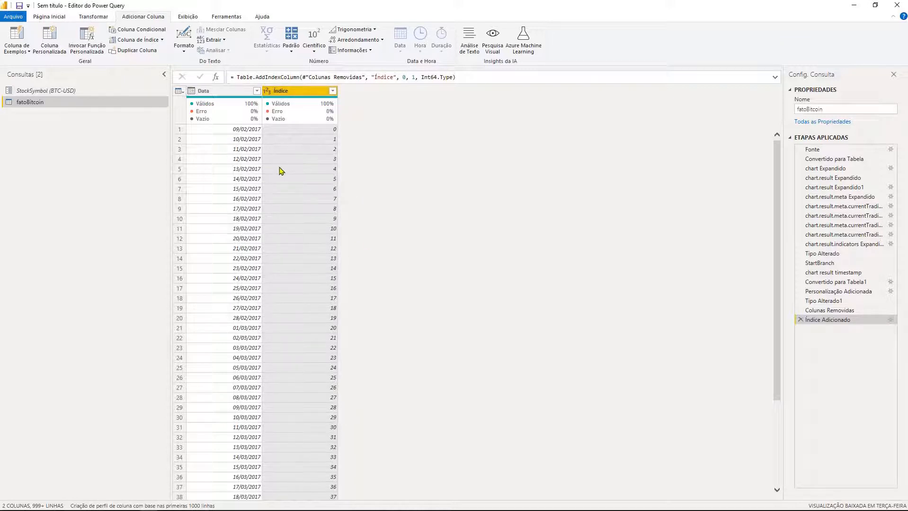
left_click(307, 189)
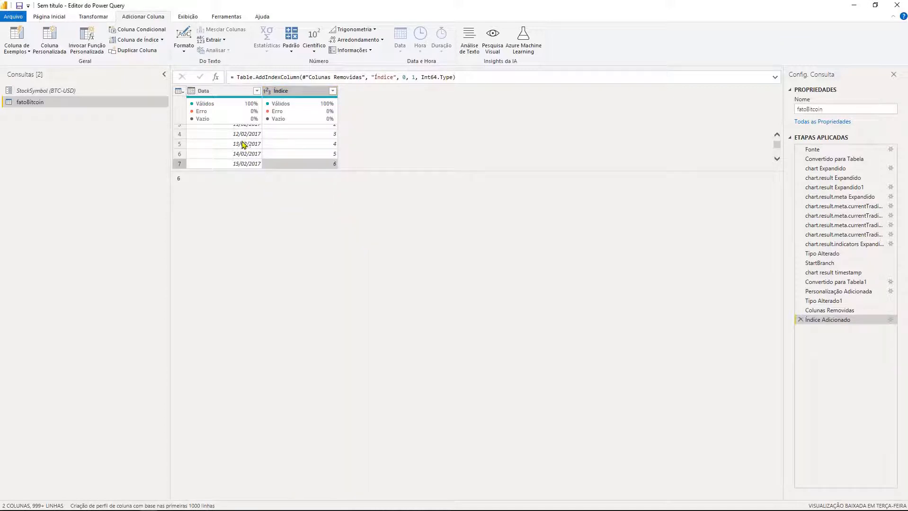
left_click(300, 145)
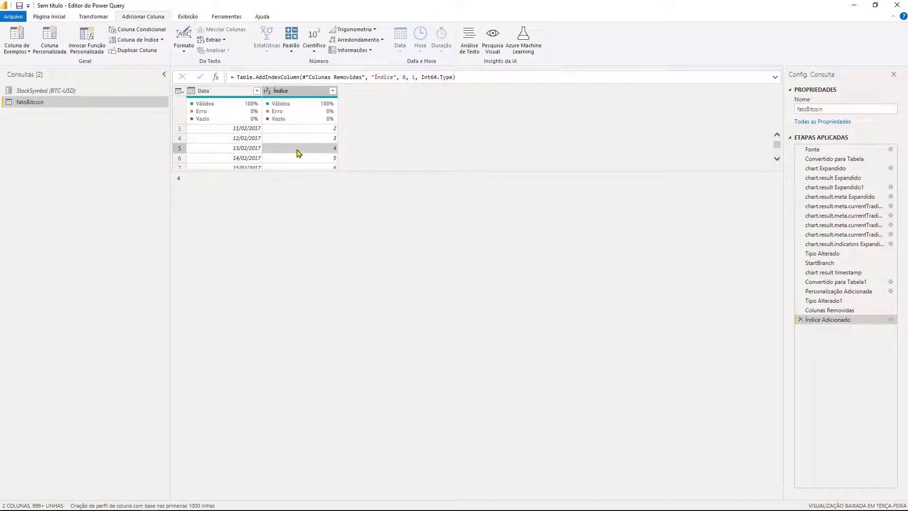
scroll(298, 153, "up", 1)
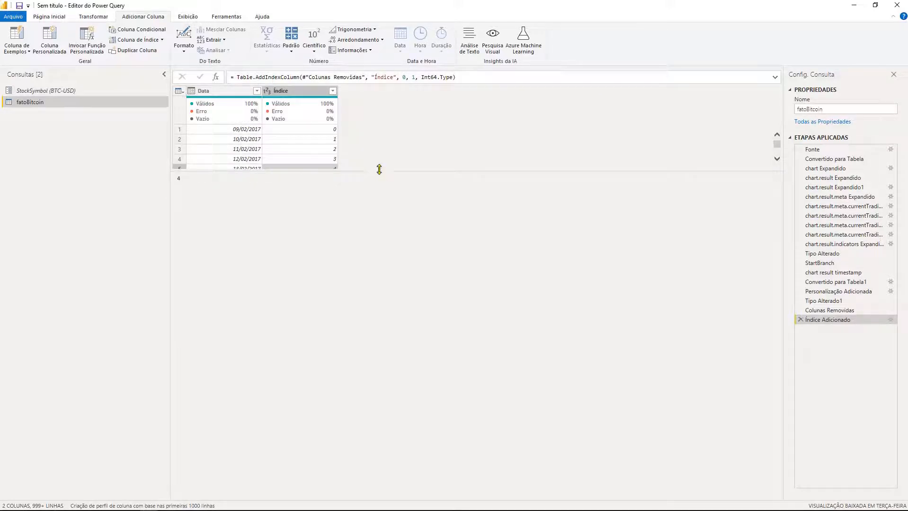
left_click_drag(379, 169, 379, 254)
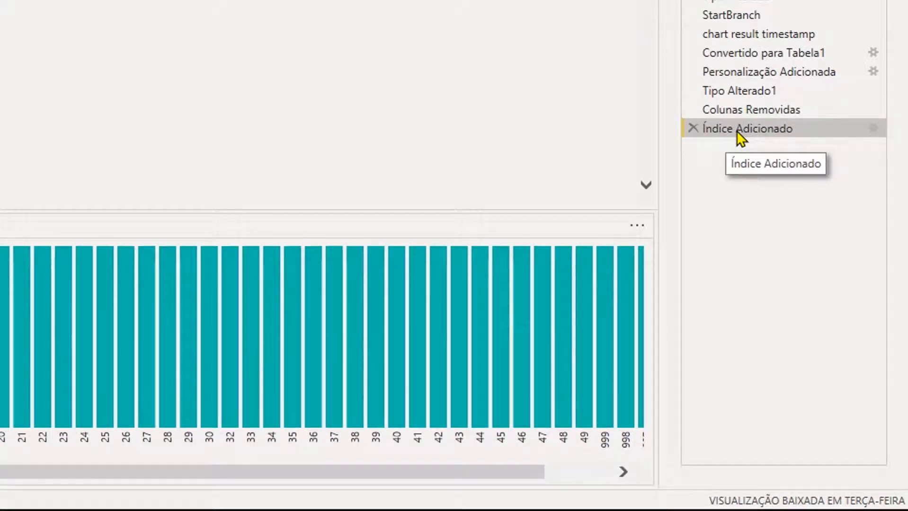
Rename the applied step Índice Adicionado as EndBranchDate.
right_click(736, 131)
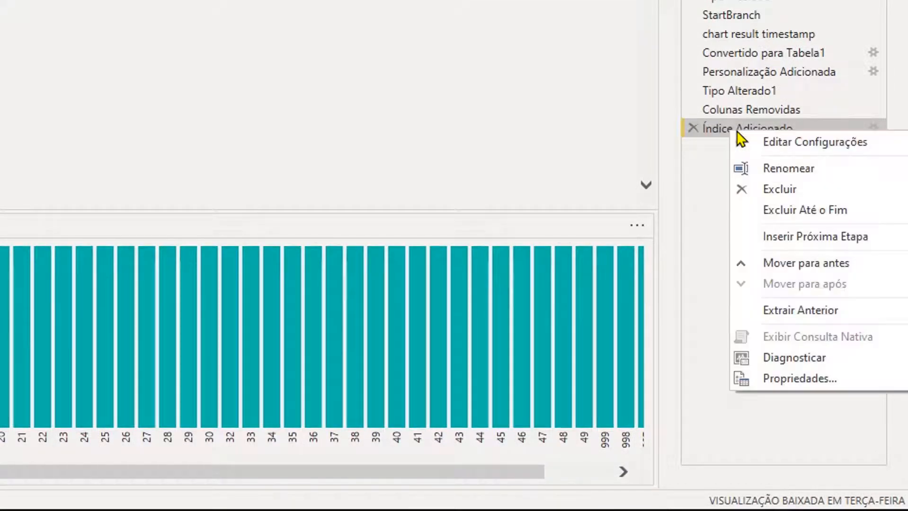
left_click(774, 169)
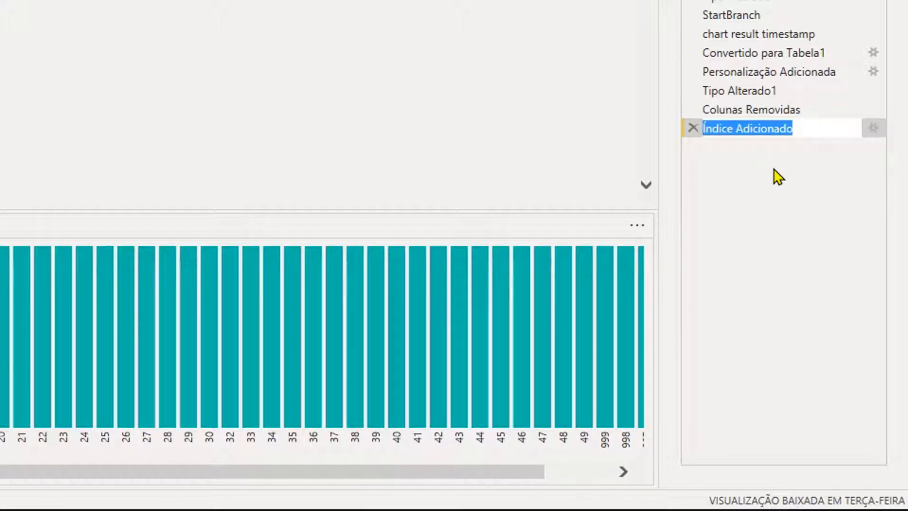
type("EndB")
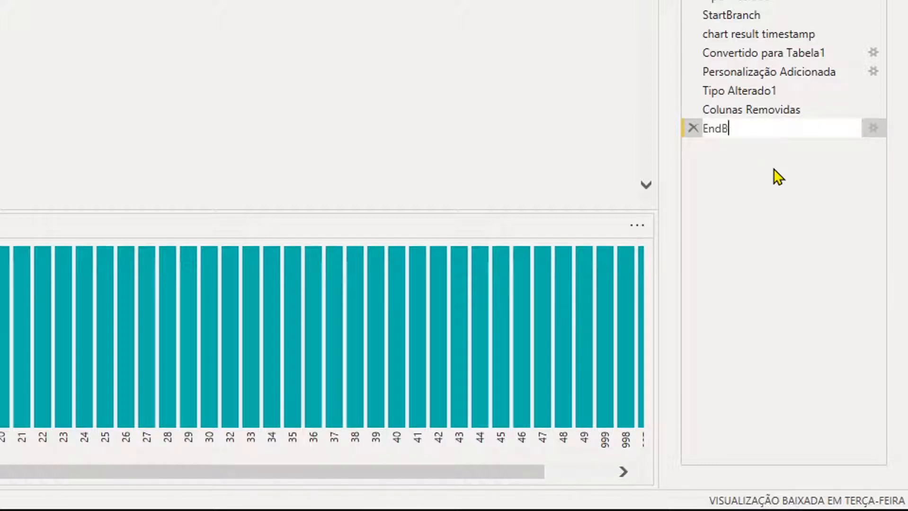
type("ranchDate")
key("Return")
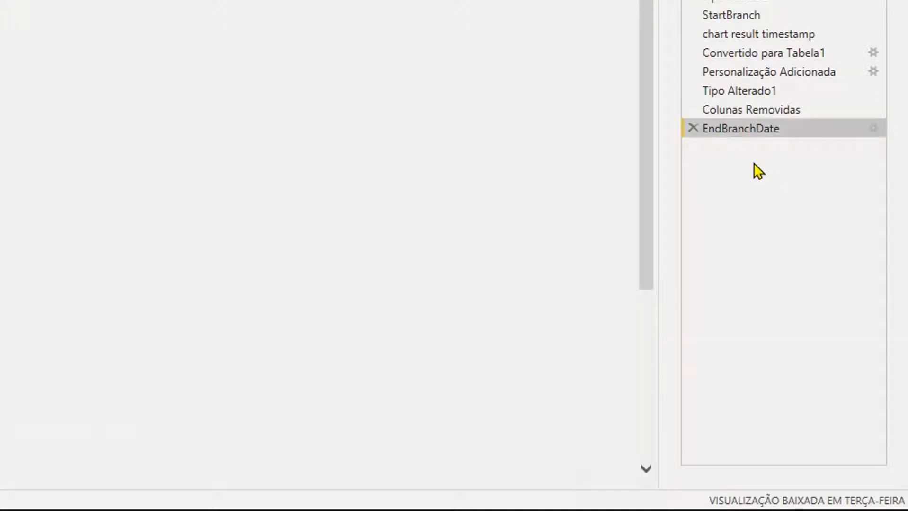
Insert a new applied step after EndBranchDate and set its formula to reference StartBranch.
right_click(745, 135)
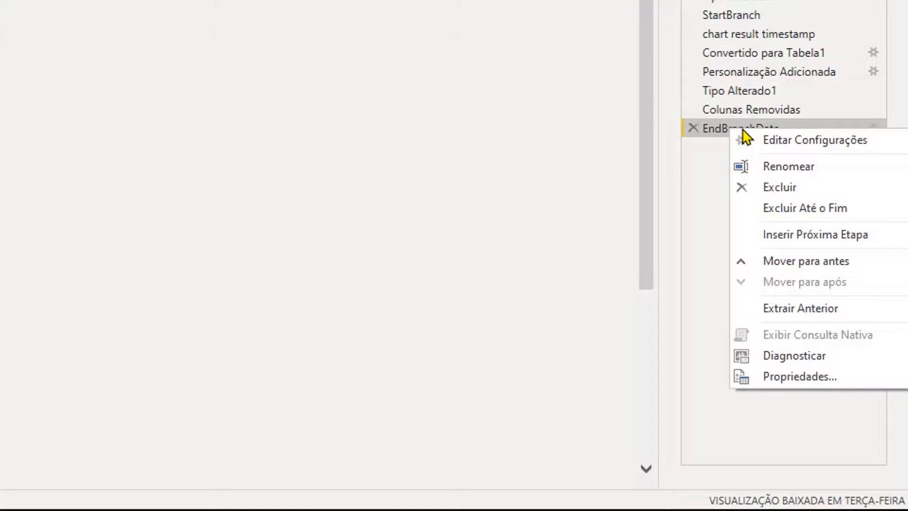
left_click(827, 238)
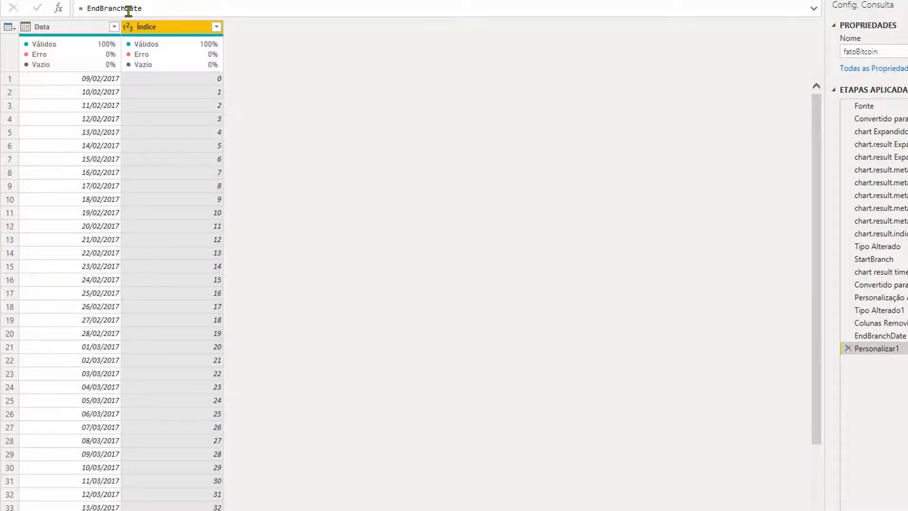
double_click(114, 9)
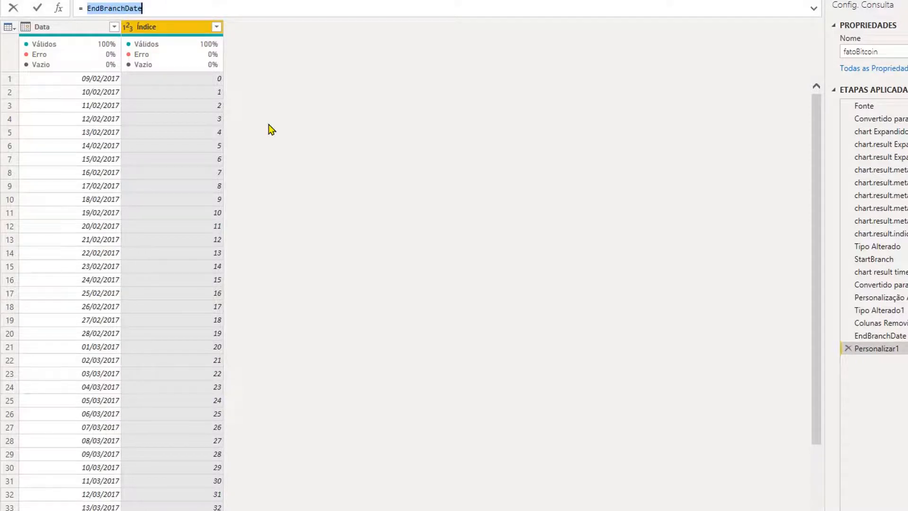
key("BackSpace")
type("St")
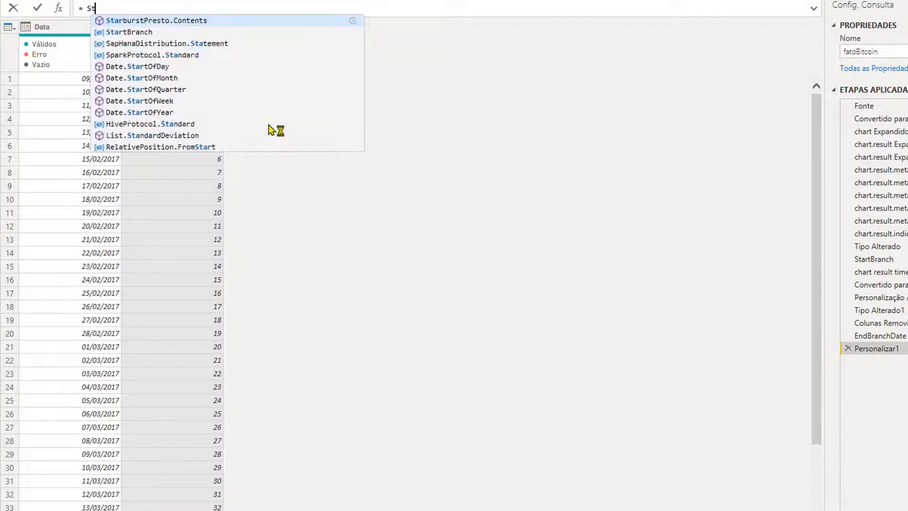
type("art")
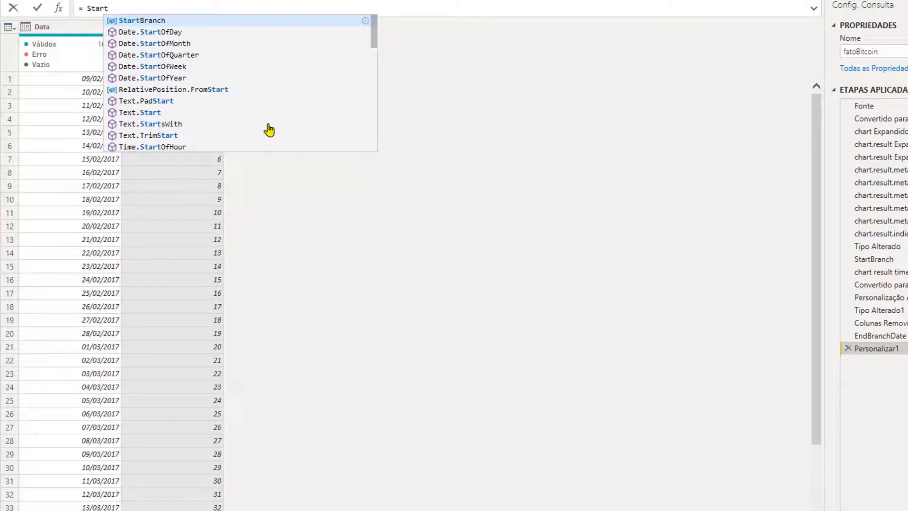
left_click(181, 22)
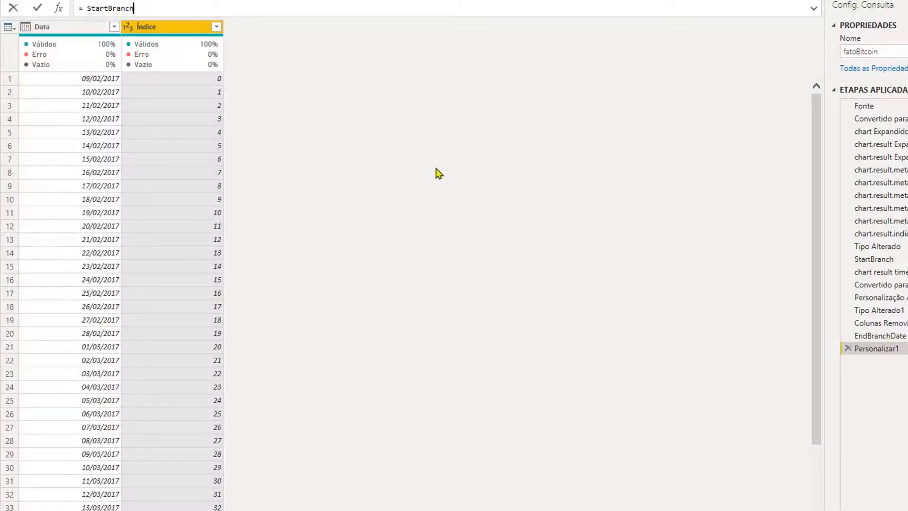
key("Return")
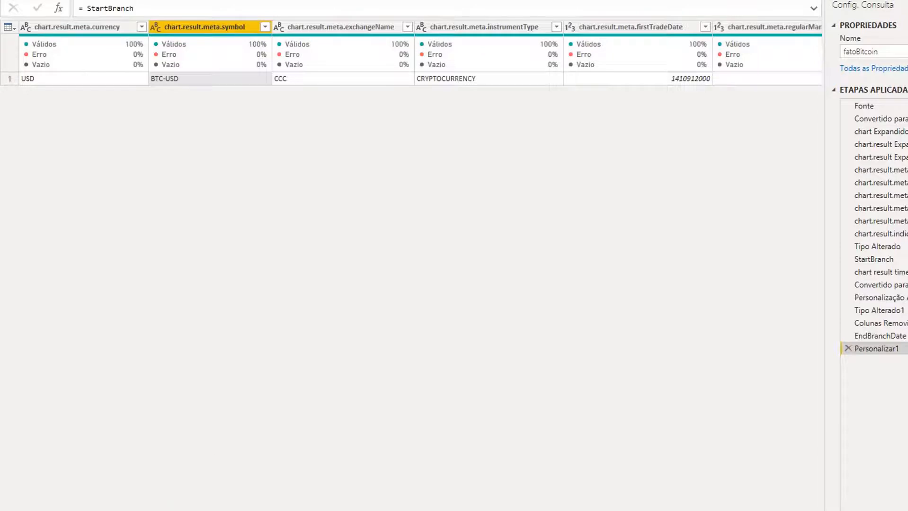
Drill into the chart.result.indicators.adjclose list, its nested record, and the adjclose list of values inside it.
scroll(420, 52, "right", 15)
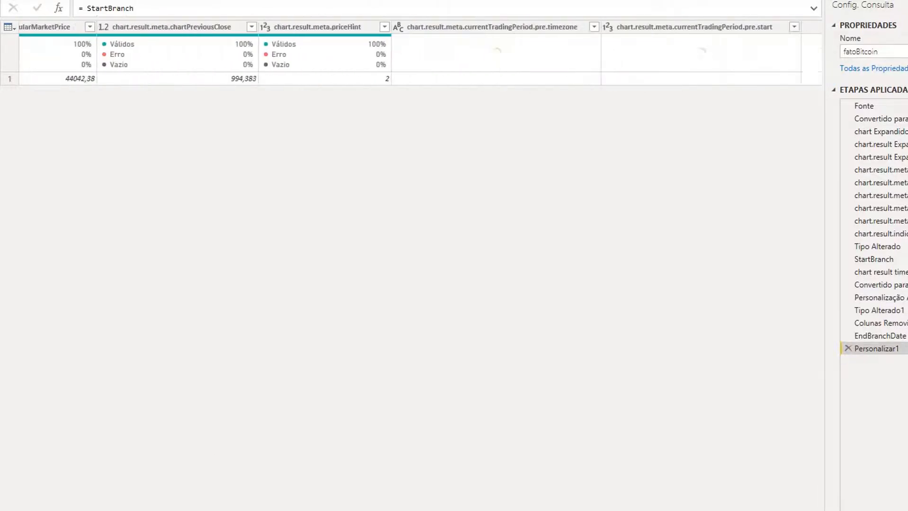
scroll(420, 52, "right", 15)
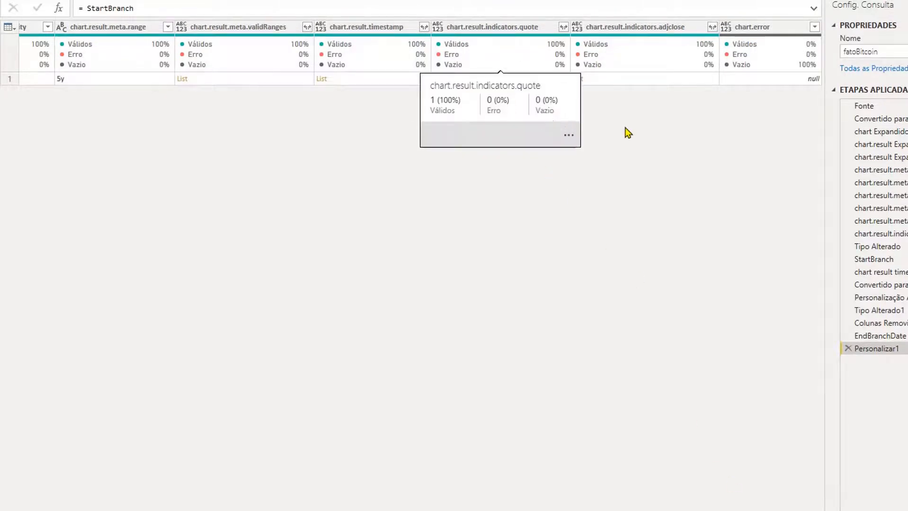
left_click(687, 27)
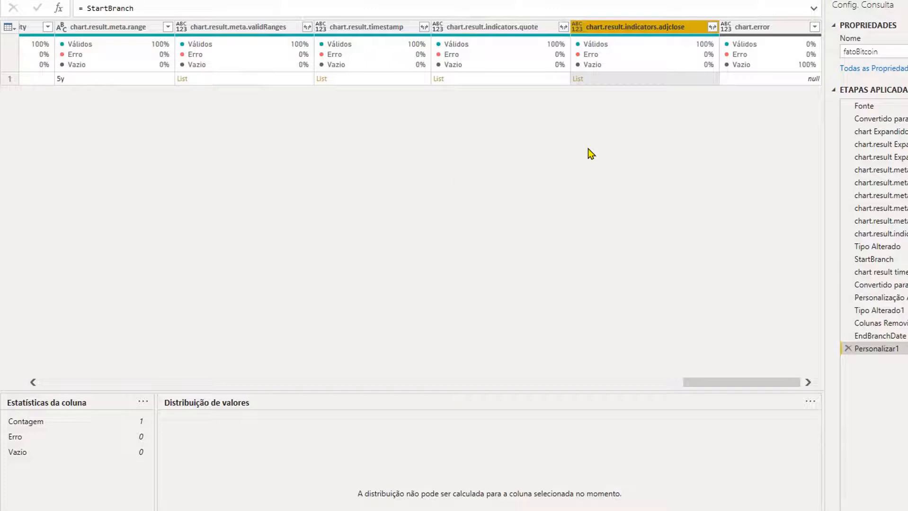
left_click(578, 80)
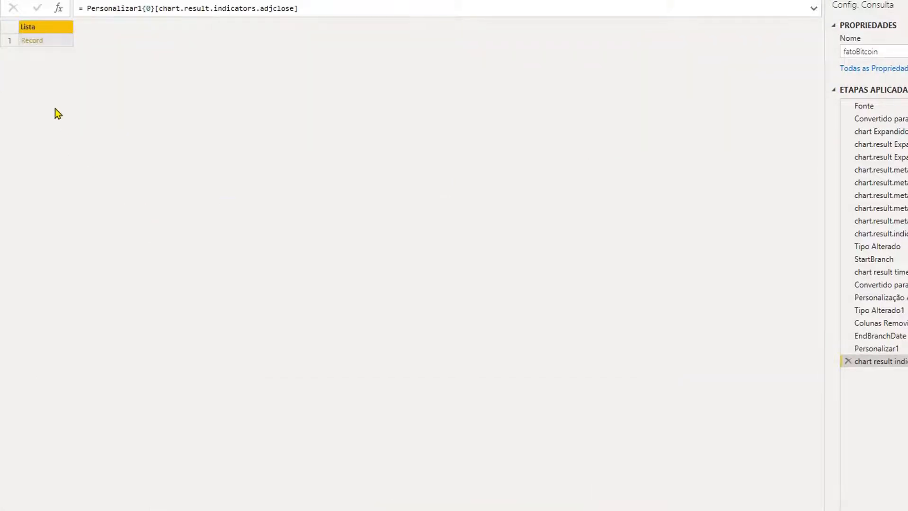
left_click(33, 42)
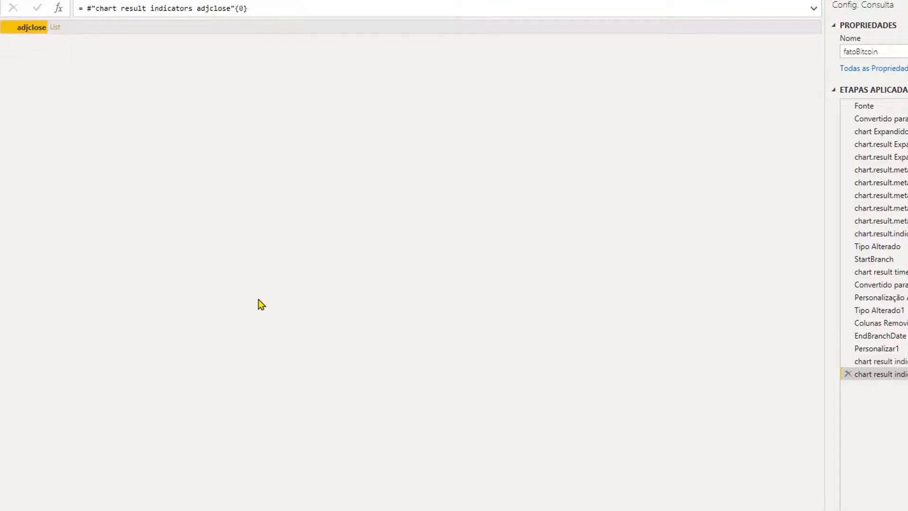
left_click(55, 27)
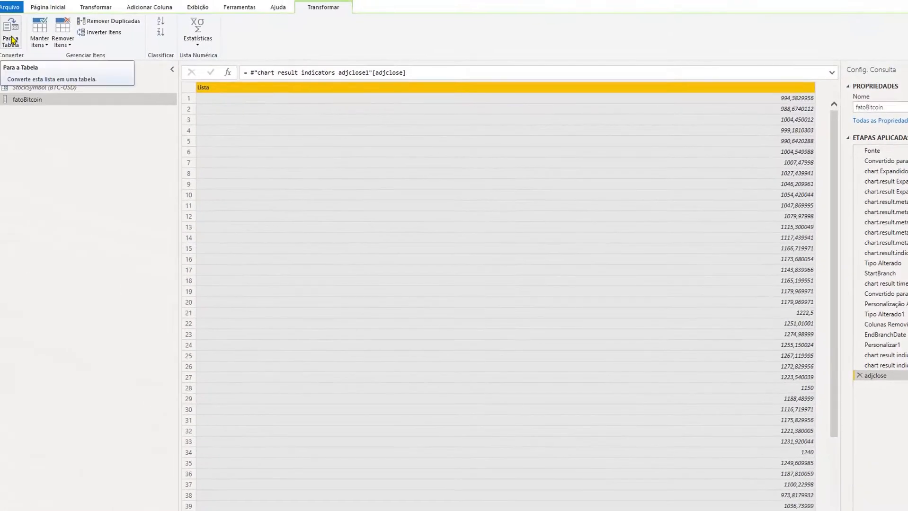
Convert the adjclose list to a table with no delimiter and rename Column1 as Fechamento.
left_click(11, 39)
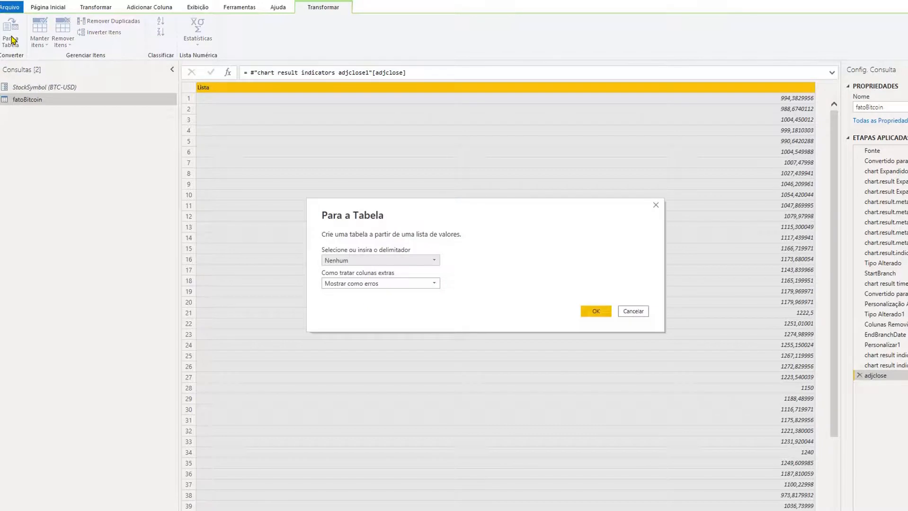
left_click(595, 312)
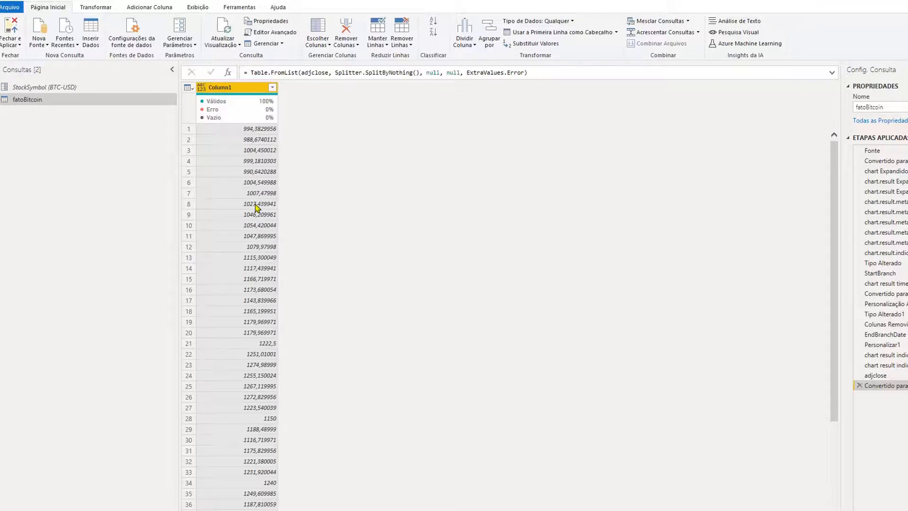
left_click(238, 91)
double_click(238, 92)
type("Fechamento")
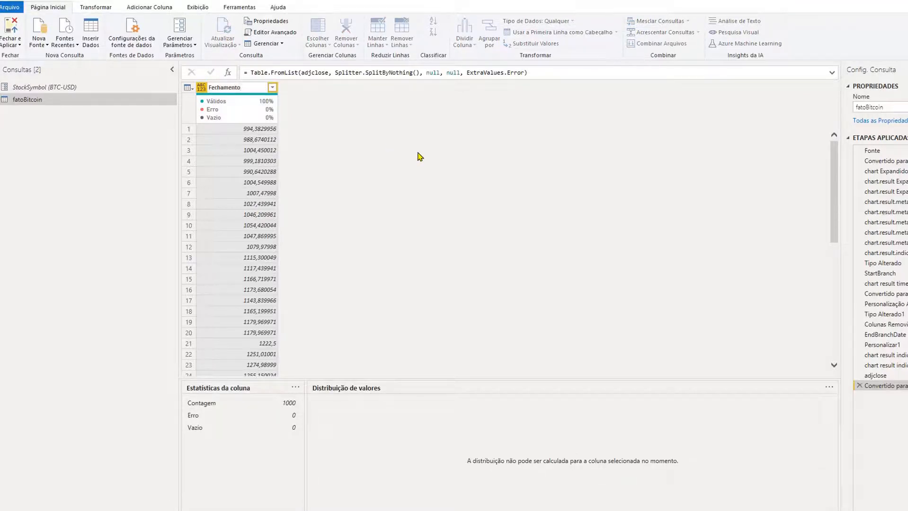
key("Return")
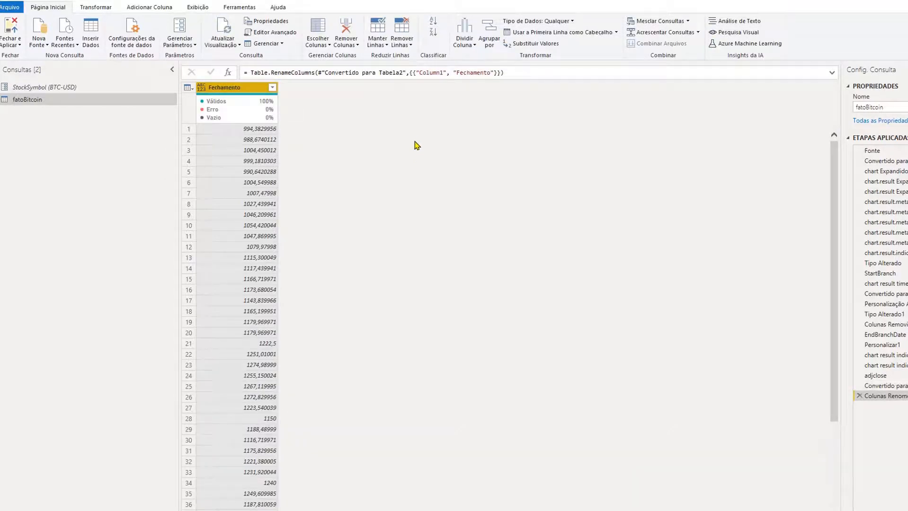
Add an index column starting from 0 to the Fechamento table.
left_click(156, 10)
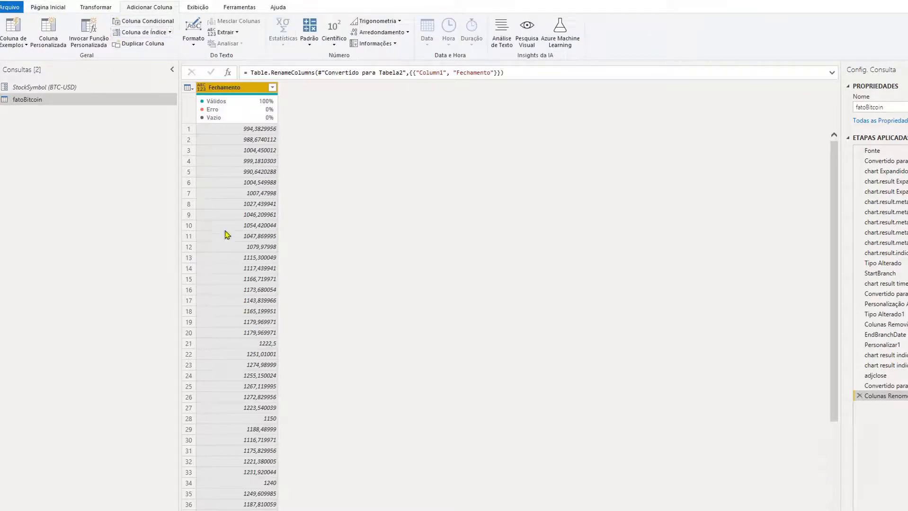
left_click(170, 35)
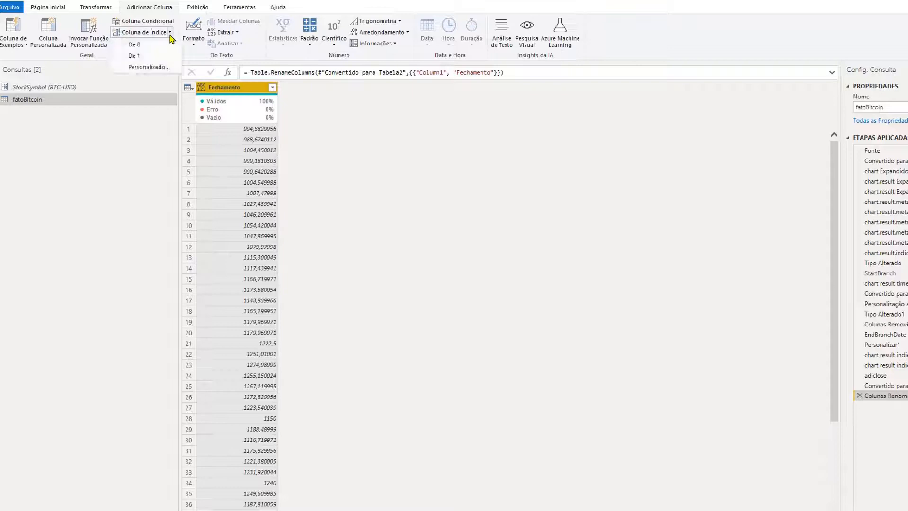
left_click(164, 52)
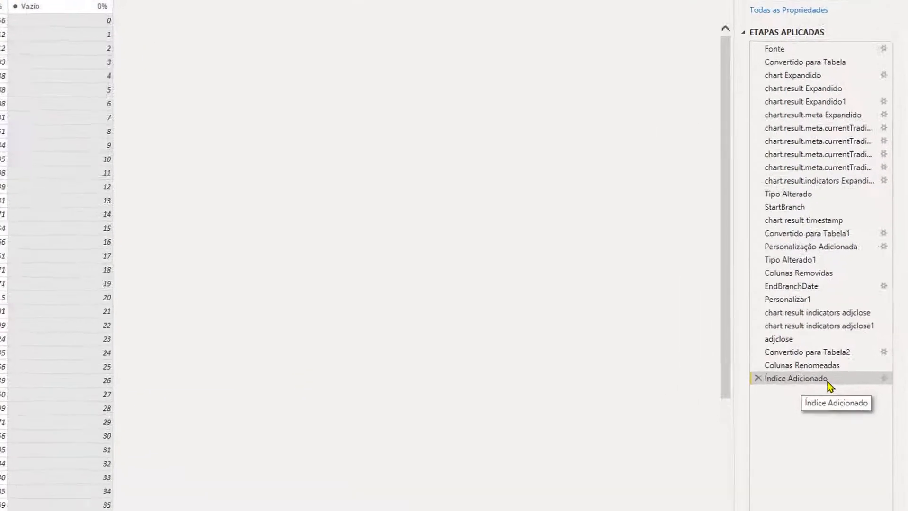
Rename the last applied step, Índice Adicionado, as EndBranchPrice.
right_click(841, 429)
left_click(795, 283)
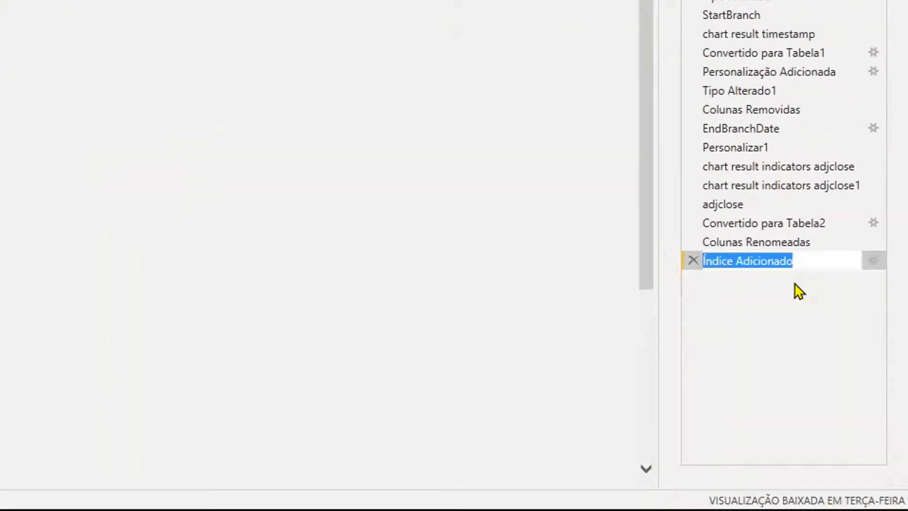
type("EndBracn")
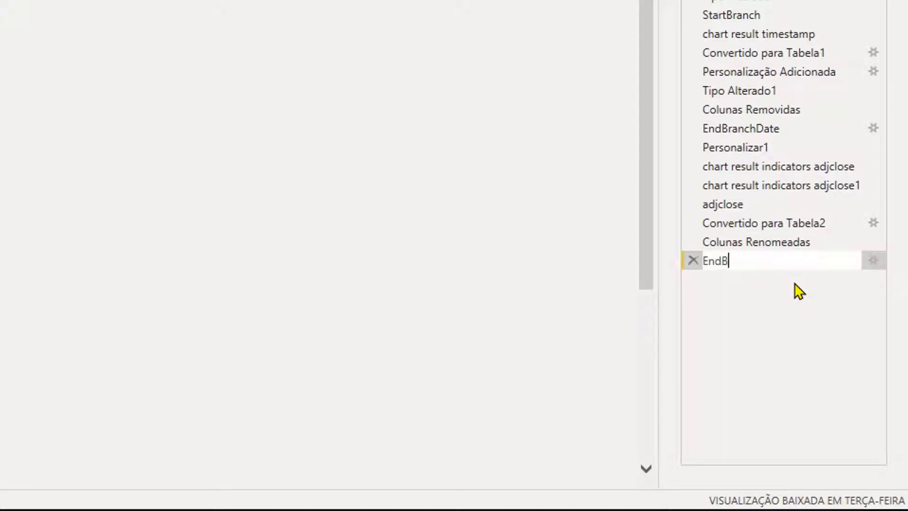
key("BackSpace")
key("BackSpace")
type("nchD")
key("BackSpace")
type("Price")
key("Return")
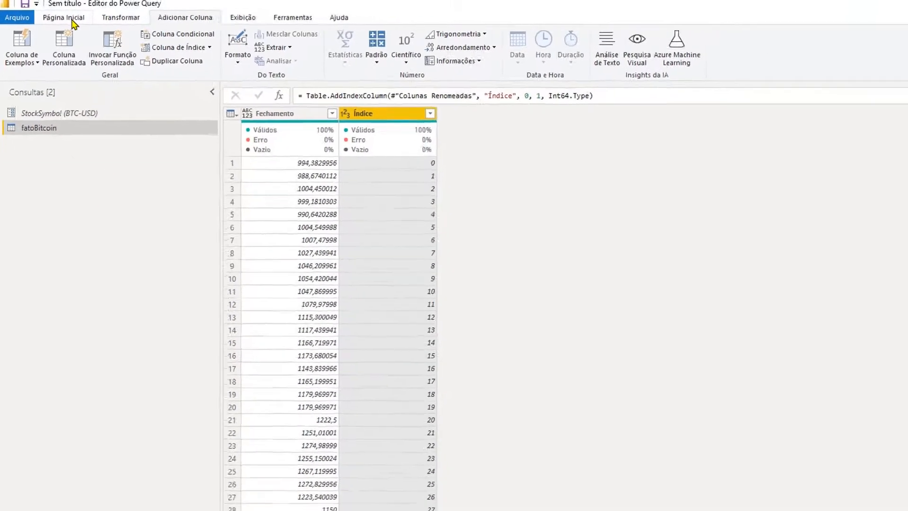
Merge fatoBitcoin with itself within the same query, matching on the Índice columns with a left outer join.
left_click(72, 20)
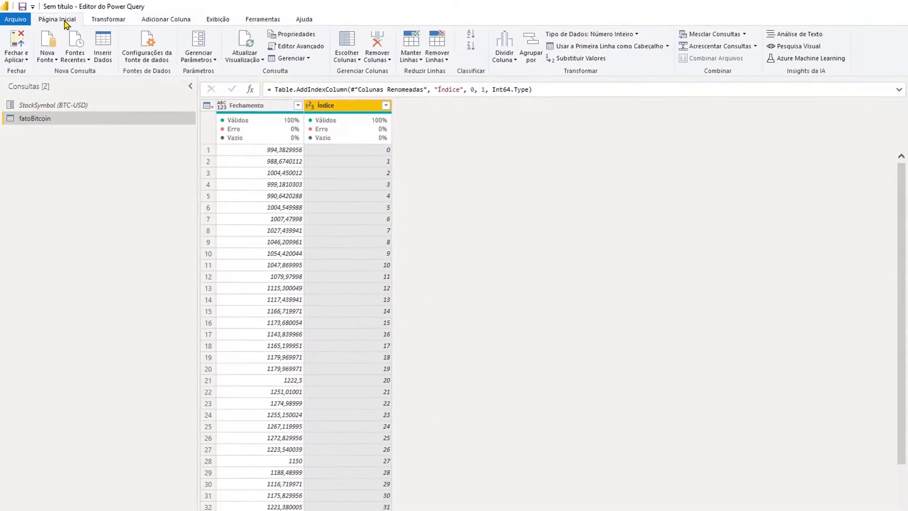
left_click(745, 35)
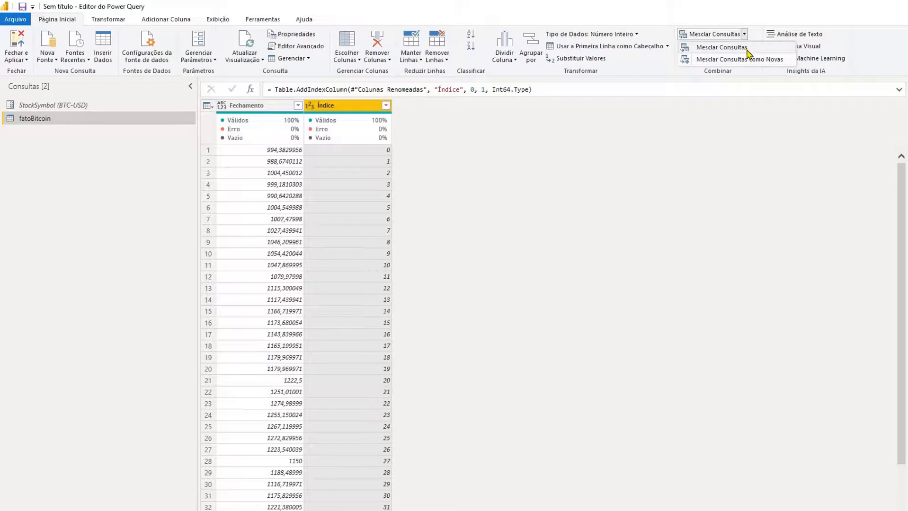
left_click(747, 50)
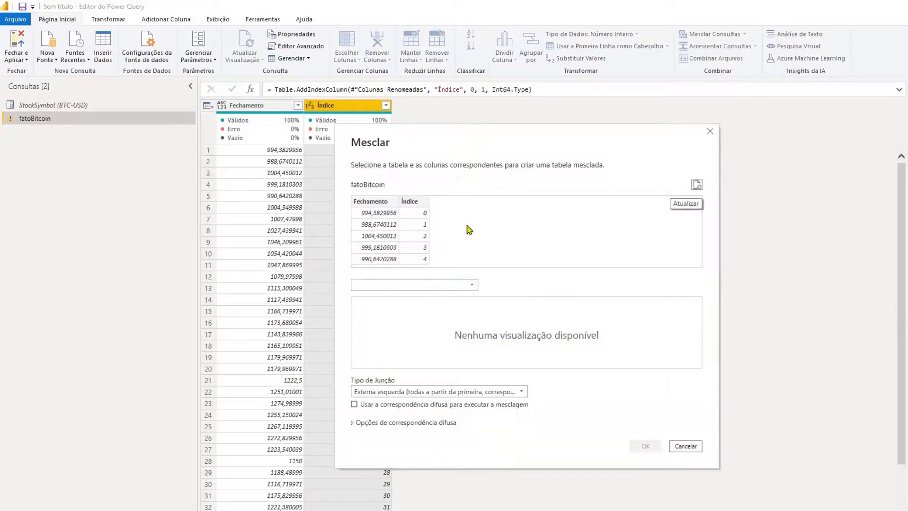
left_click(407, 286)
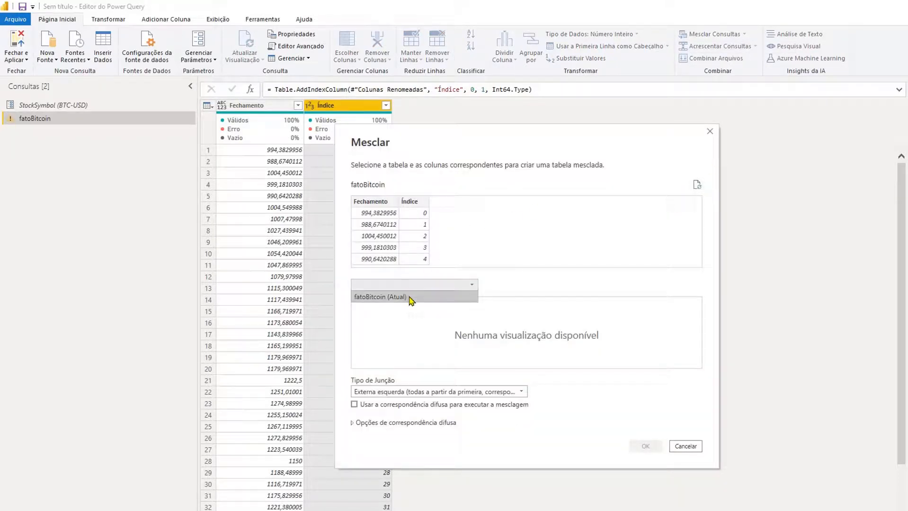
left_click(410, 297)
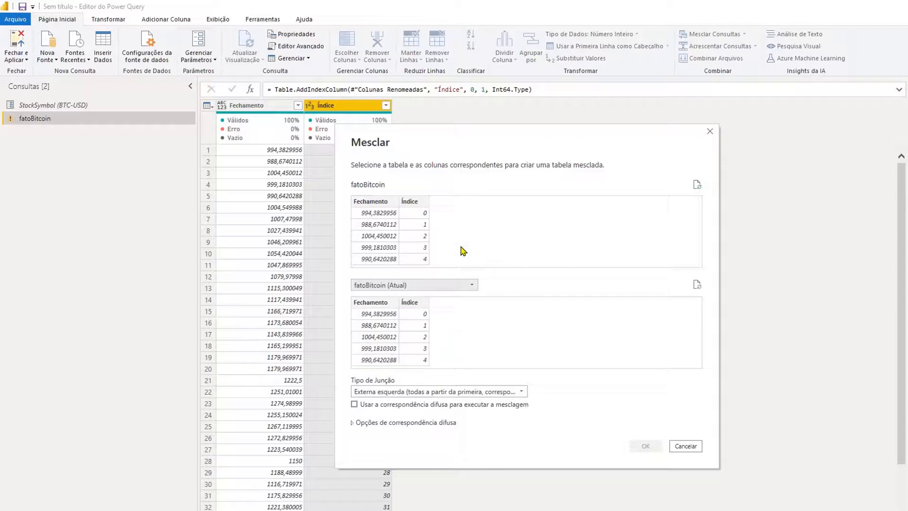
left_click(416, 203)
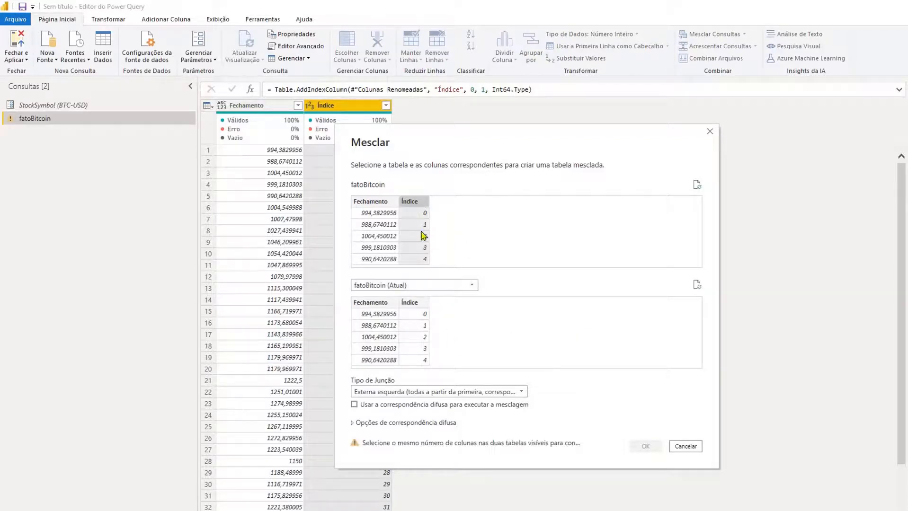
left_click(417, 303)
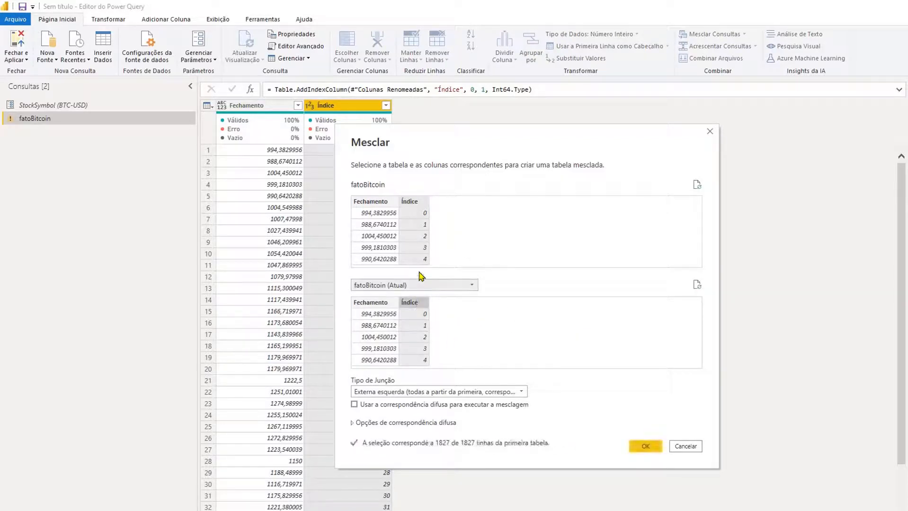
left_click(644, 447)
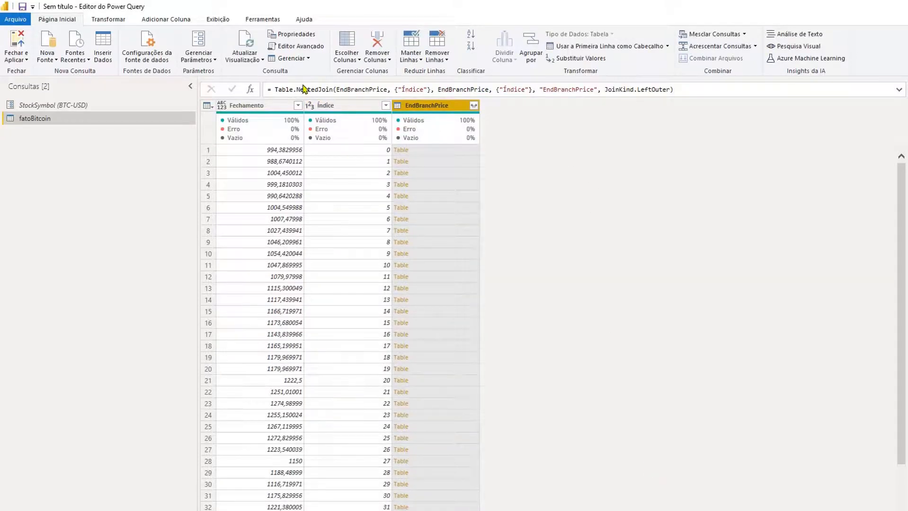
Examine the merge step's Table.NestedJoin formula and read the function's syntax and table1 and table2 parameters on the Microsoft Docs page in the browser.
left_click(275, 90)
left_click_drag(280, 93, 681, 90)
left_click(681, 90)
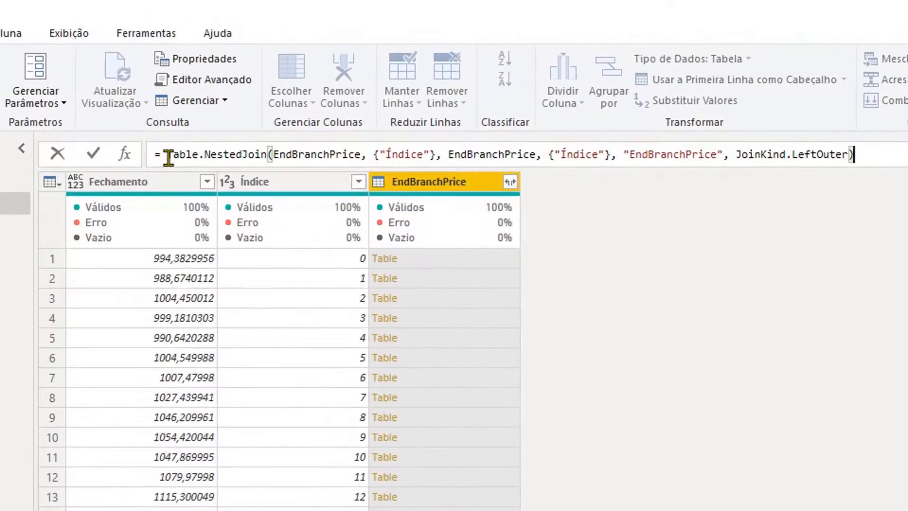
left_click_drag(169, 158, 267, 156)
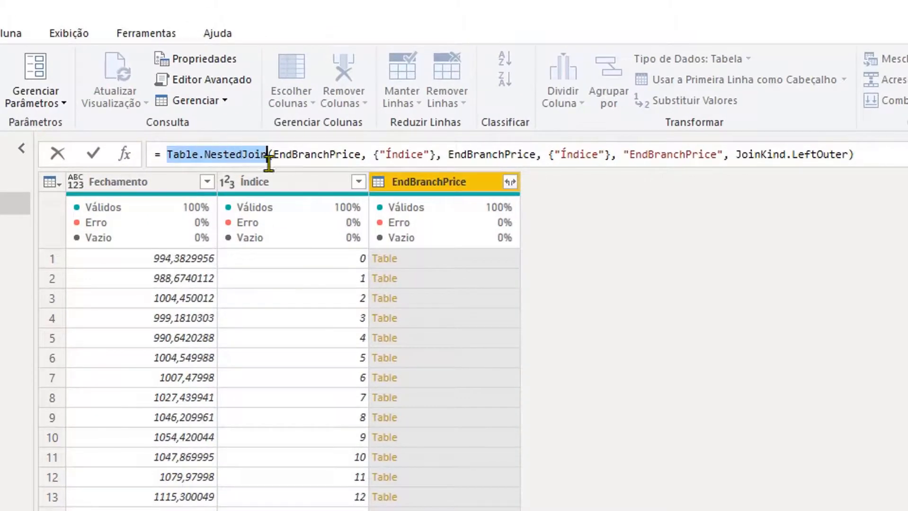
left_click(623, 373)
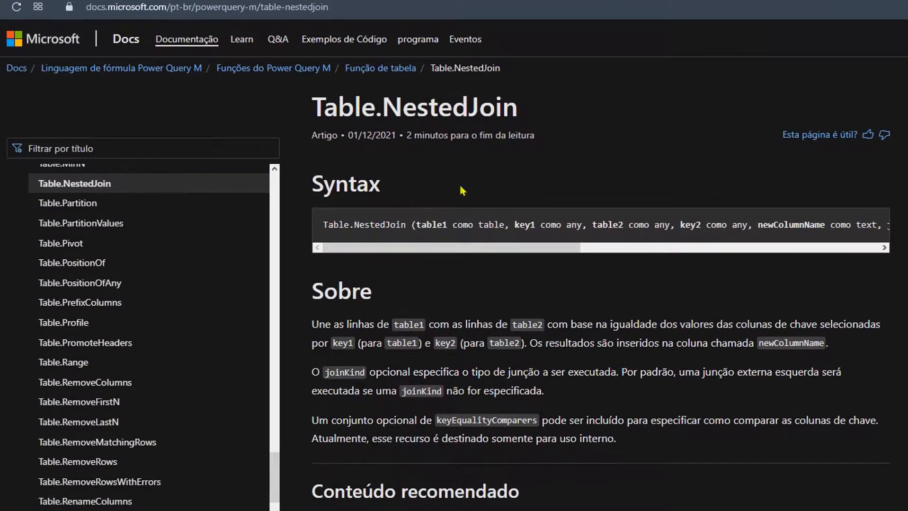
left_click_drag(313, 106, 518, 113)
left_click(485, 158)
left_click_drag(410, 245, 435, 245)
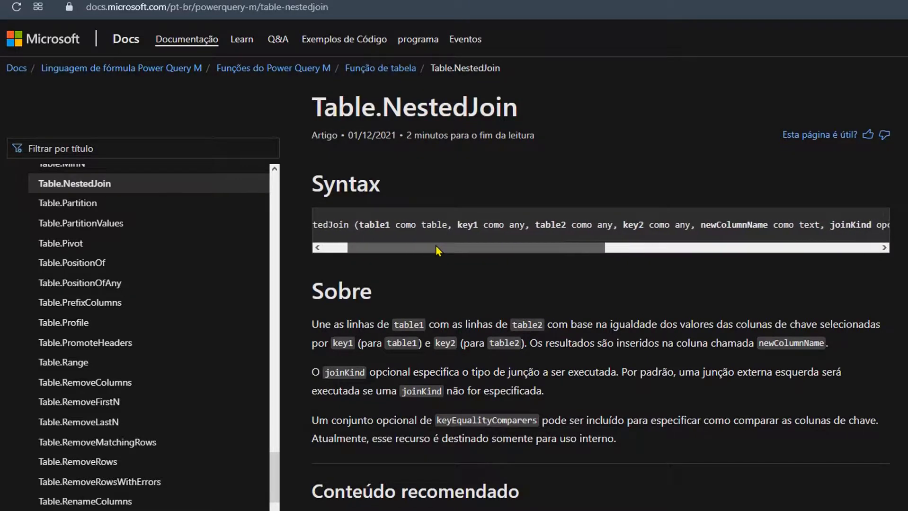
double_click(370, 223)
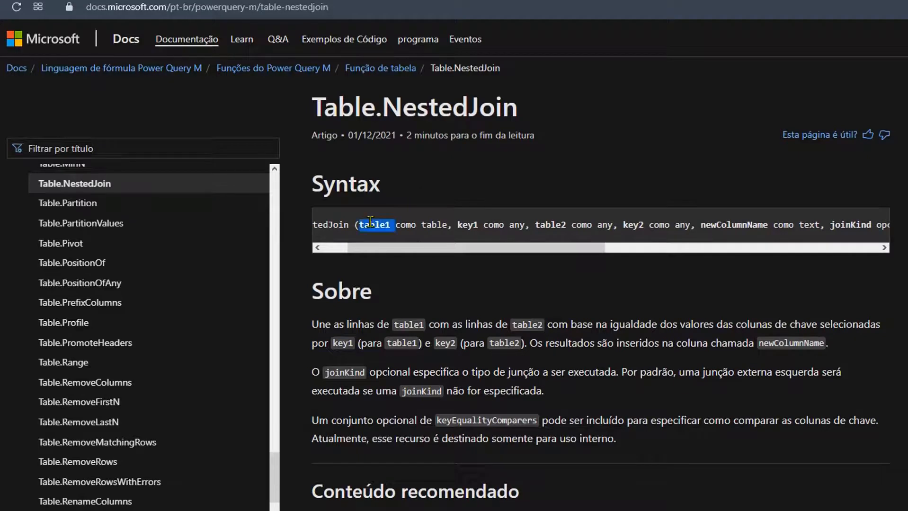
left_click(431, 225)
double_click(553, 223)
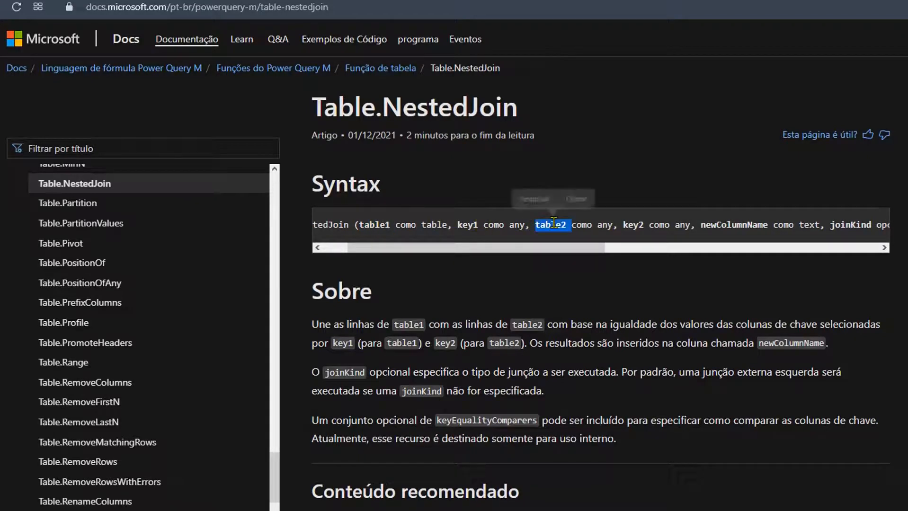
double_click(607, 225)
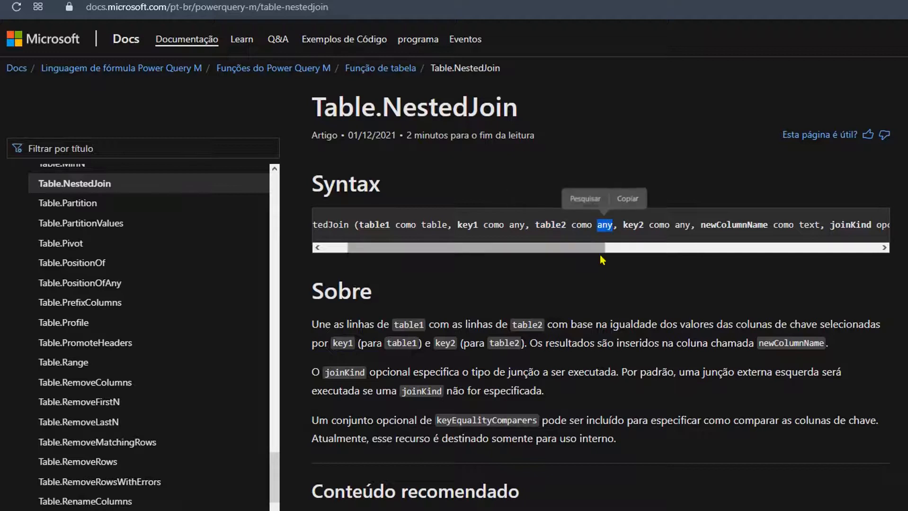
left_click_drag(601, 248, 327, 251)
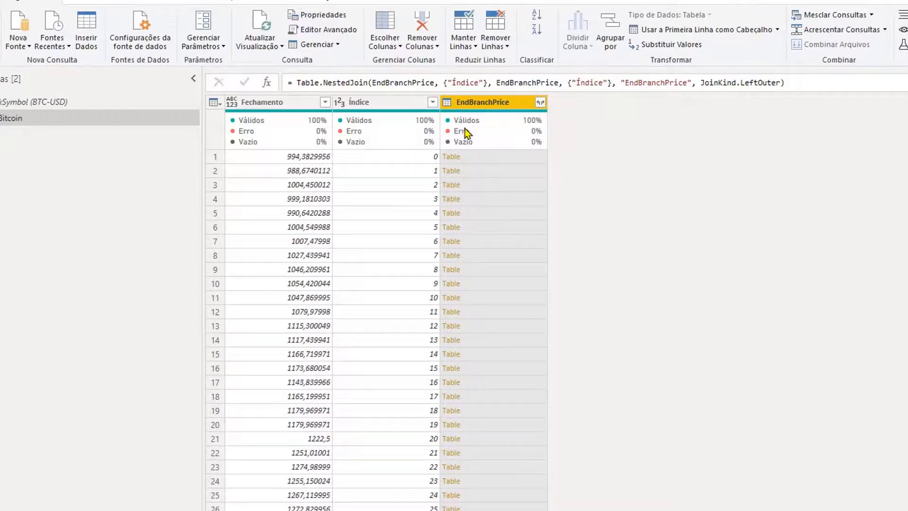
Change the second table argument of the merge step's Table.NestedJoin formula to EndBranchDate.
double_click(400, 83)
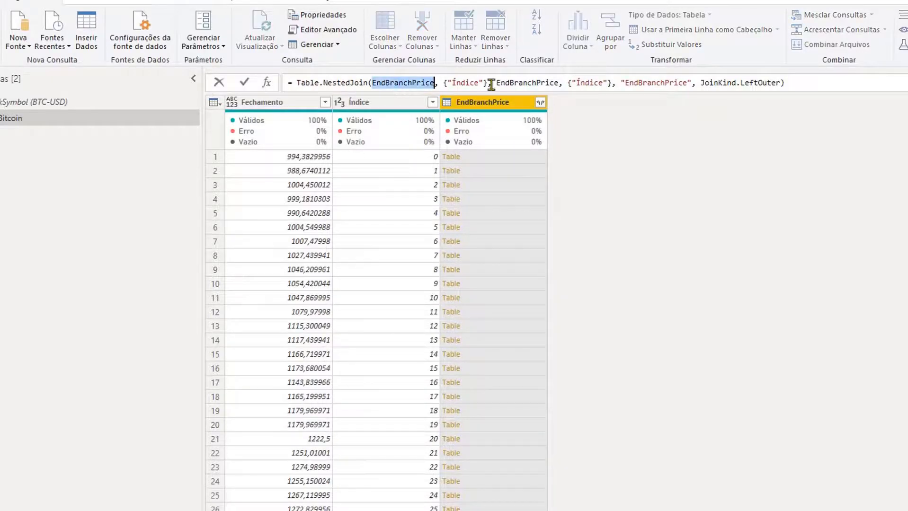
double_click(523, 84)
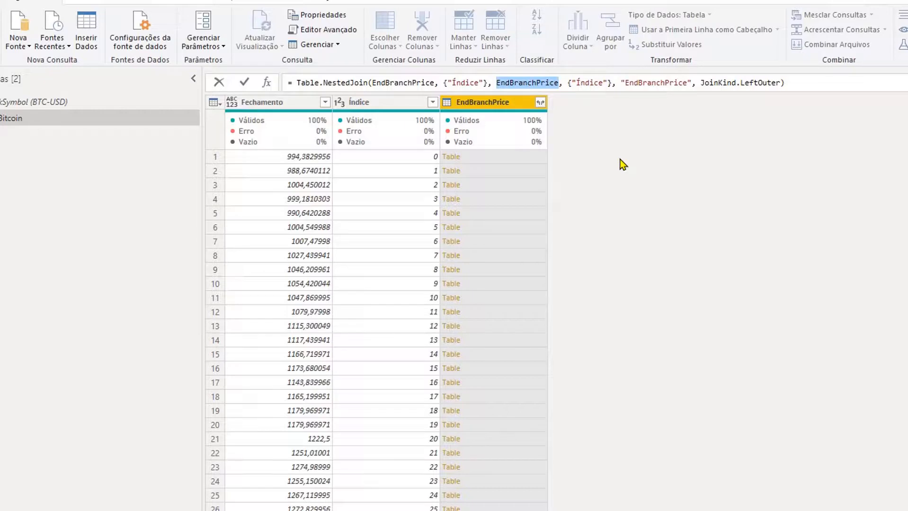
key("Right")
key("BackSpace")
key("BackSpace")
key("BackSpace")
key("BackSpace")
key("BackSpace")
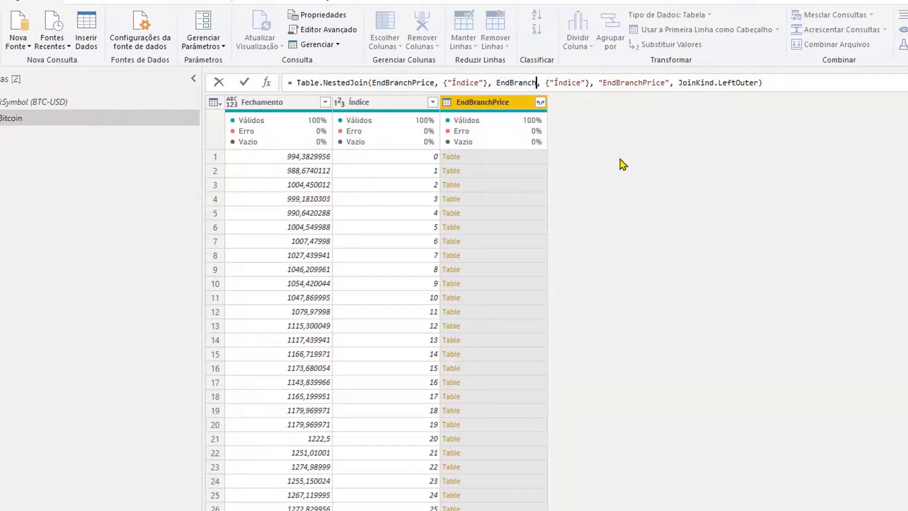
type("Date")
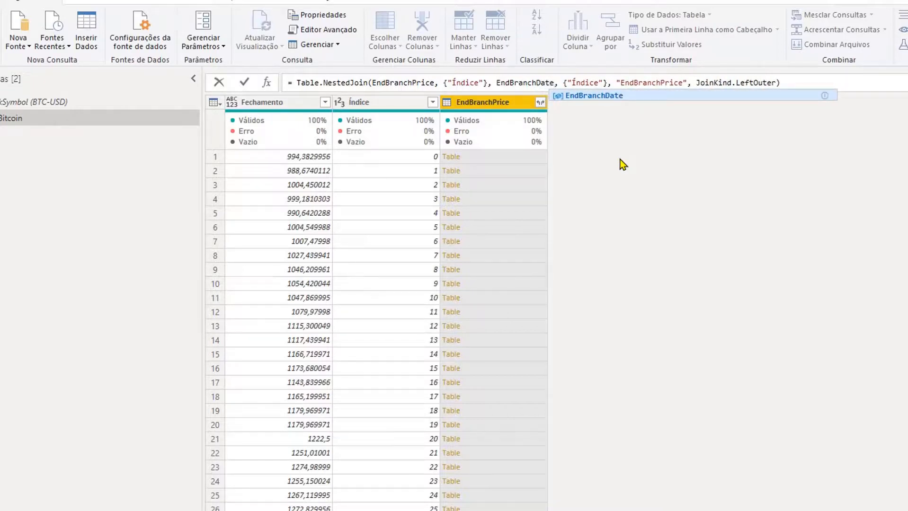
key("Return")
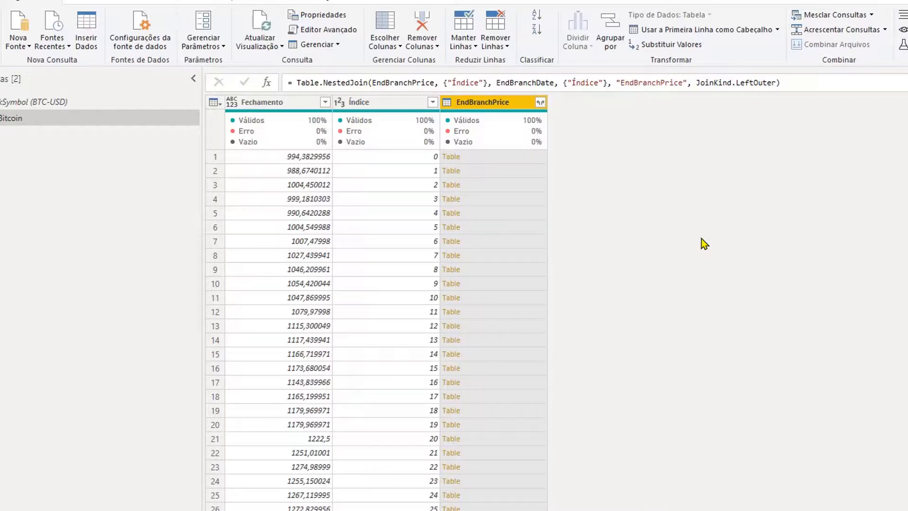
Expand the merged EndBranchPrice column to include only Data, without using the original column name as prefix.
left_click(540, 103)
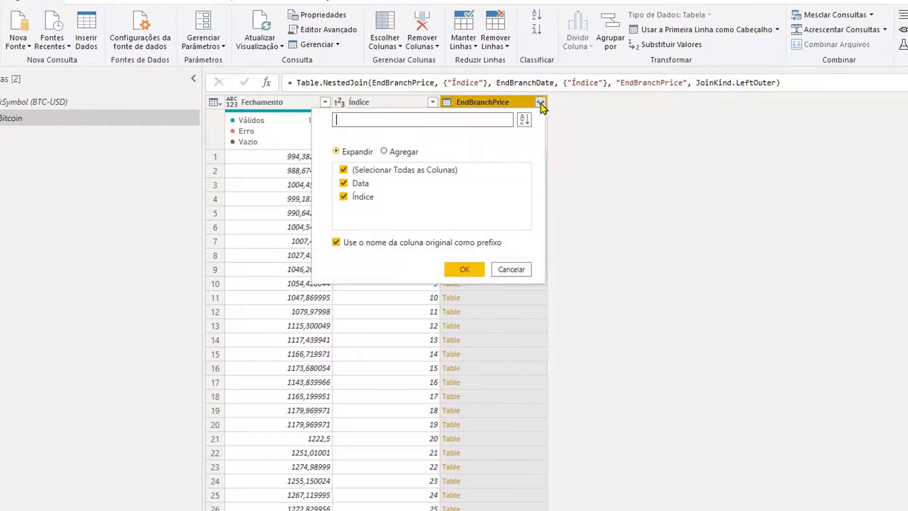
left_click(483, 199)
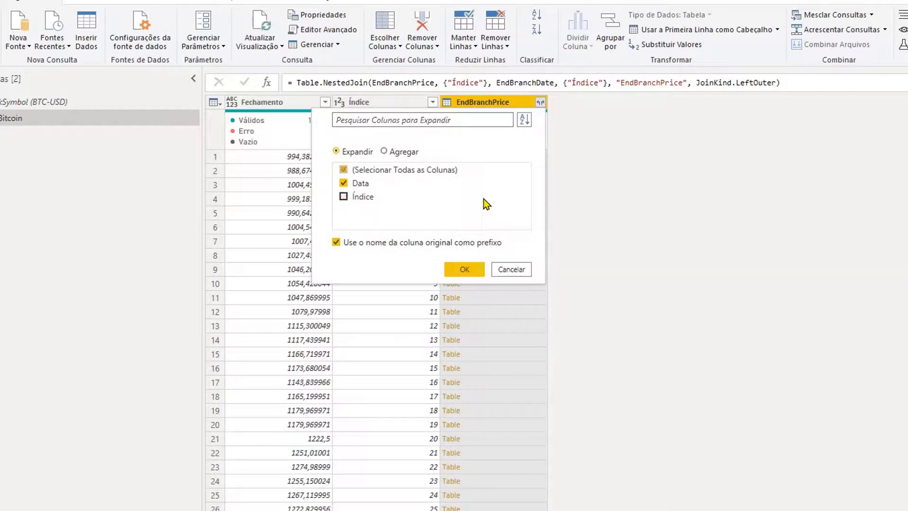
left_click(371, 245)
left_click(465, 269)
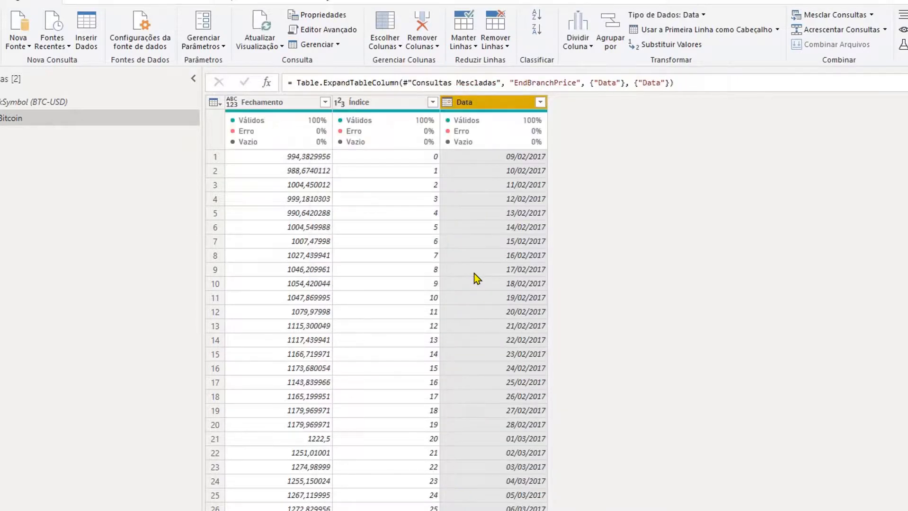
left_click(519, 214)
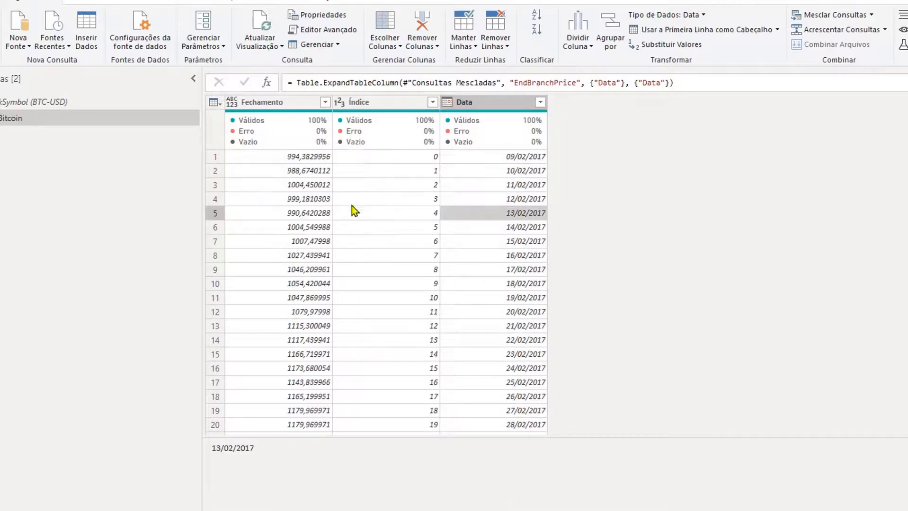
Remove the Índice column and set the Fechamento column's data type to Número decimal fixo.
left_click(377, 103)
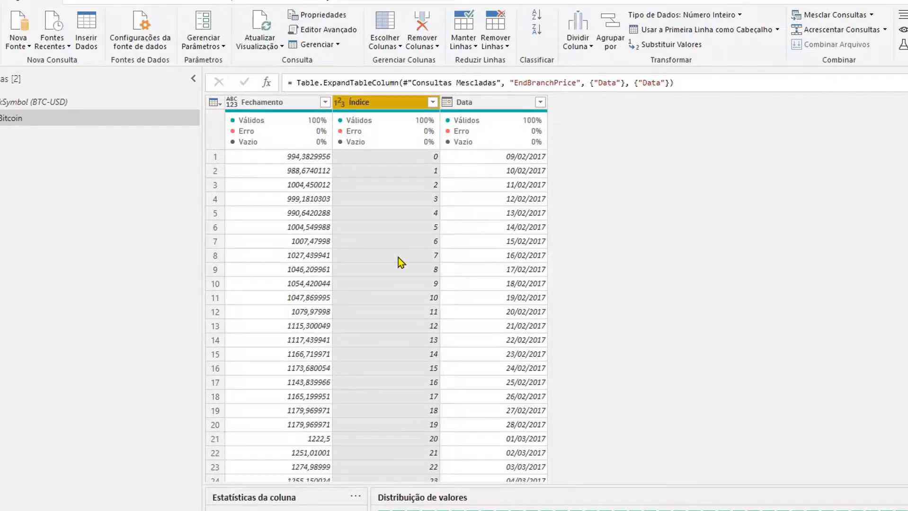
key("Delete")
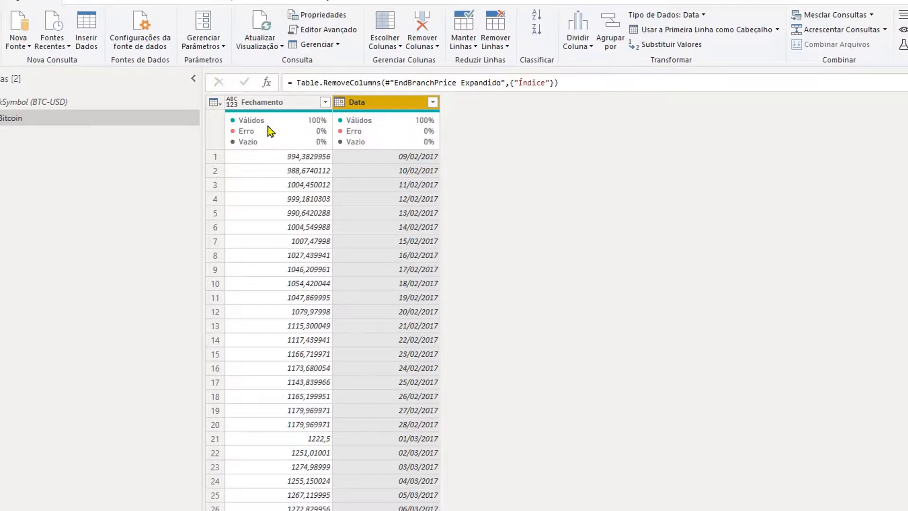
left_click(231, 105)
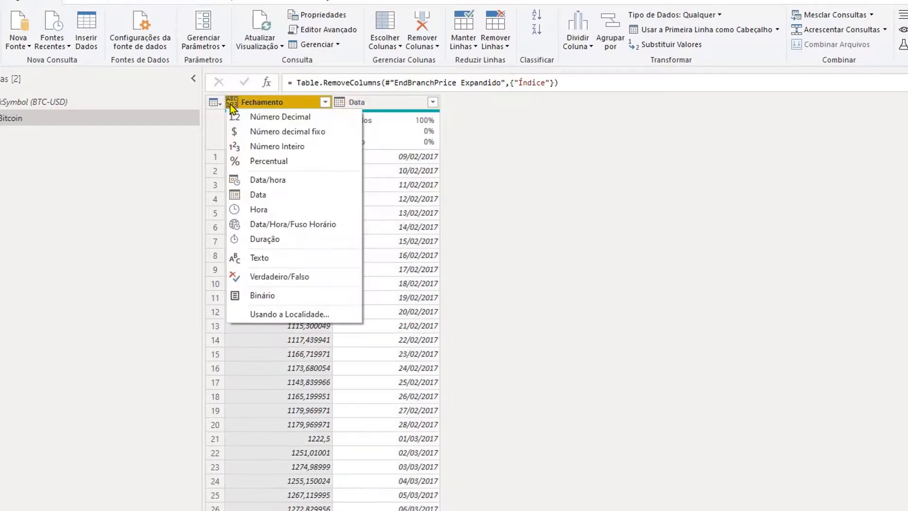
left_click(278, 132)
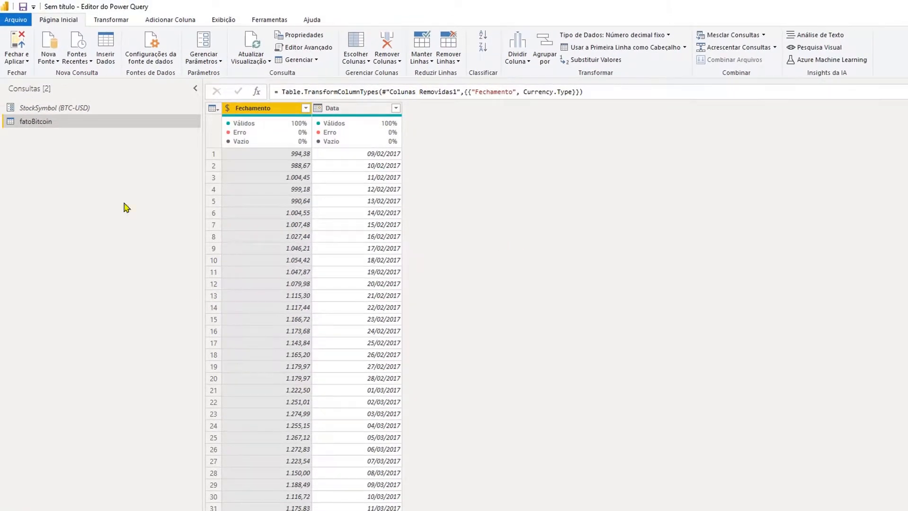
In the query's M code, rewrite Fonte's Web.Contents call to pass [RelativePath = StockSymbol & "?range=5y&interval=1d"] after the base chart URL.
left_click(223, 20)
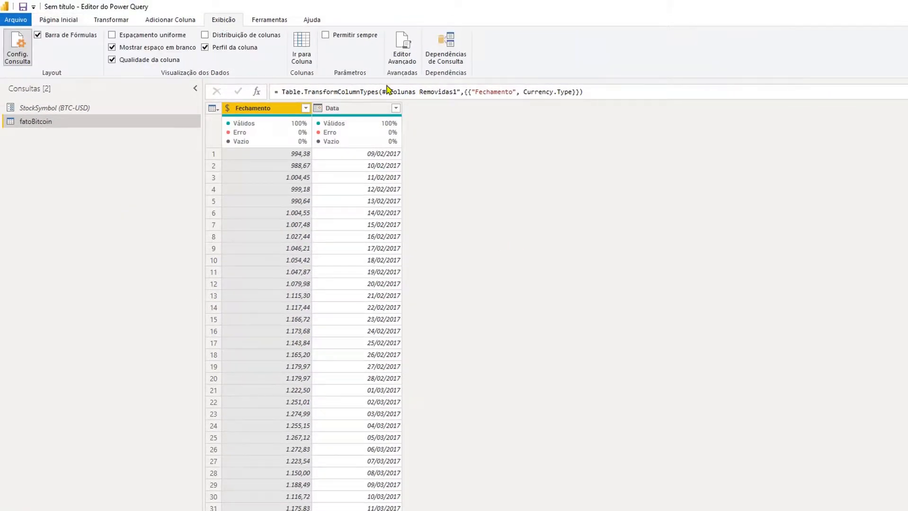
left_click(406, 57)
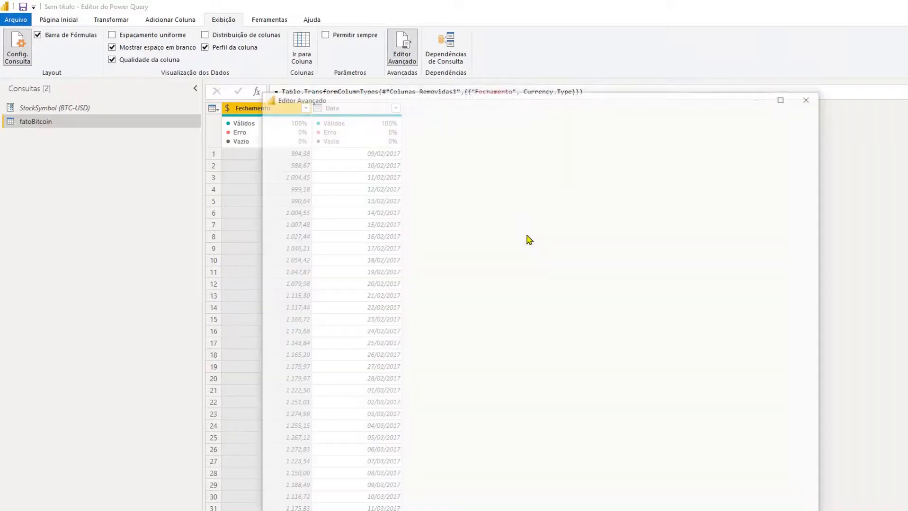
left_click_drag(258, 278, 113, 280)
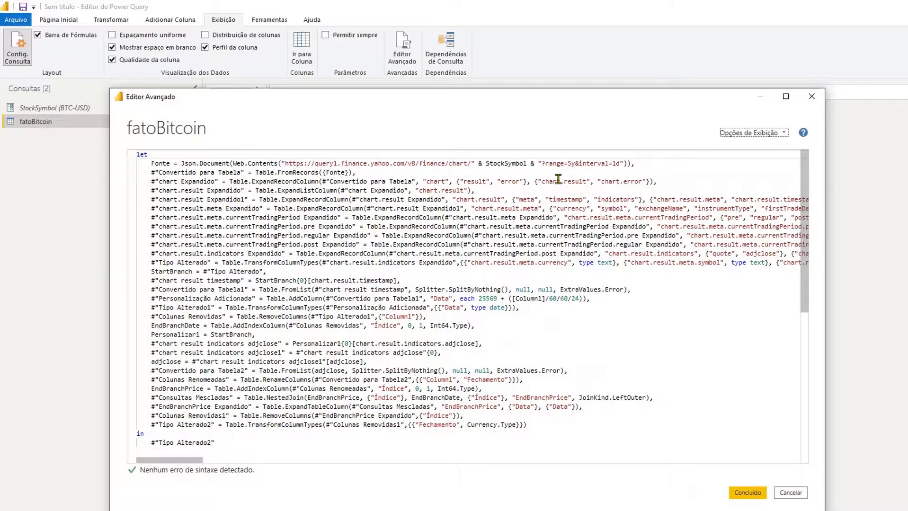
left_click_drag(181, 163, 654, 164)
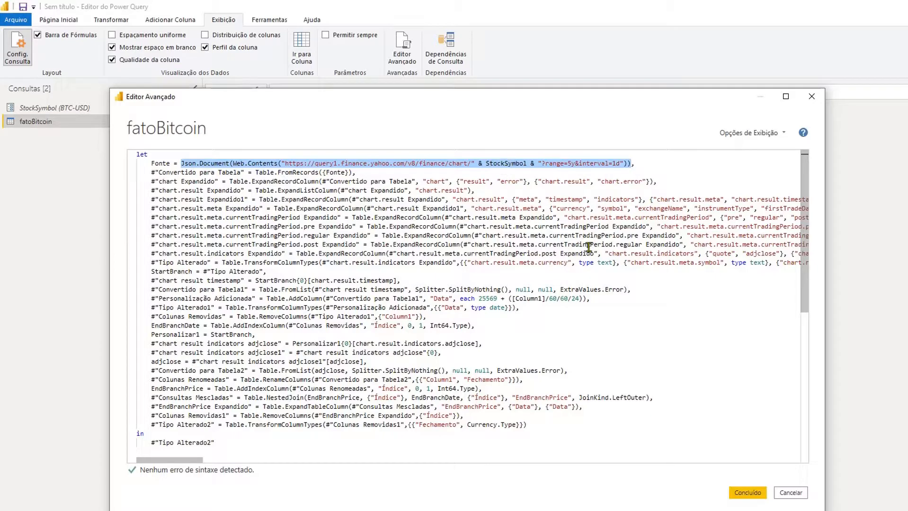
key("ctrl+x")
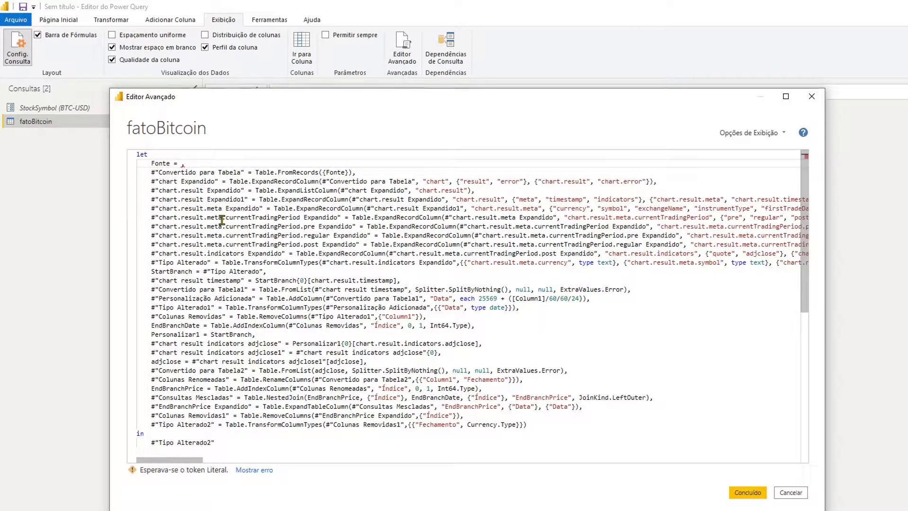
key("ctrl+v")
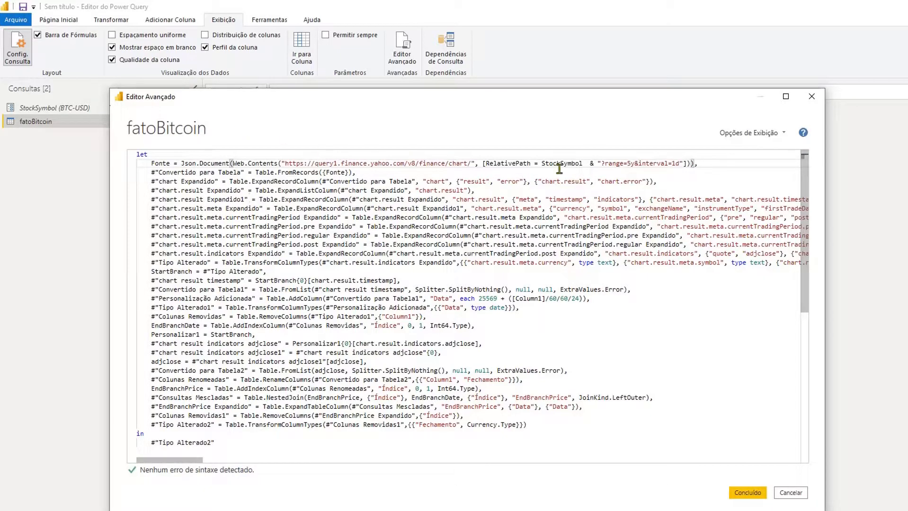
double_click(494, 164)
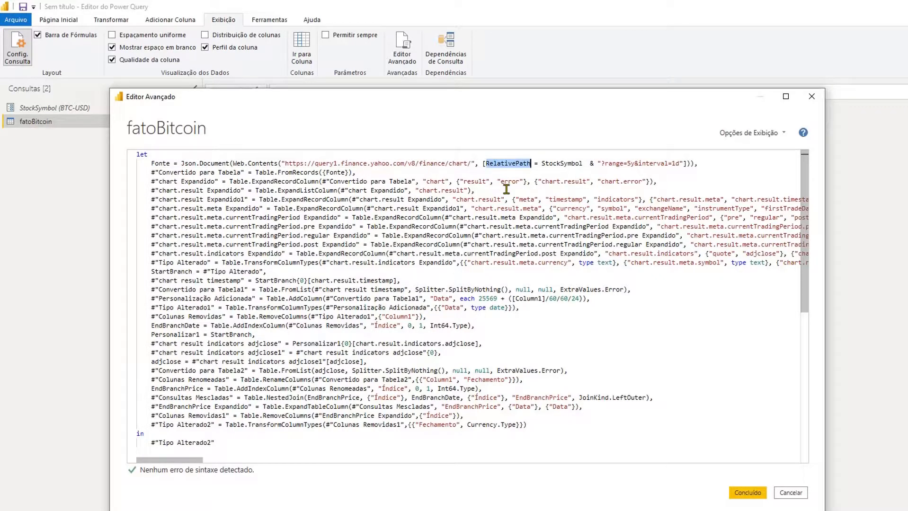
left_click(595, 163)
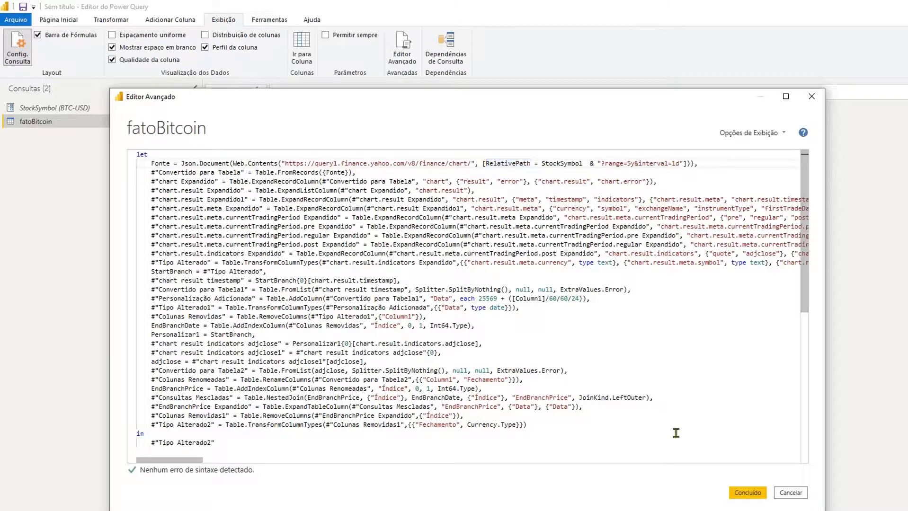
left_click(747, 494)
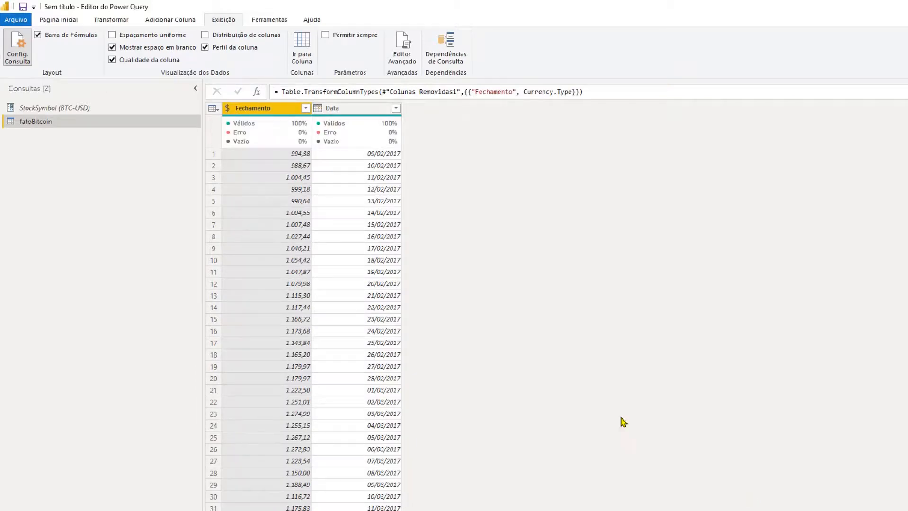
Apply the query changes, return to the Power BI report and show the loaded fatoBitcoin table's data.
left_click(64, 21)
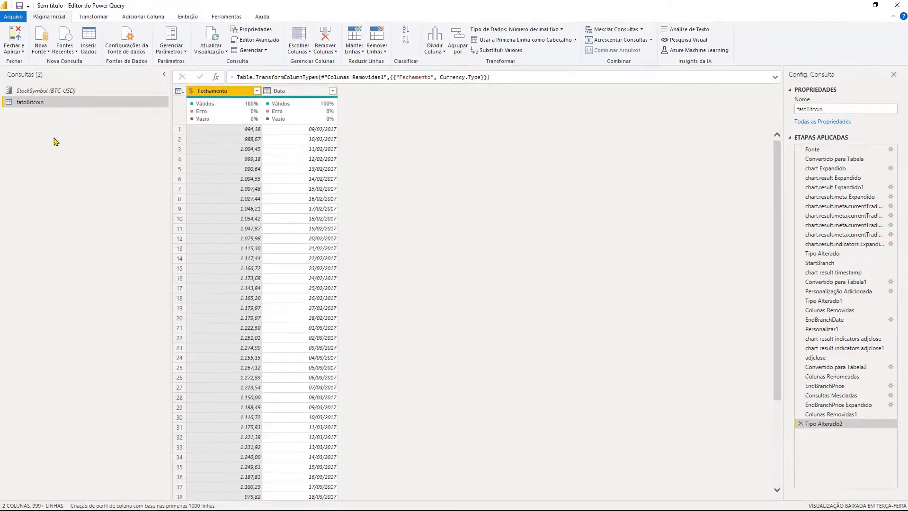
left_click(19, 39)
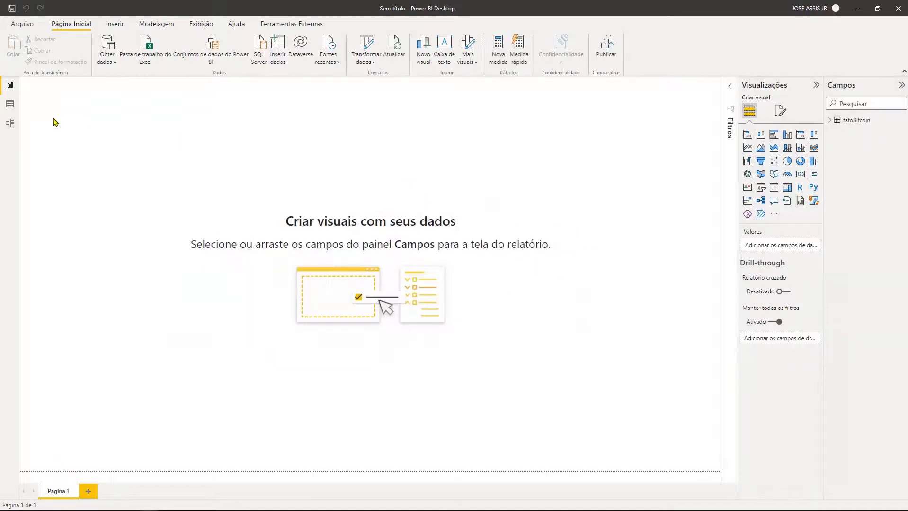
left_click(10, 106)
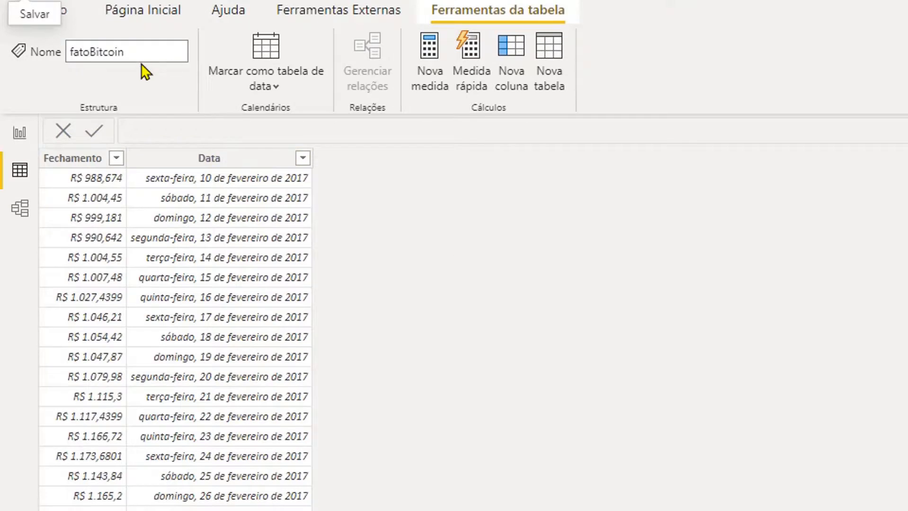
left_click(135, 53)
left_click(154, 92)
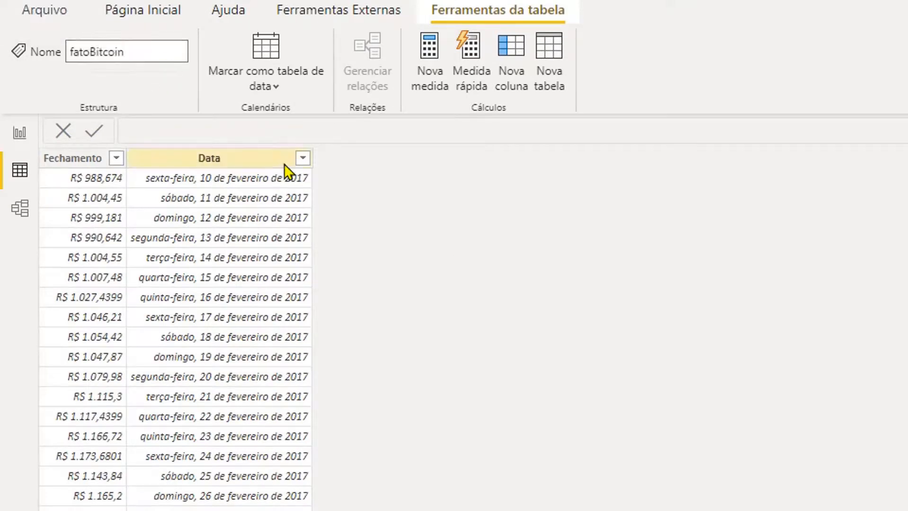